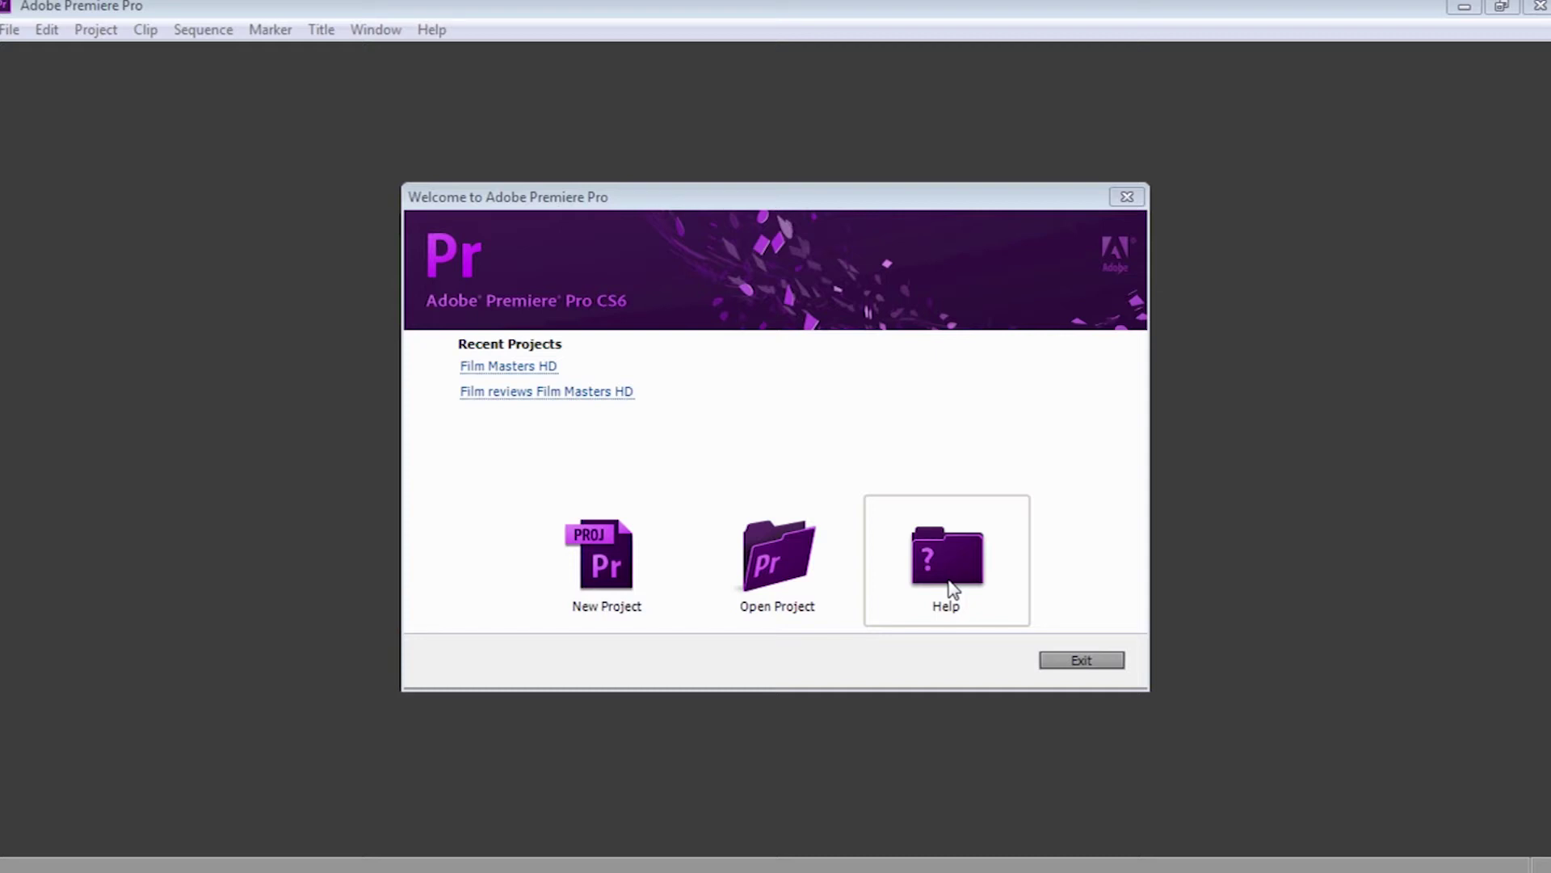
# Step: Start a new project named Master Class using Timecode, Audio Samples and HDV formats
pyautogui.click(598, 550)
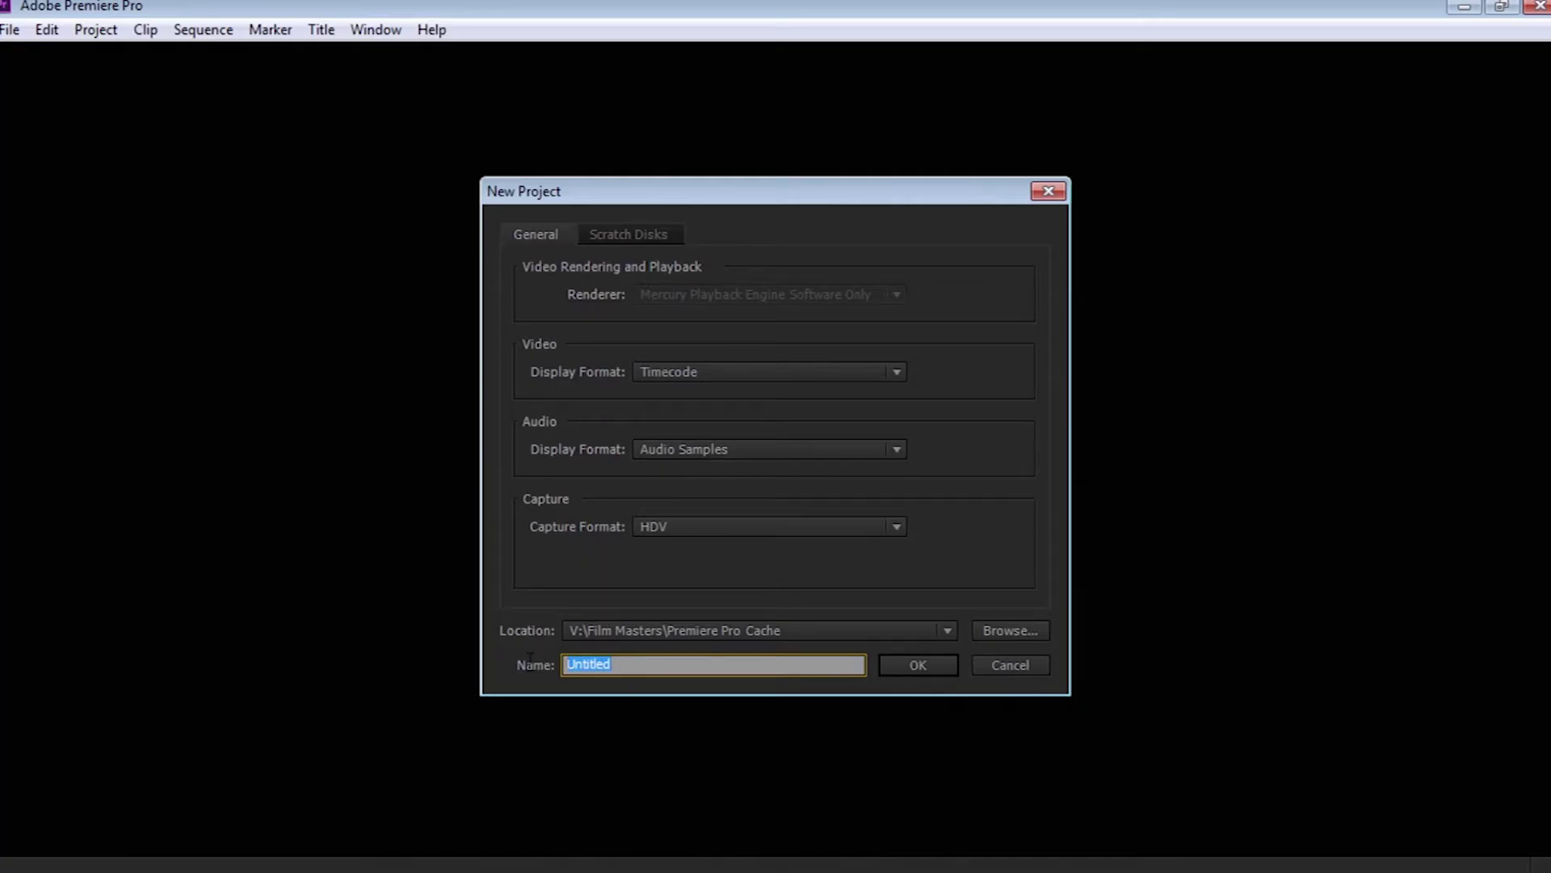
pyautogui.write('Master Class')
pyautogui.click(731, 372)
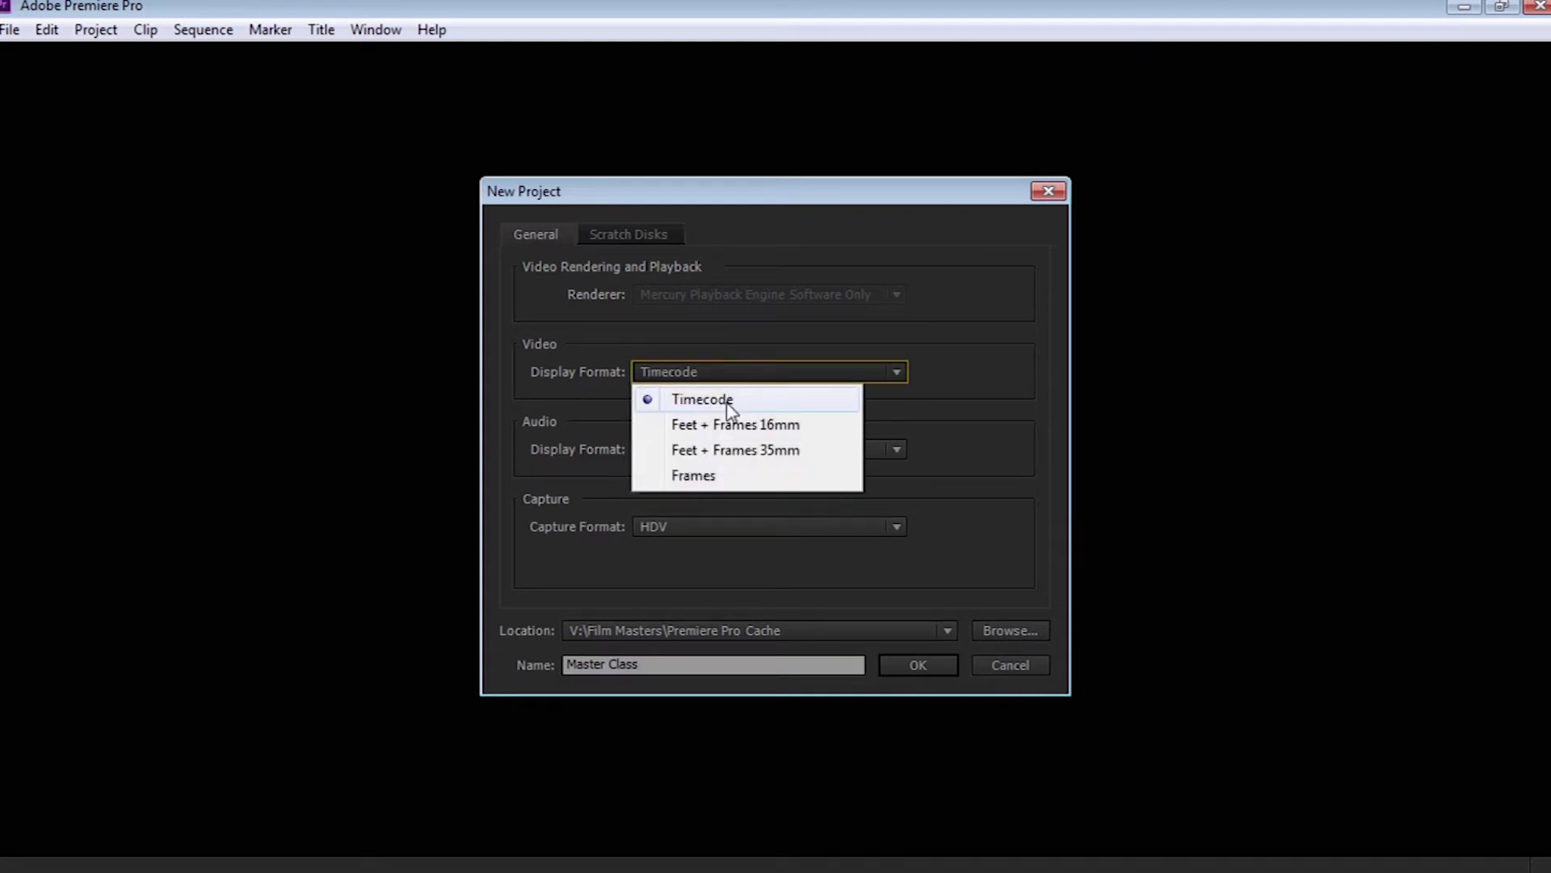
pyautogui.click(730, 404)
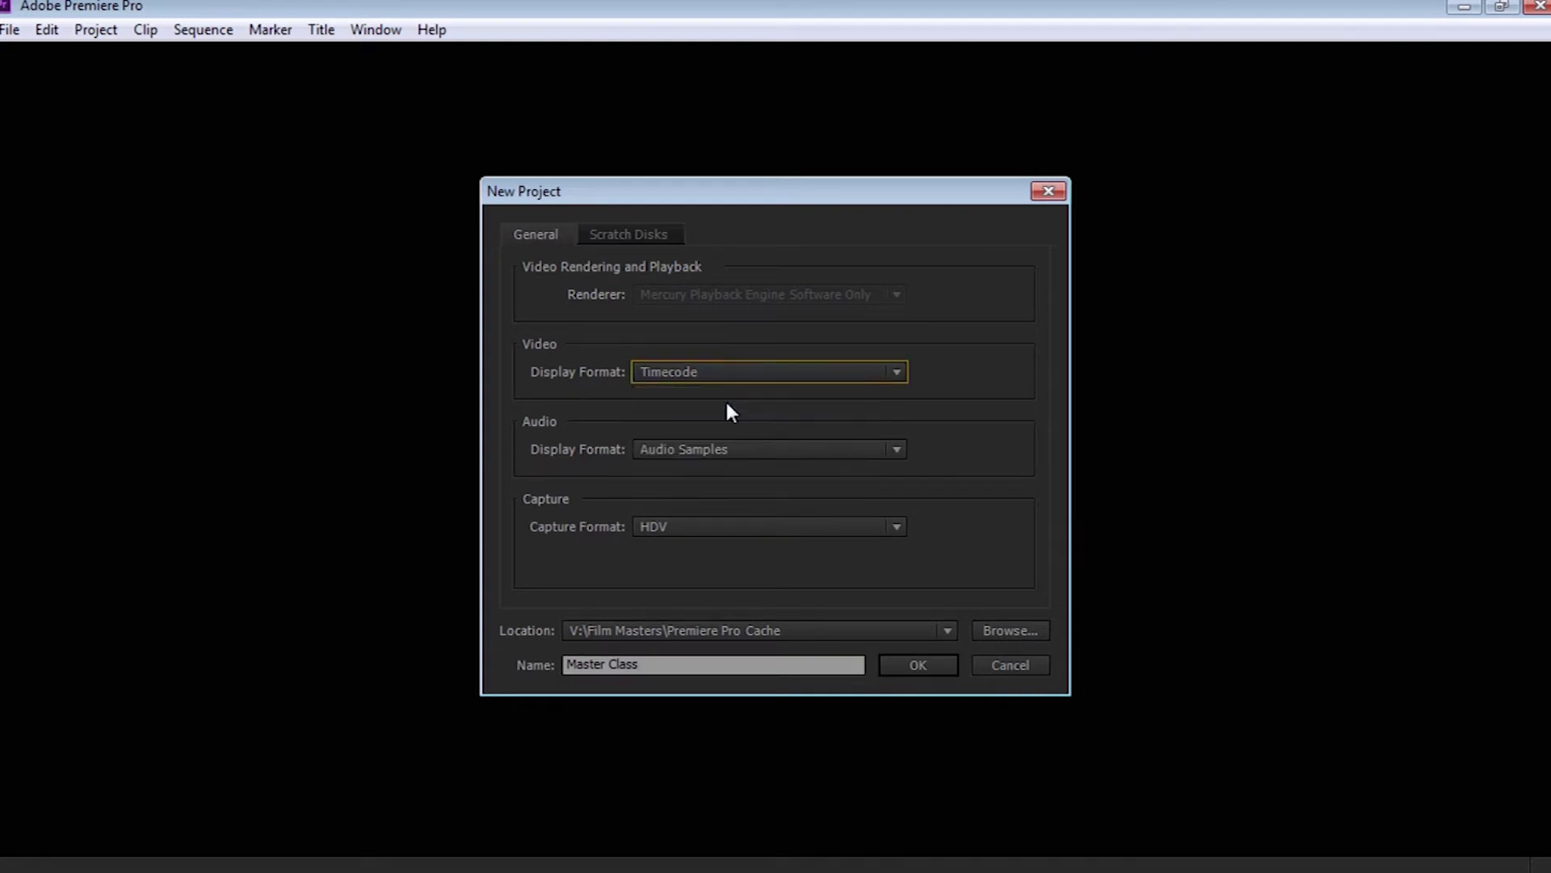
pyautogui.click(733, 446)
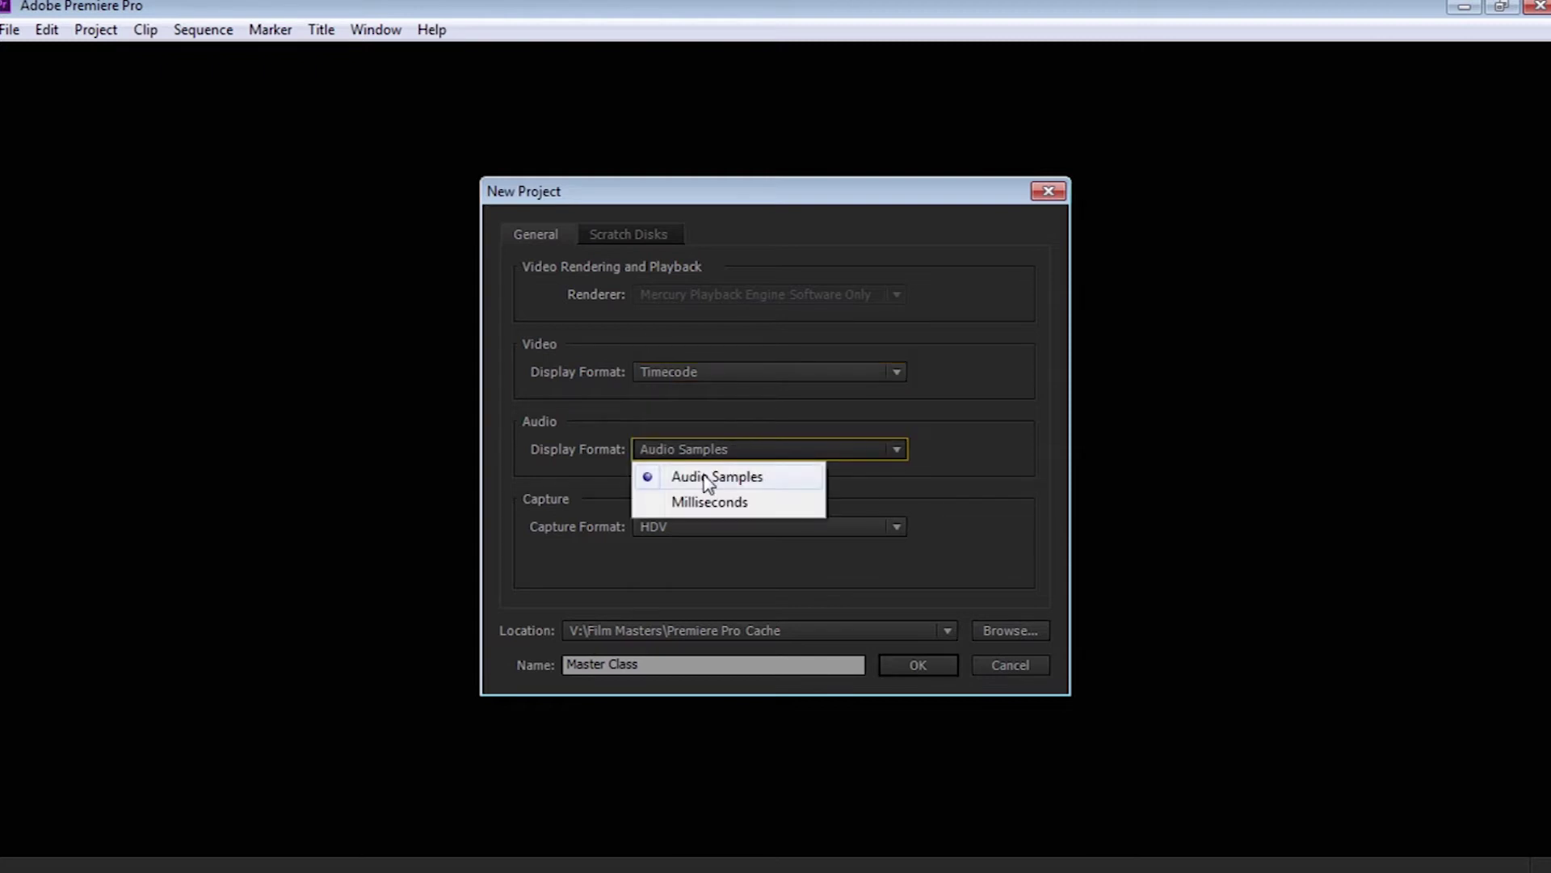
pyautogui.click(924, 464)
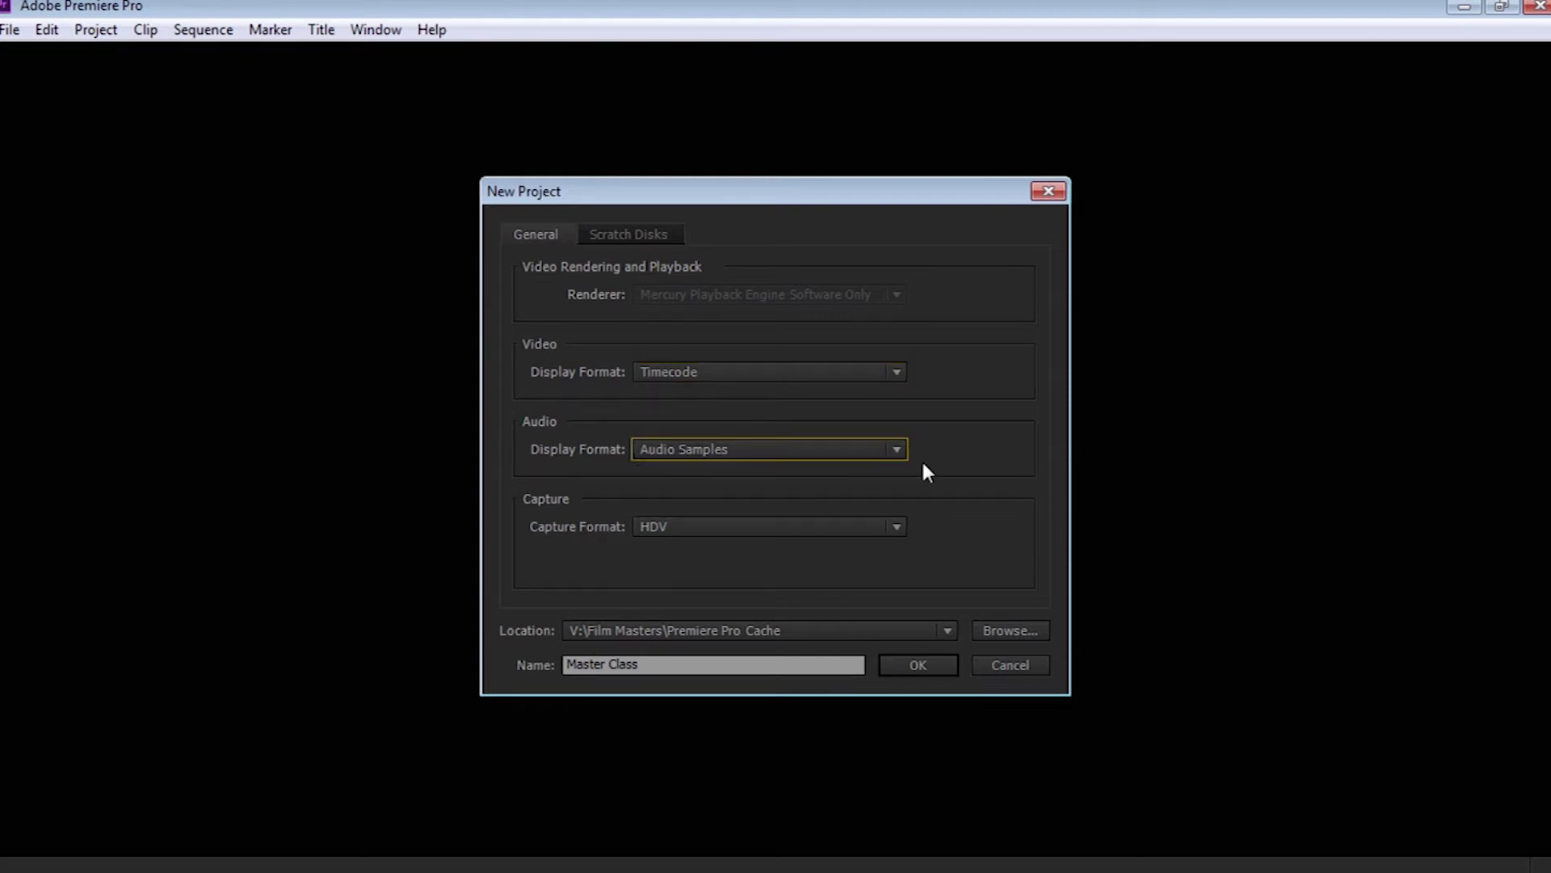
pyautogui.click(726, 532)
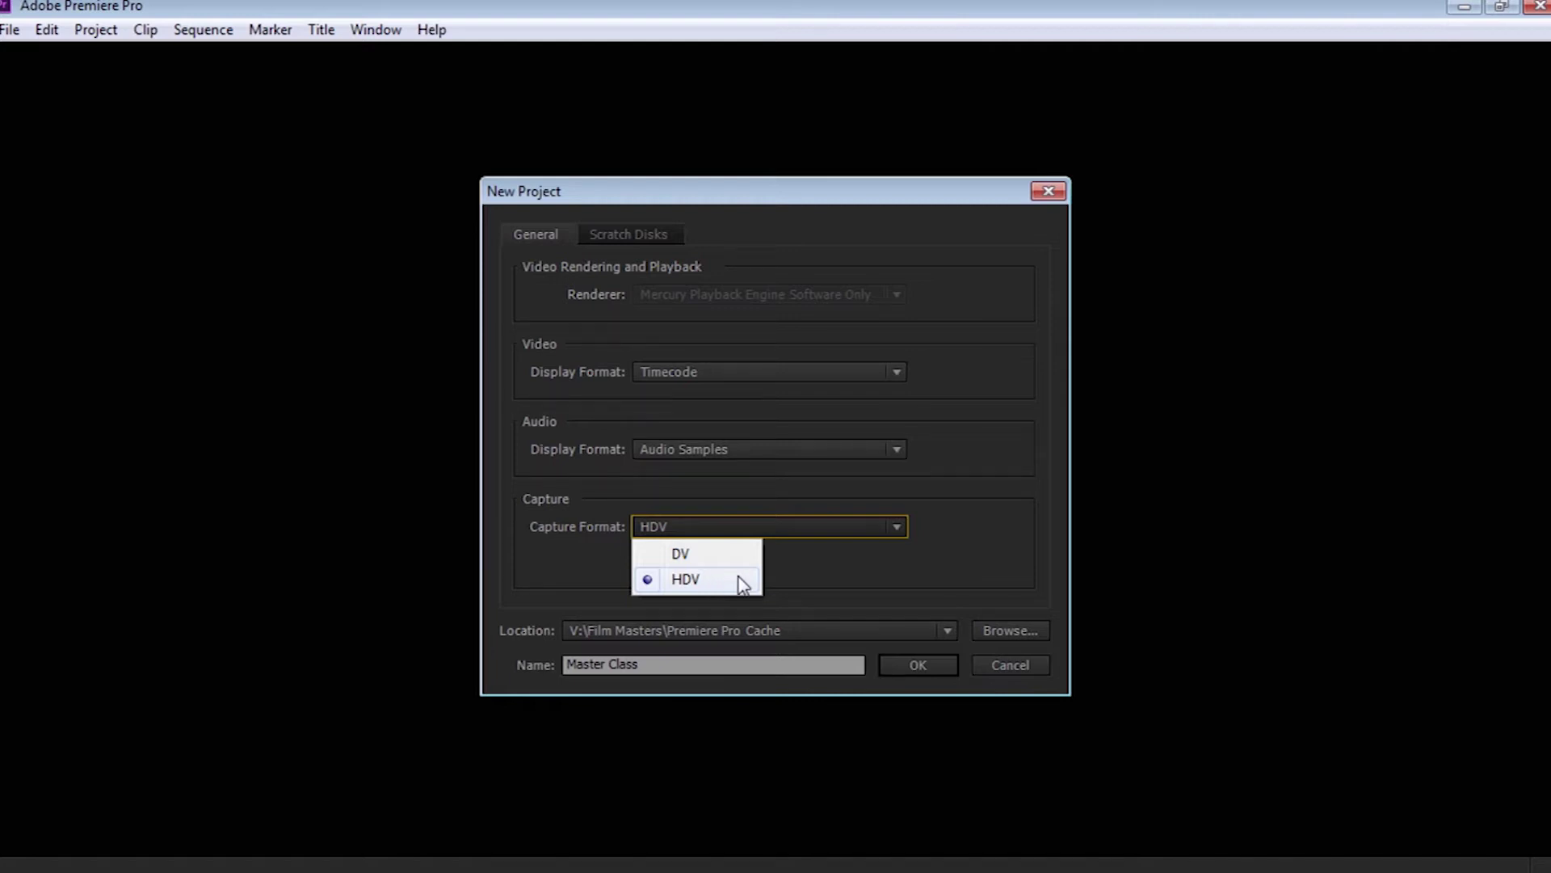
pyautogui.click(741, 581)
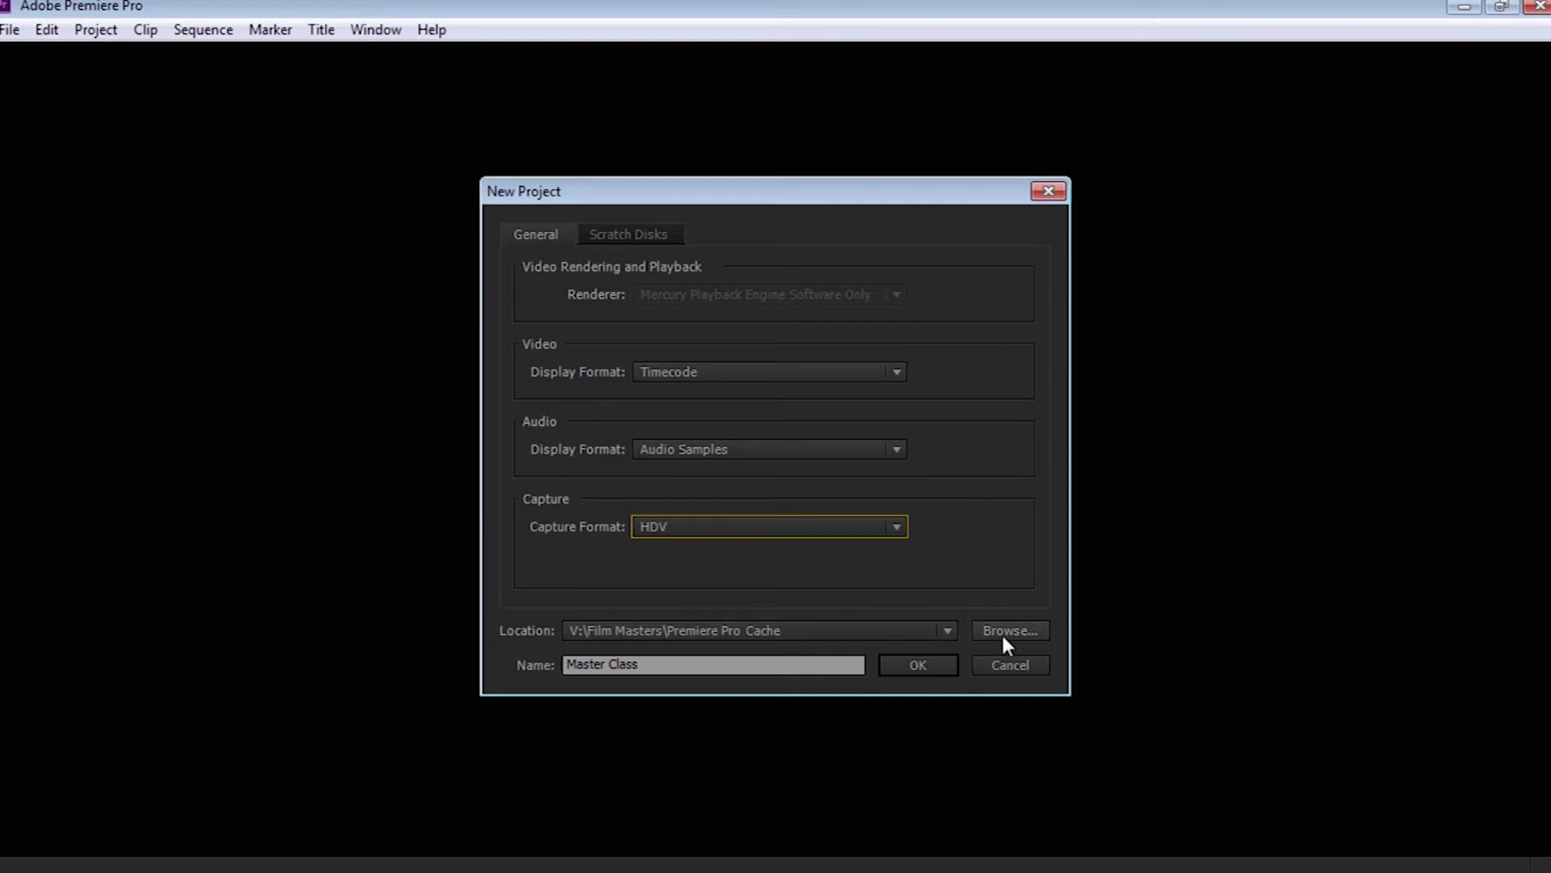
# Step: Review the scratch disk locations, then create the Master Class project
pyautogui.click(638, 238)
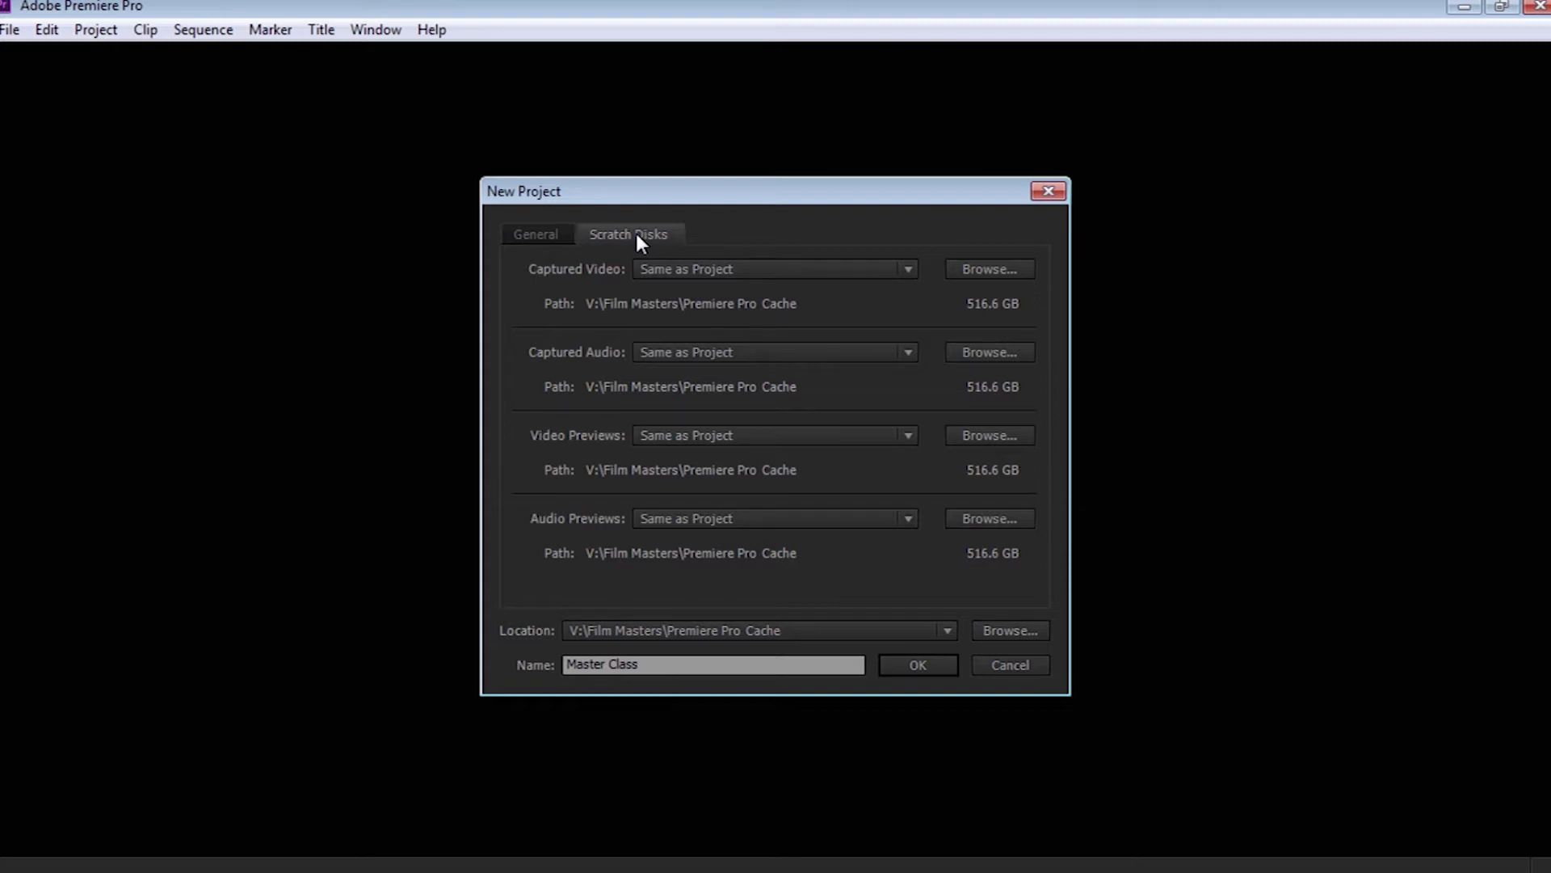
pyautogui.click(543, 234)
pyautogui.click(899, 664)
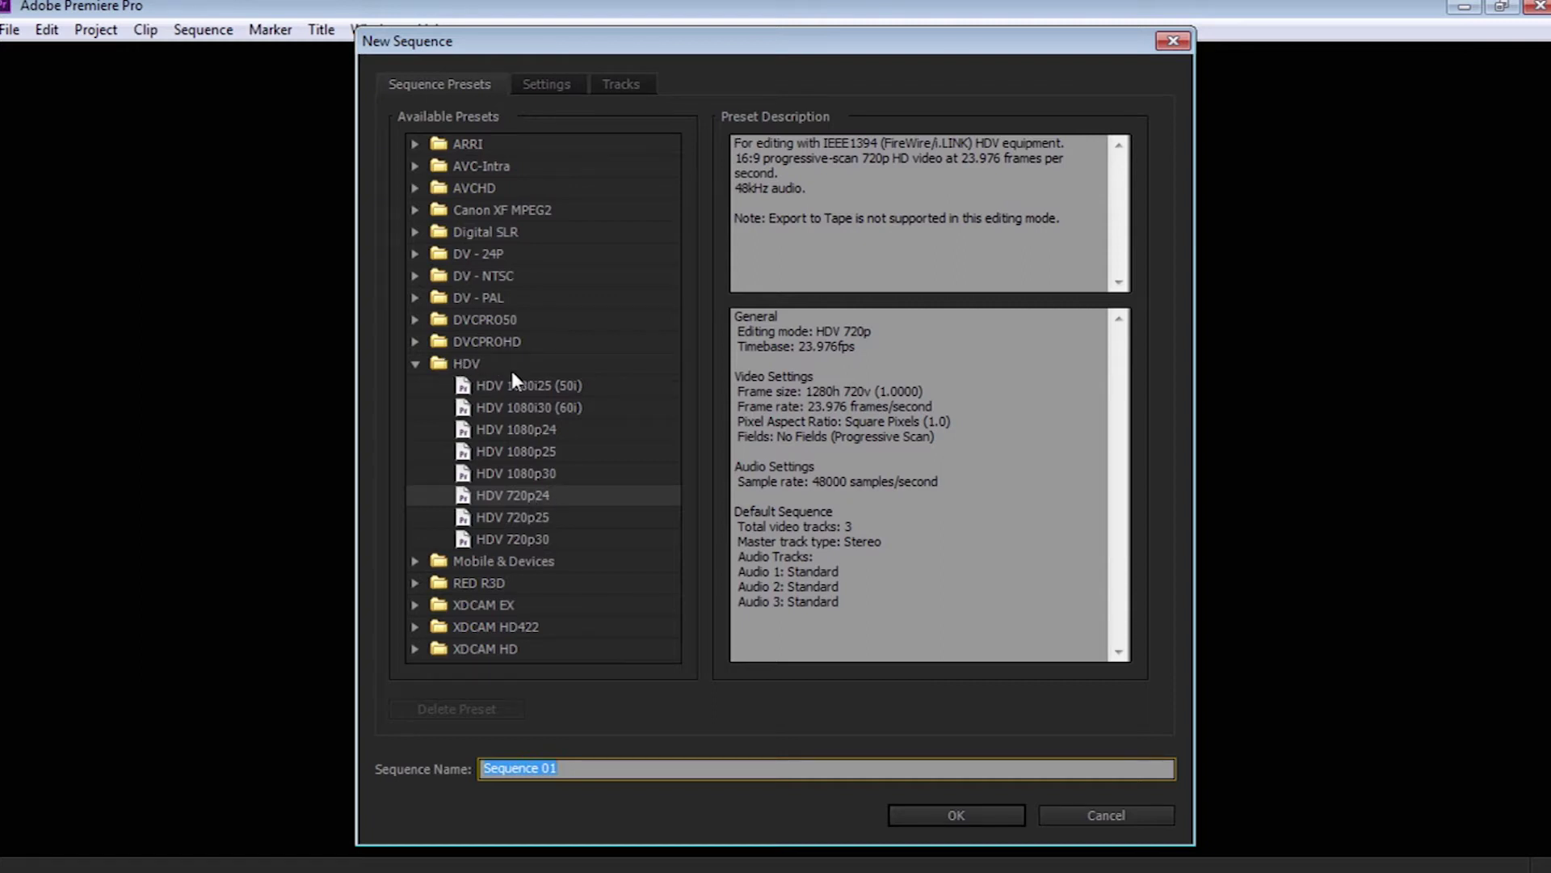
# Step: Choose the HDV 1080p24 preset and keep the sequence name Sequence 01
pyautogui.click(488, 473)
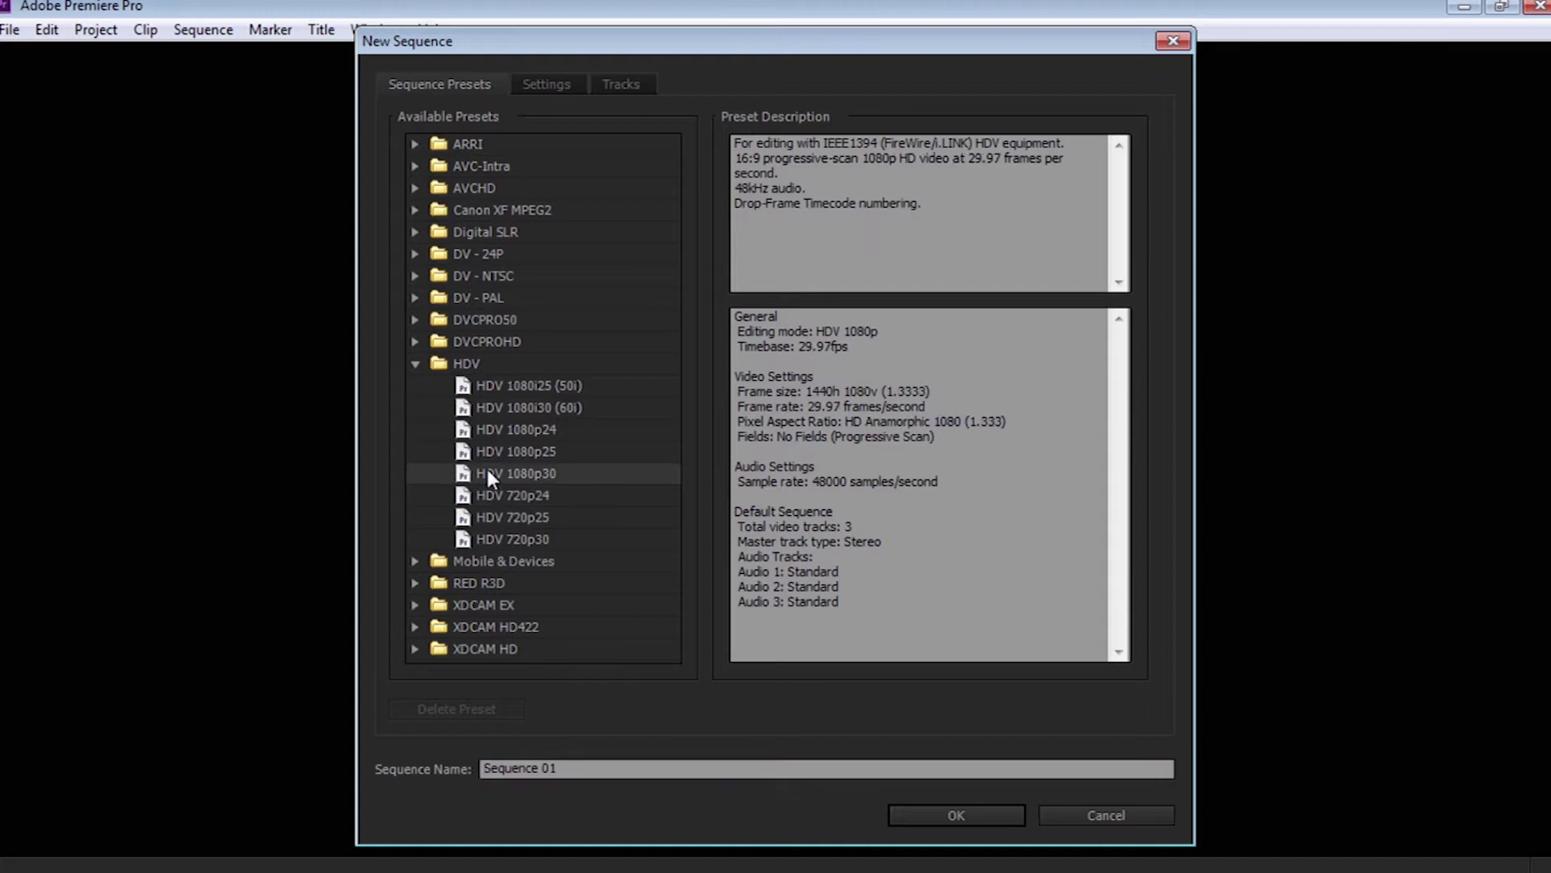
pyautogui.click(543, 434)
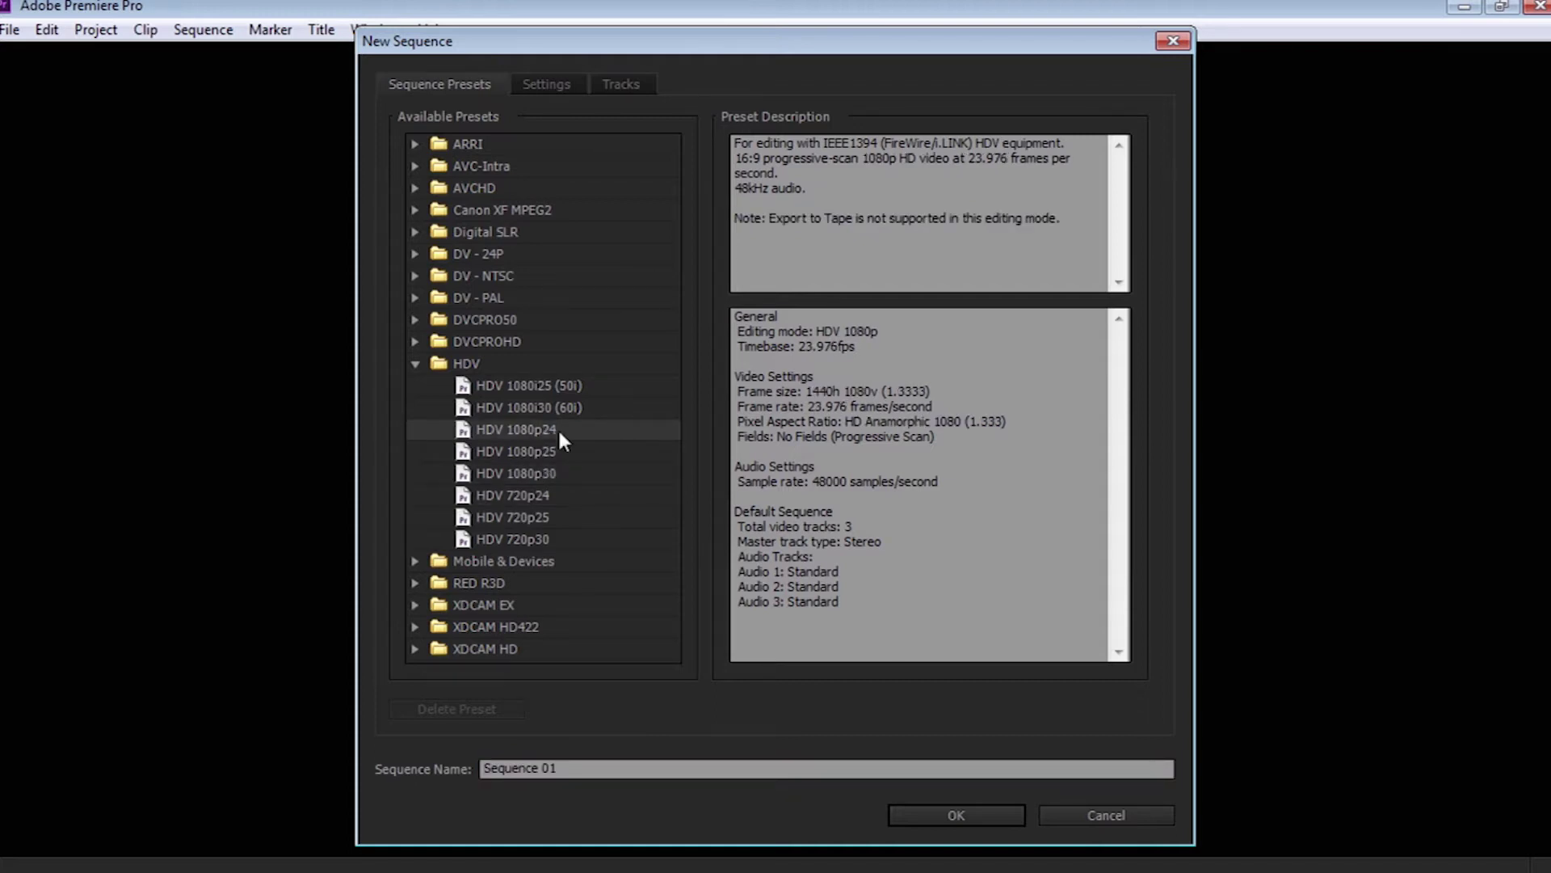
pyautogui.click(568, 774)
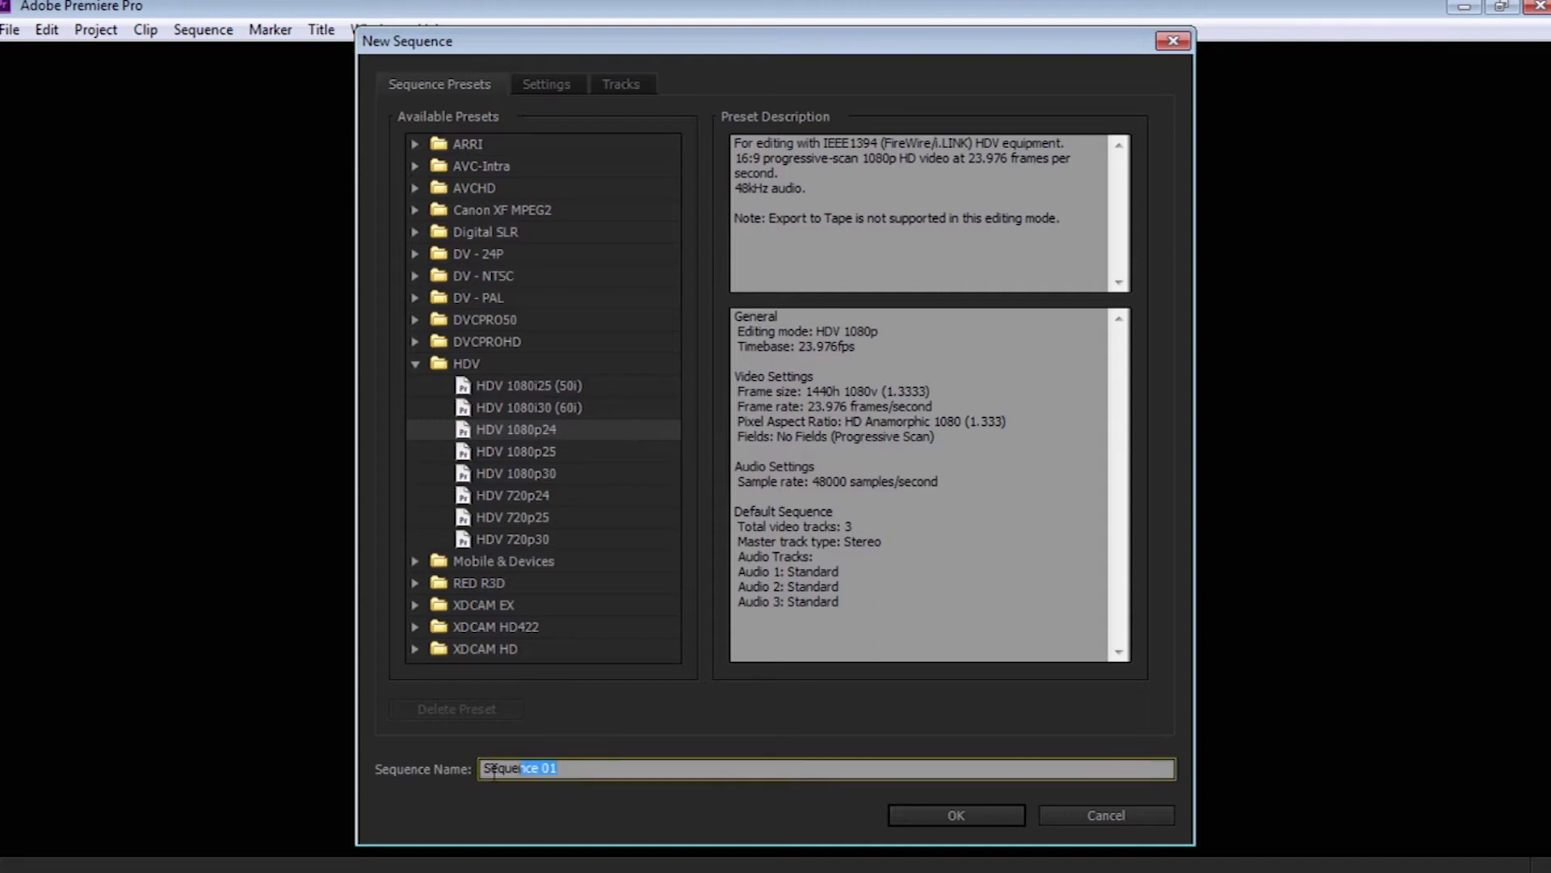
pyautogui.click(568, 774)
# Step: Review the HDV 1080p settings, dismiss the Maximum Bit Depth warning, and create Sequence 01
pyautogui.click(558, 85)
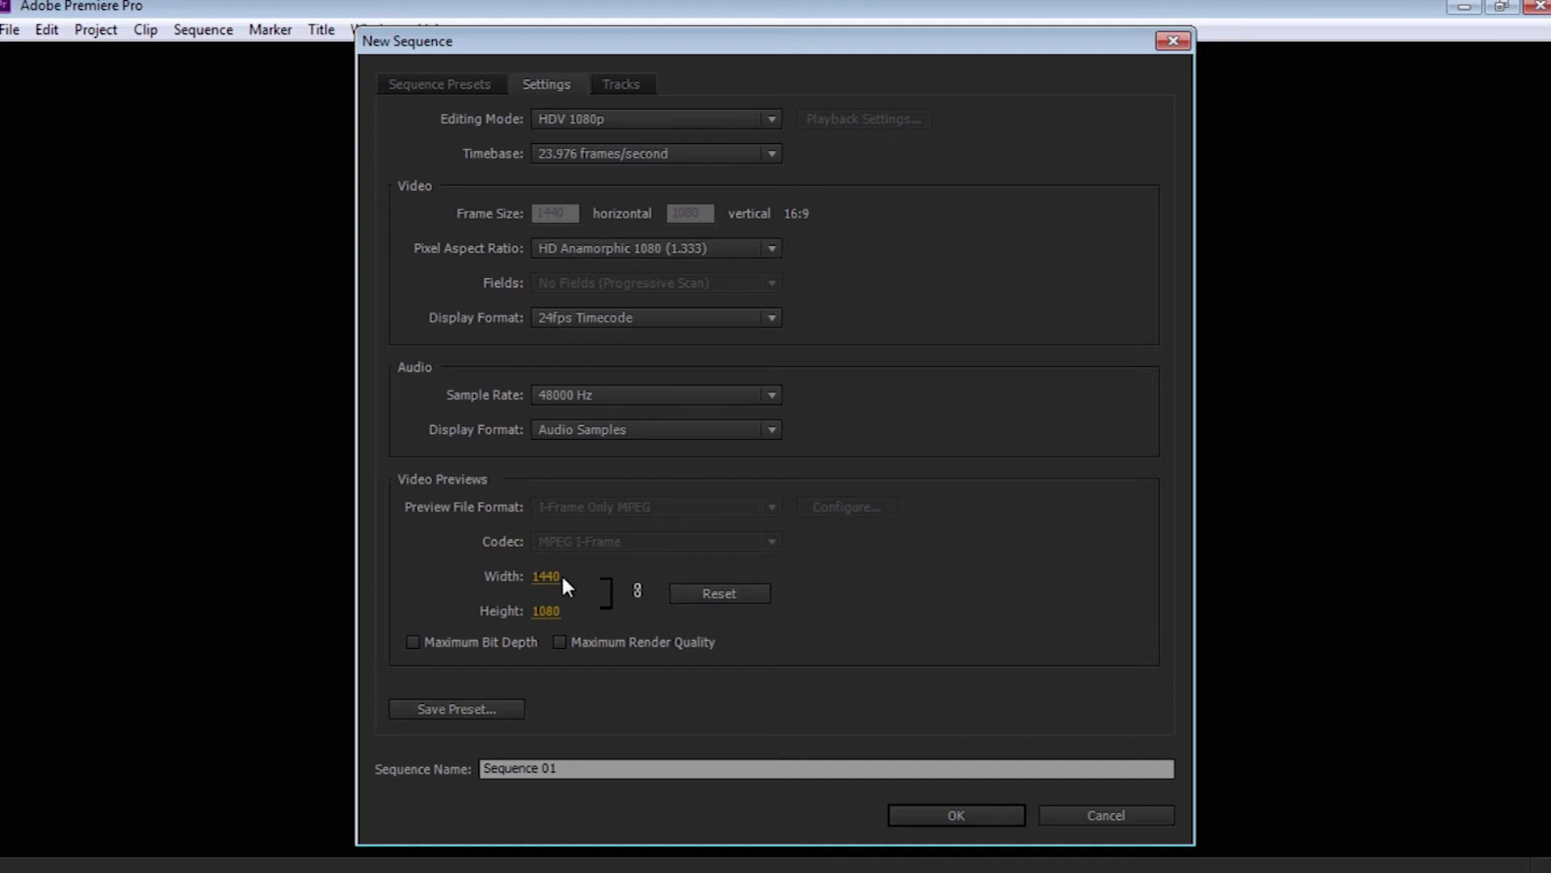
pyautogui.click(459, 80)
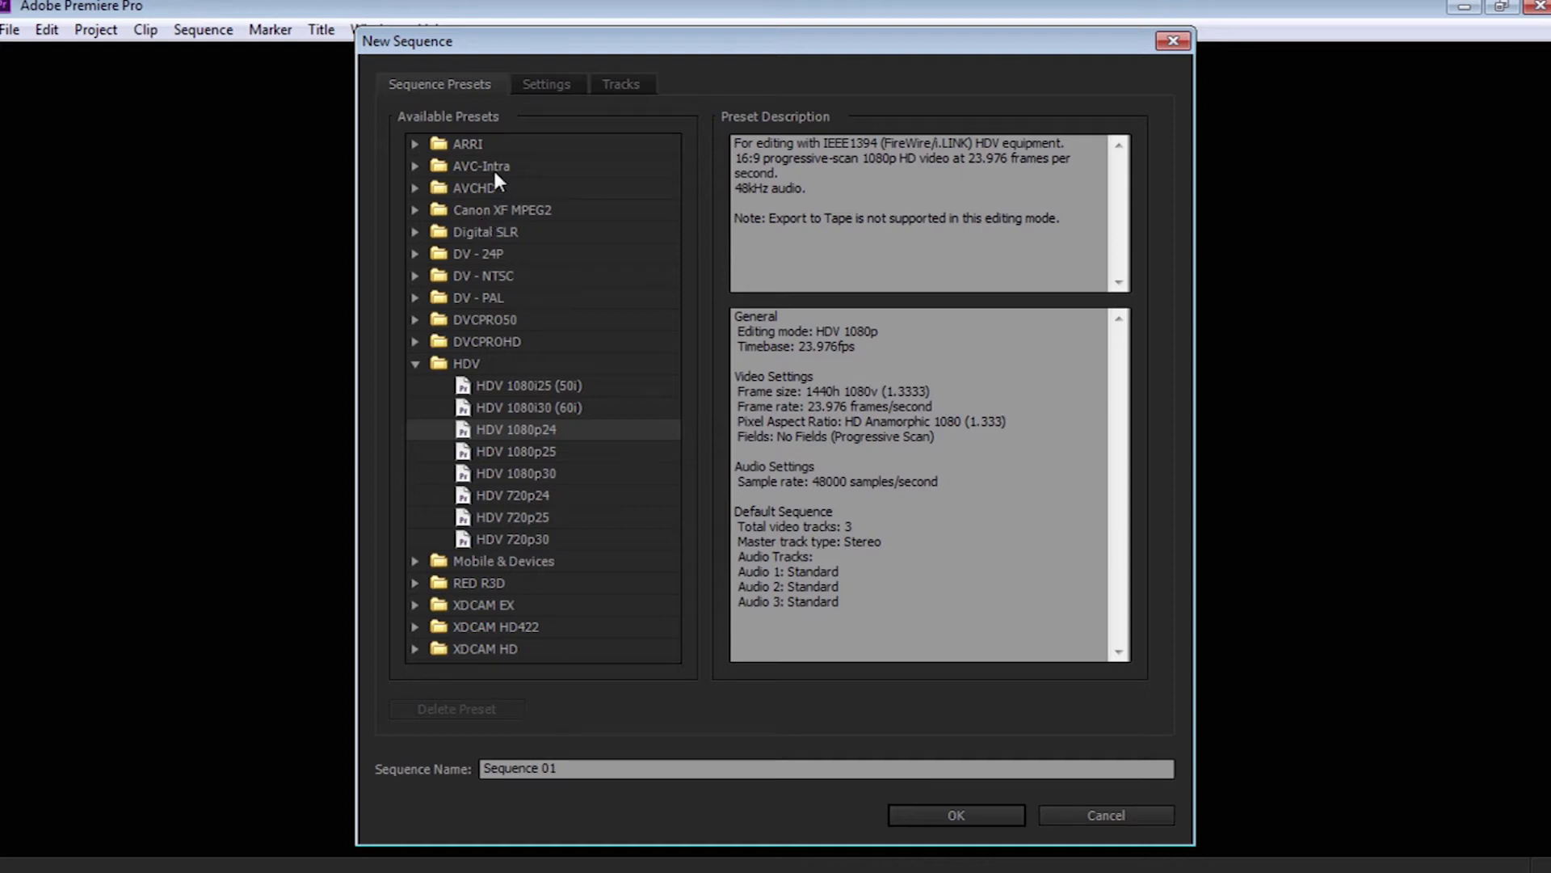
pyautogui.click(566, 87)
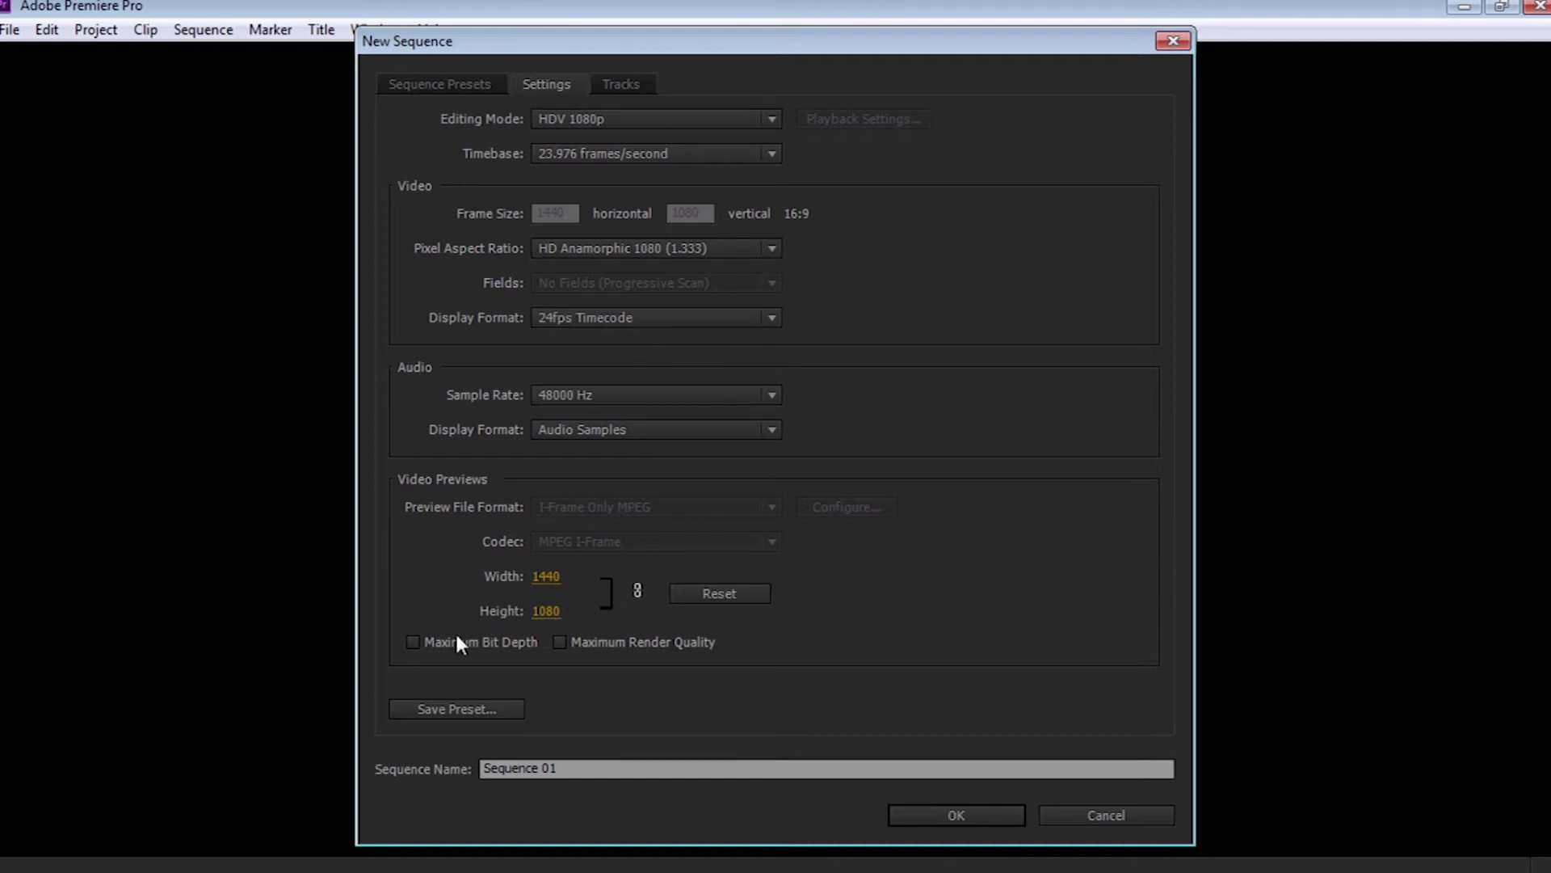
pyautogui.click(413, 642)
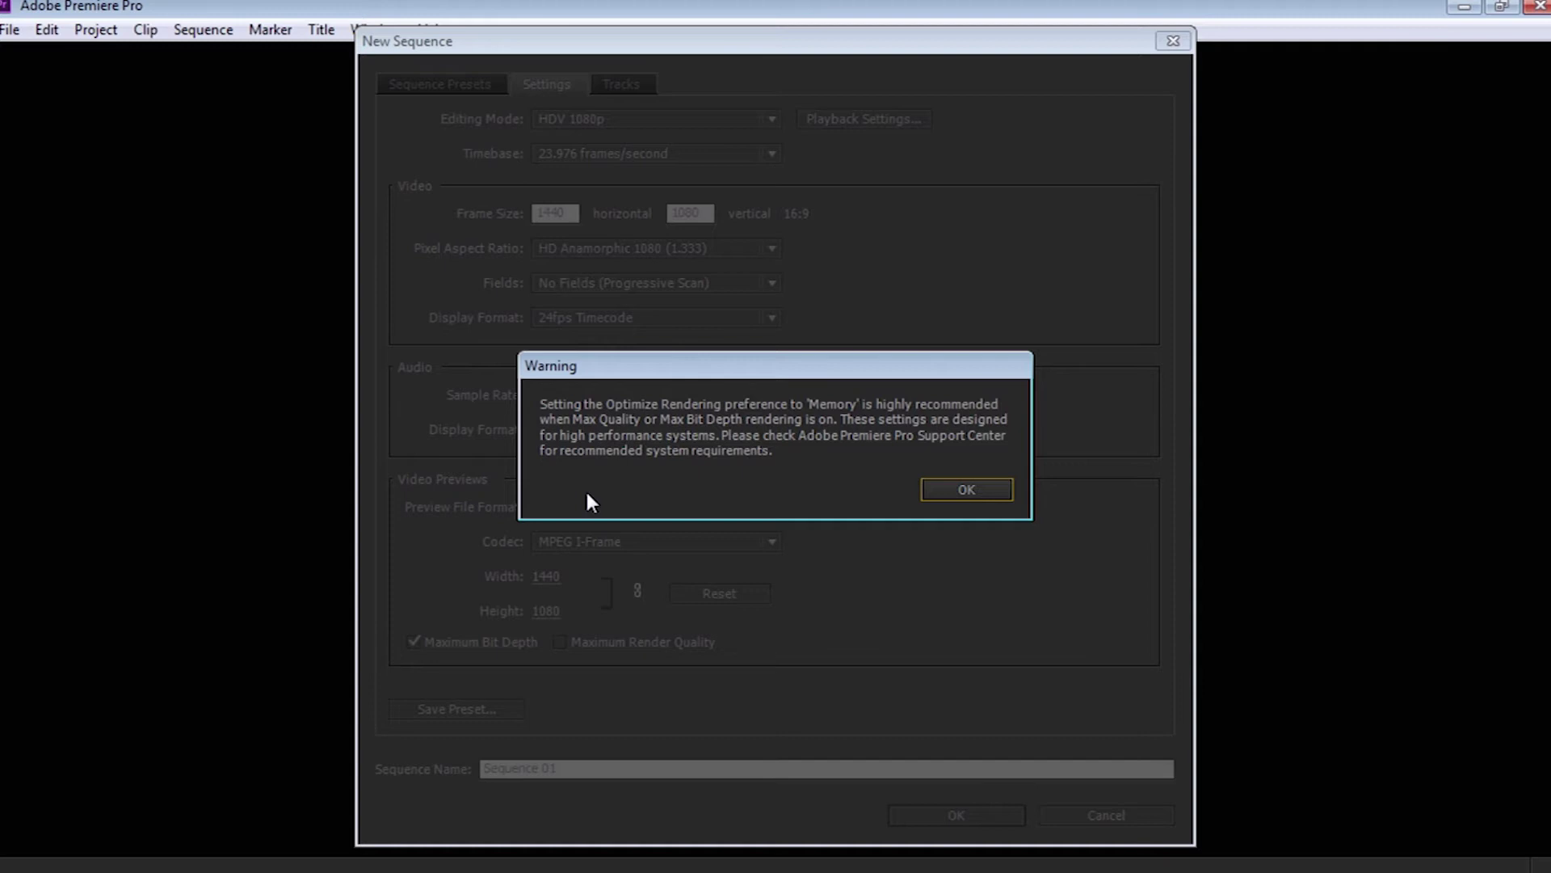
pyautogui.click(966, 489)
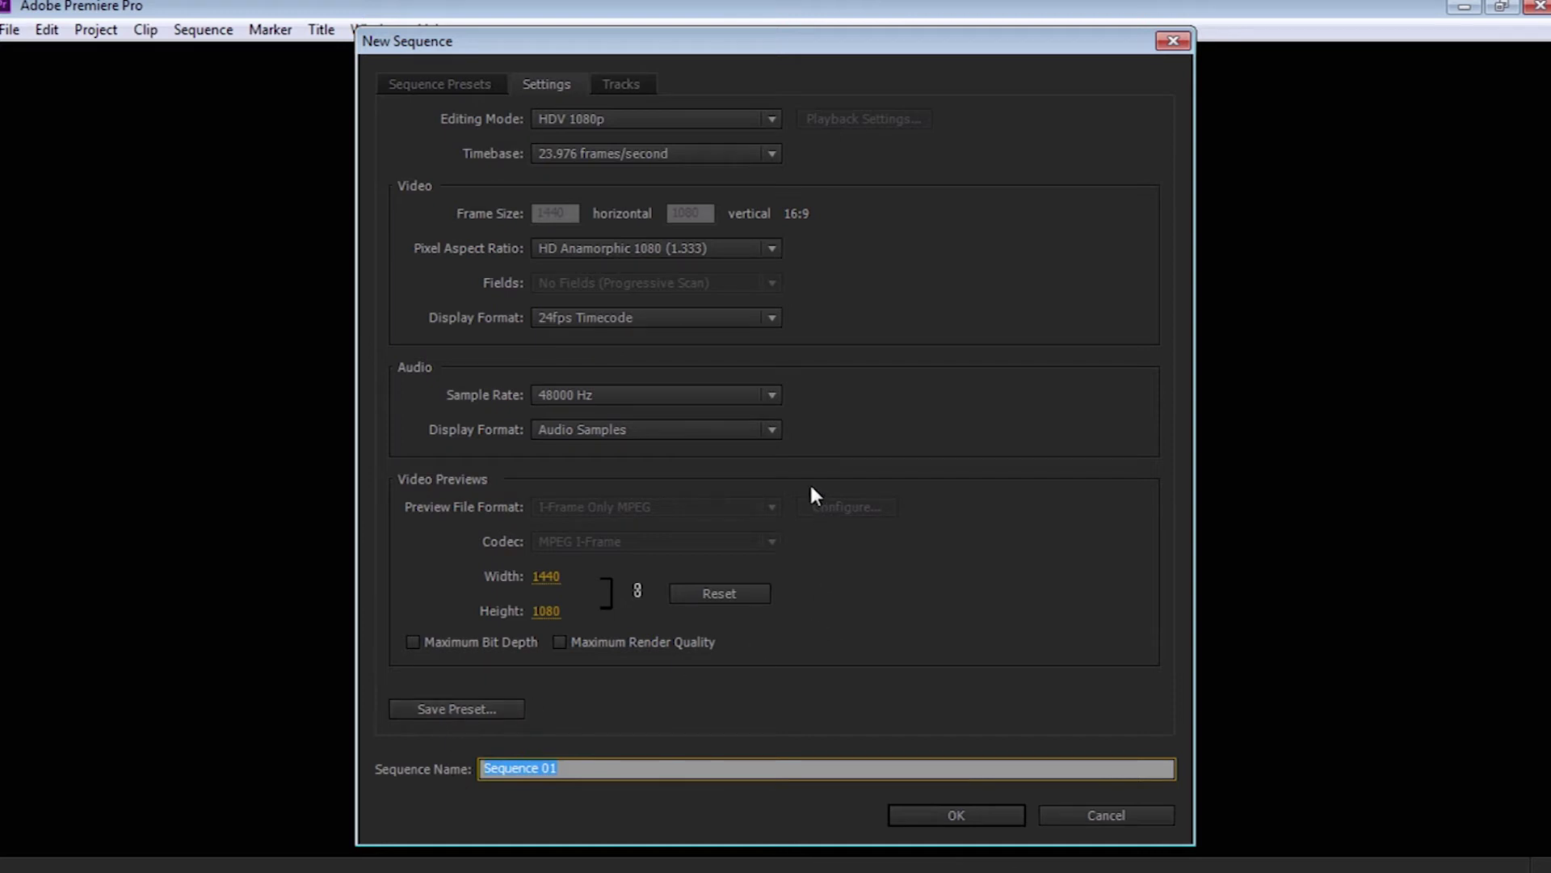
pyautogui.click(939, 813)
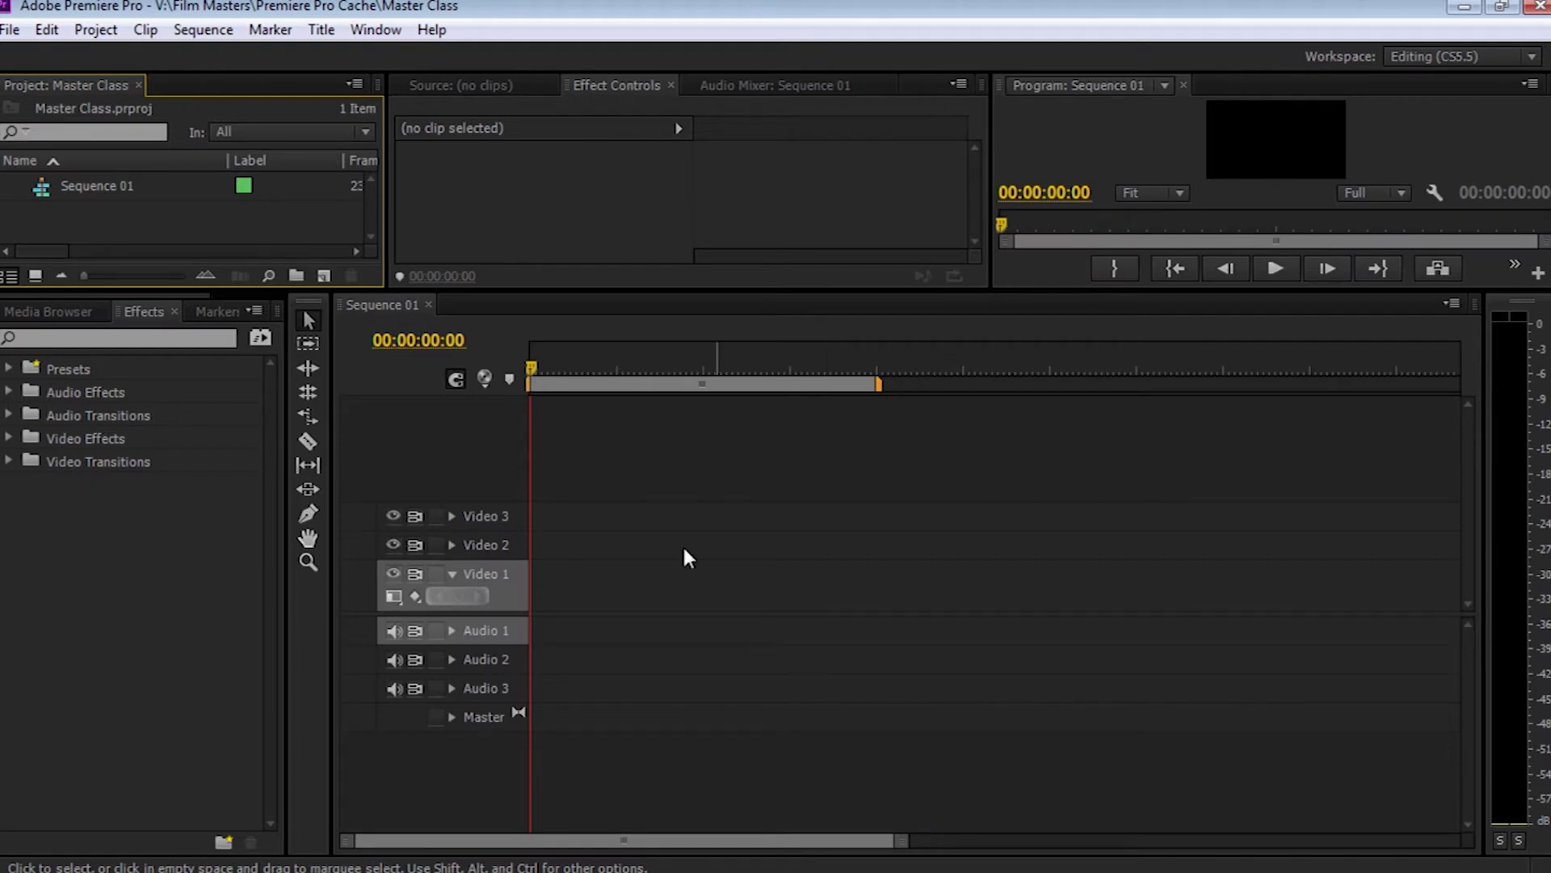
# Step: Make the upper panels taller, widen the Project panel to show Frame Rate and Media Start, and enlarge icons
pyautogui.moveTo(574, 290); pyautogui.dragTo(579, 512)
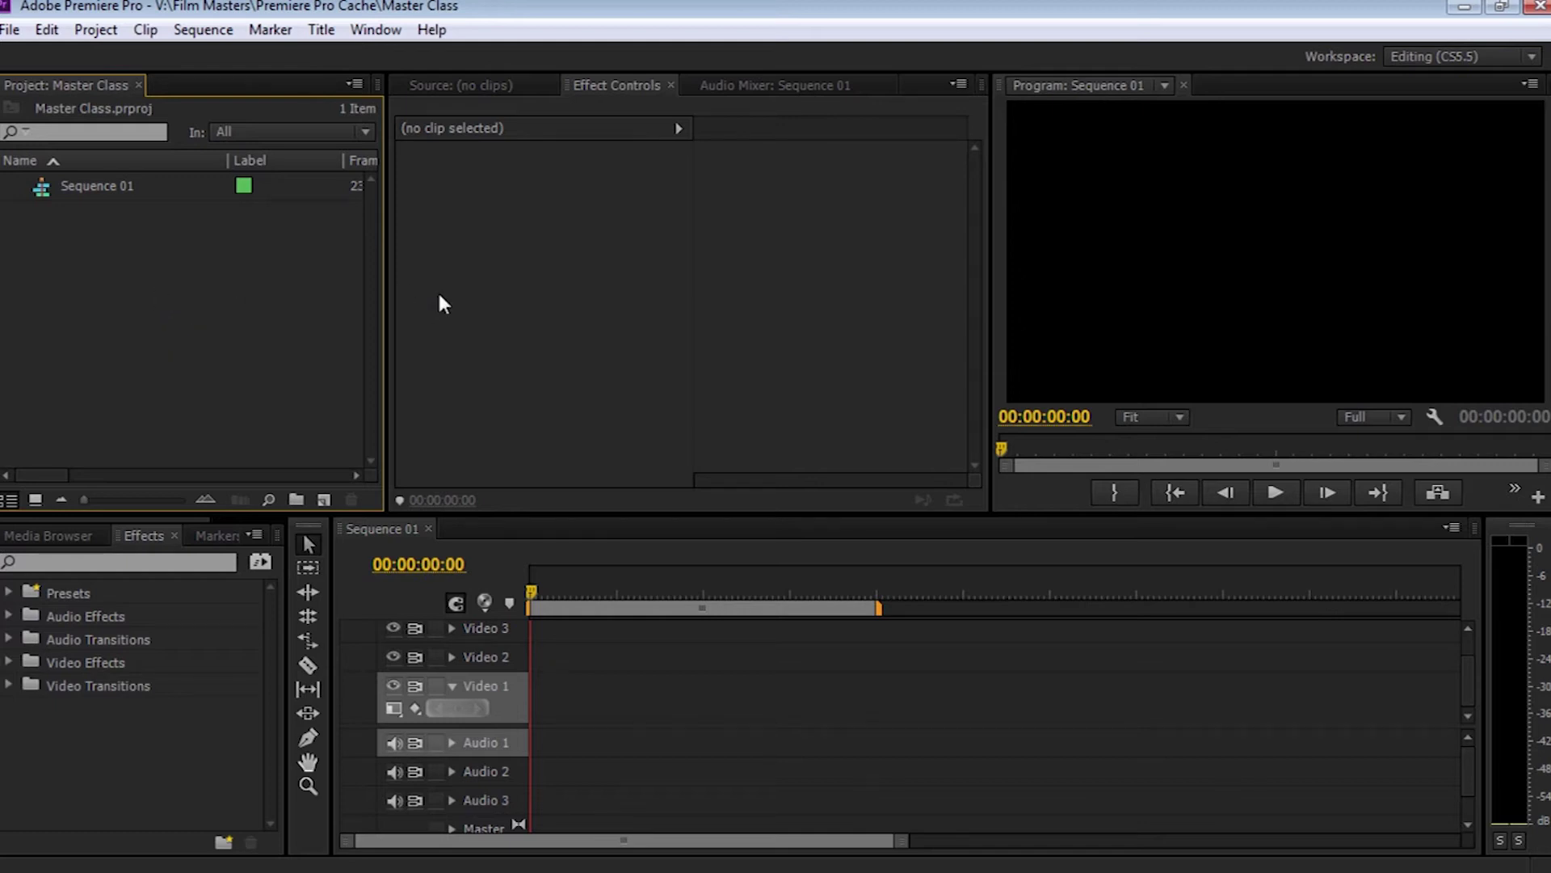
pyautogui.moveTo(384, 307); pyautogui.dragTo(548, 299)
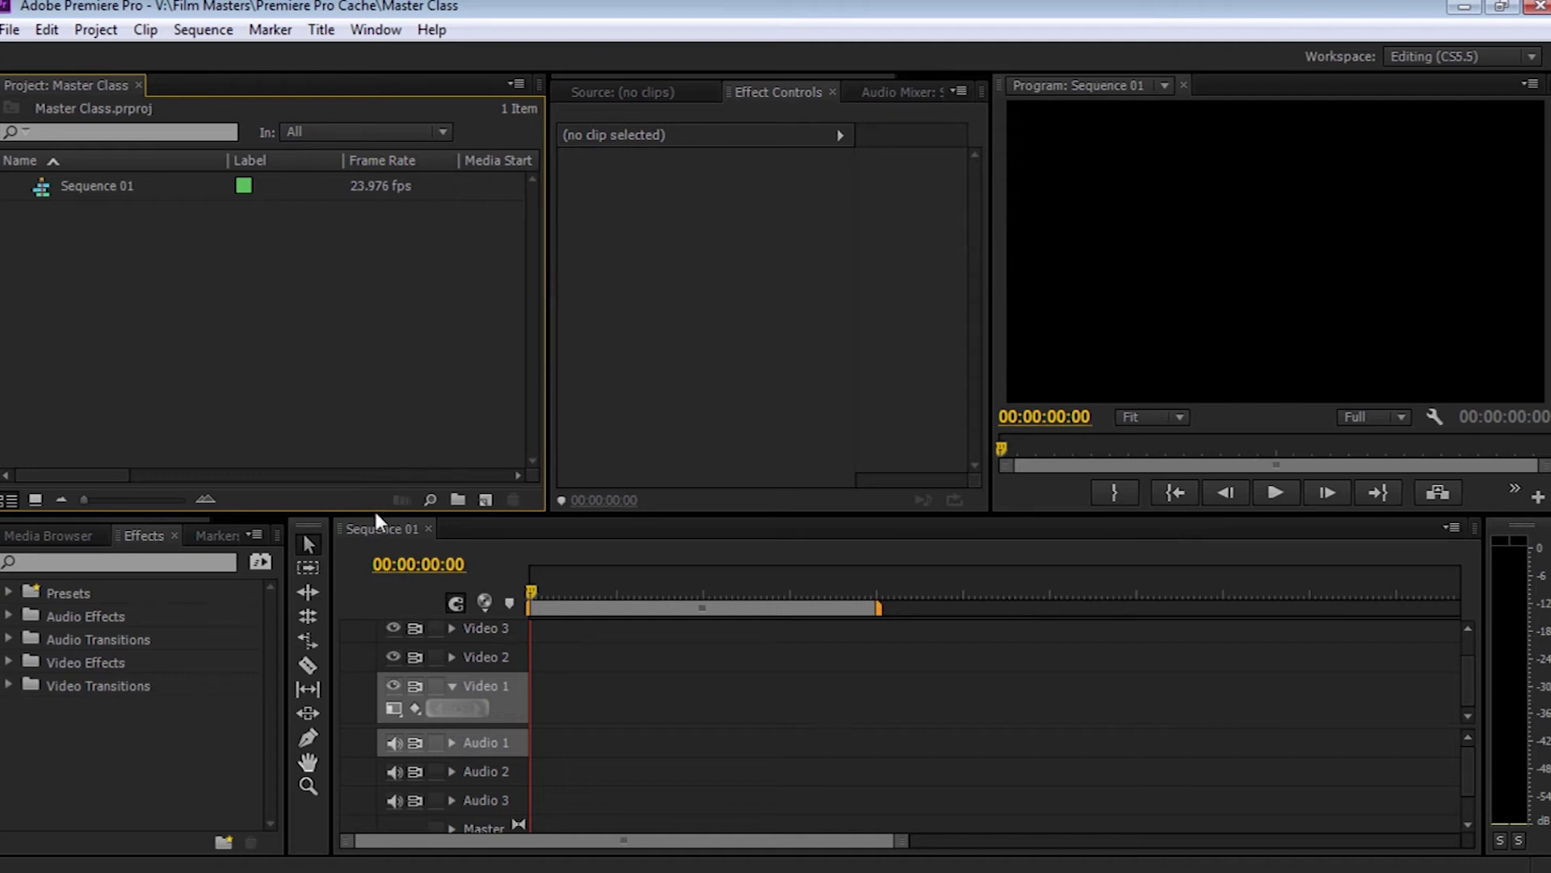
pyautogui.moveTo(377, 516); pyautogui.dragTo(372, 585)
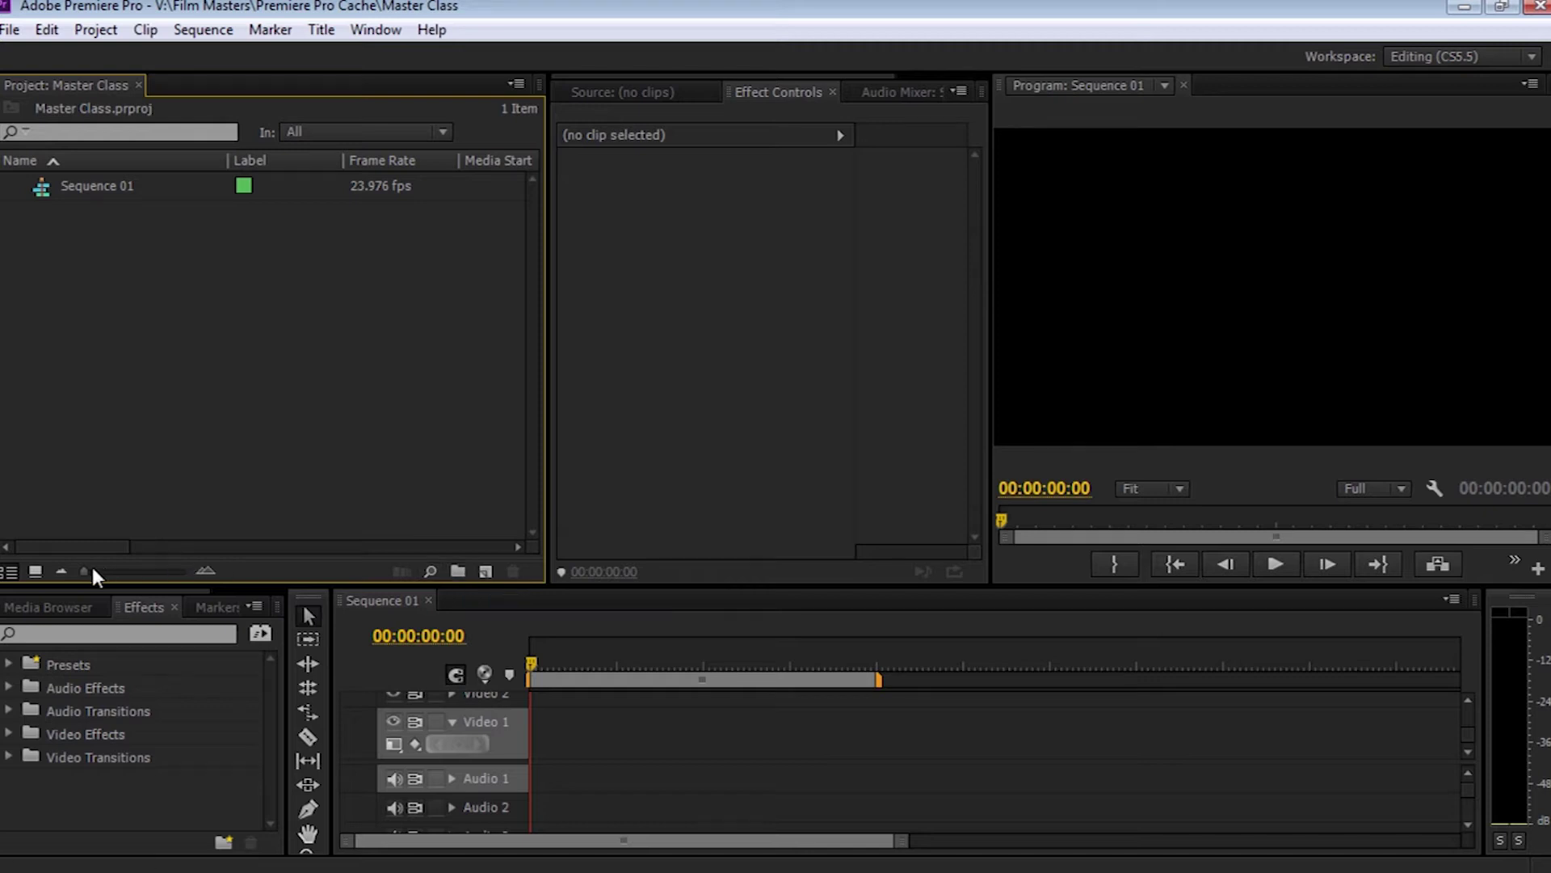
pyautogui.moveTo(84, 571)
pyautogui.mouseDown()
pyautogui.moveTo(149, 570)
pyautogui.moveTo(86, 570)
pyautogui.mouseUp()
pyautogui.moveTo(90, 195)
# Step: Import the P1020707 clip from the Kylo Ren Photoshop folder
pyautogui.doubleClick(192, 358)
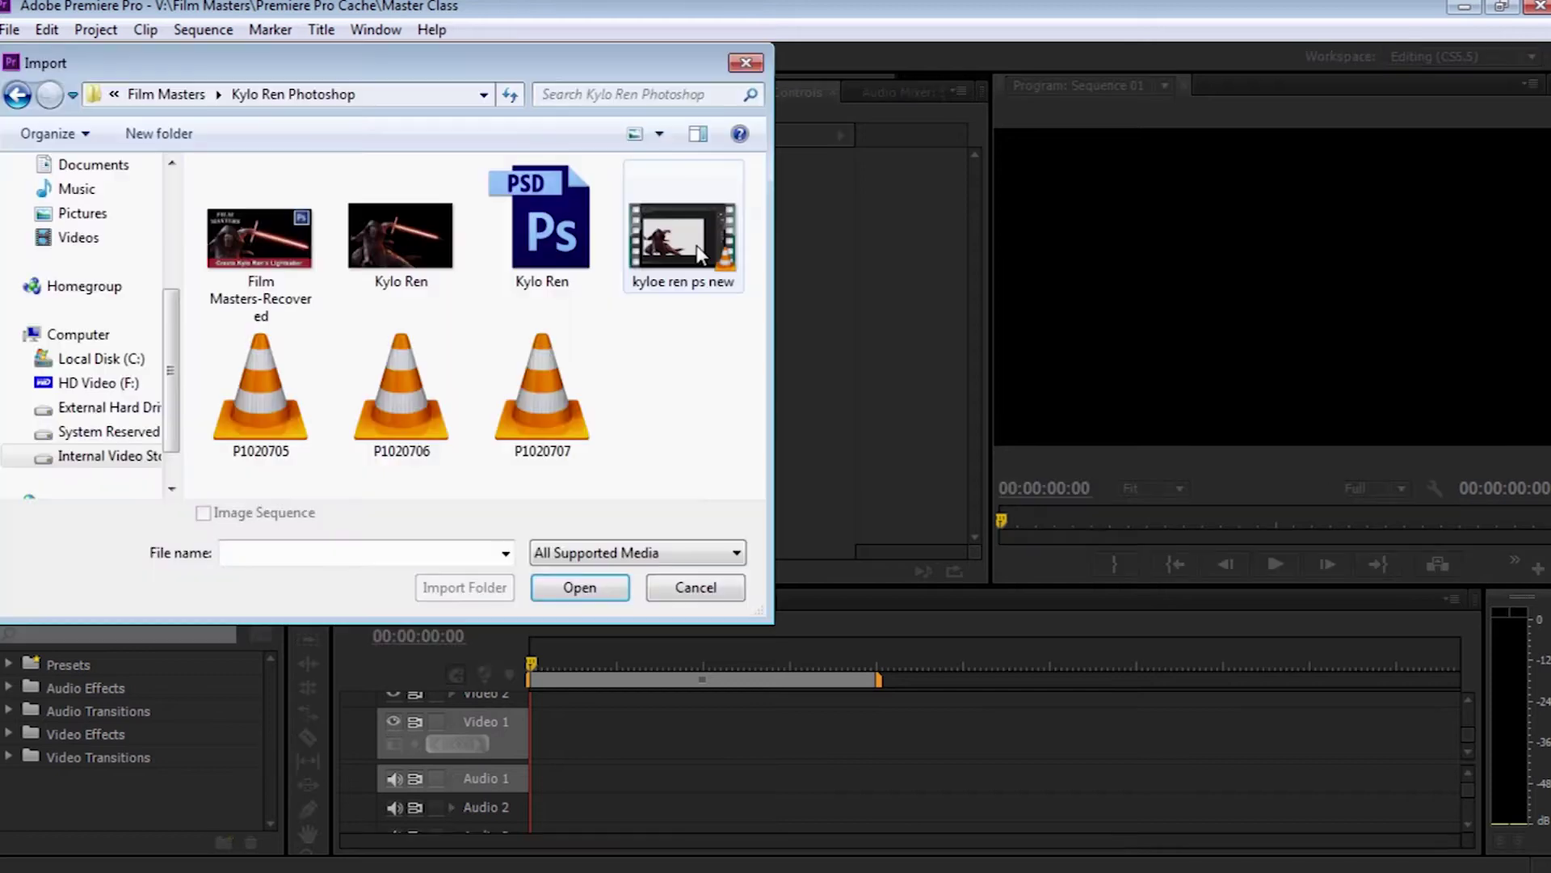
pyautogui.click(545, 406)
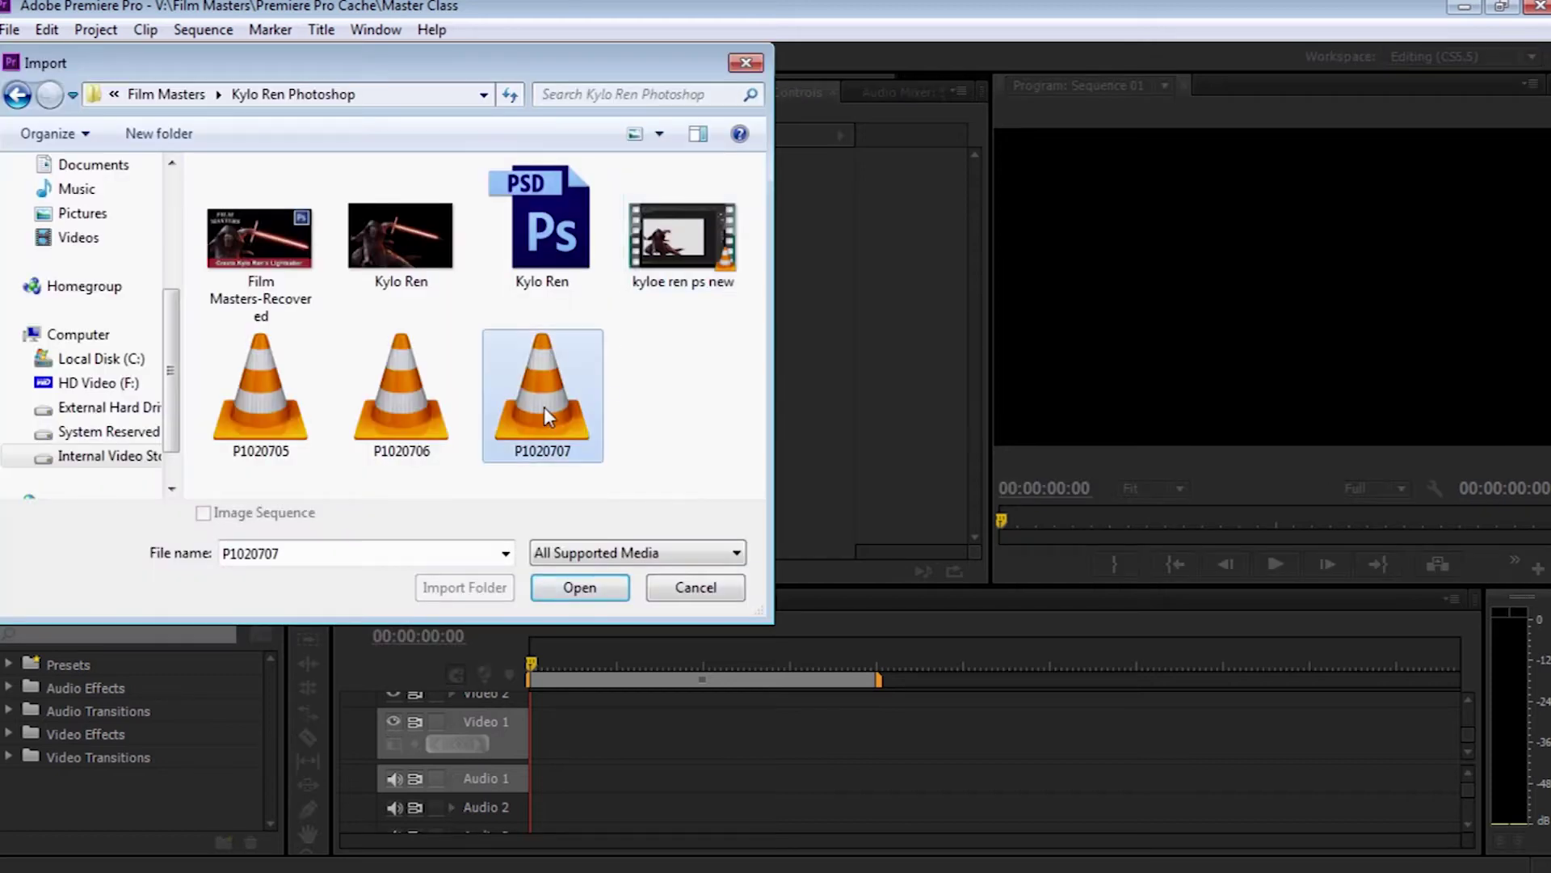
pyautogui.click(582, 587)
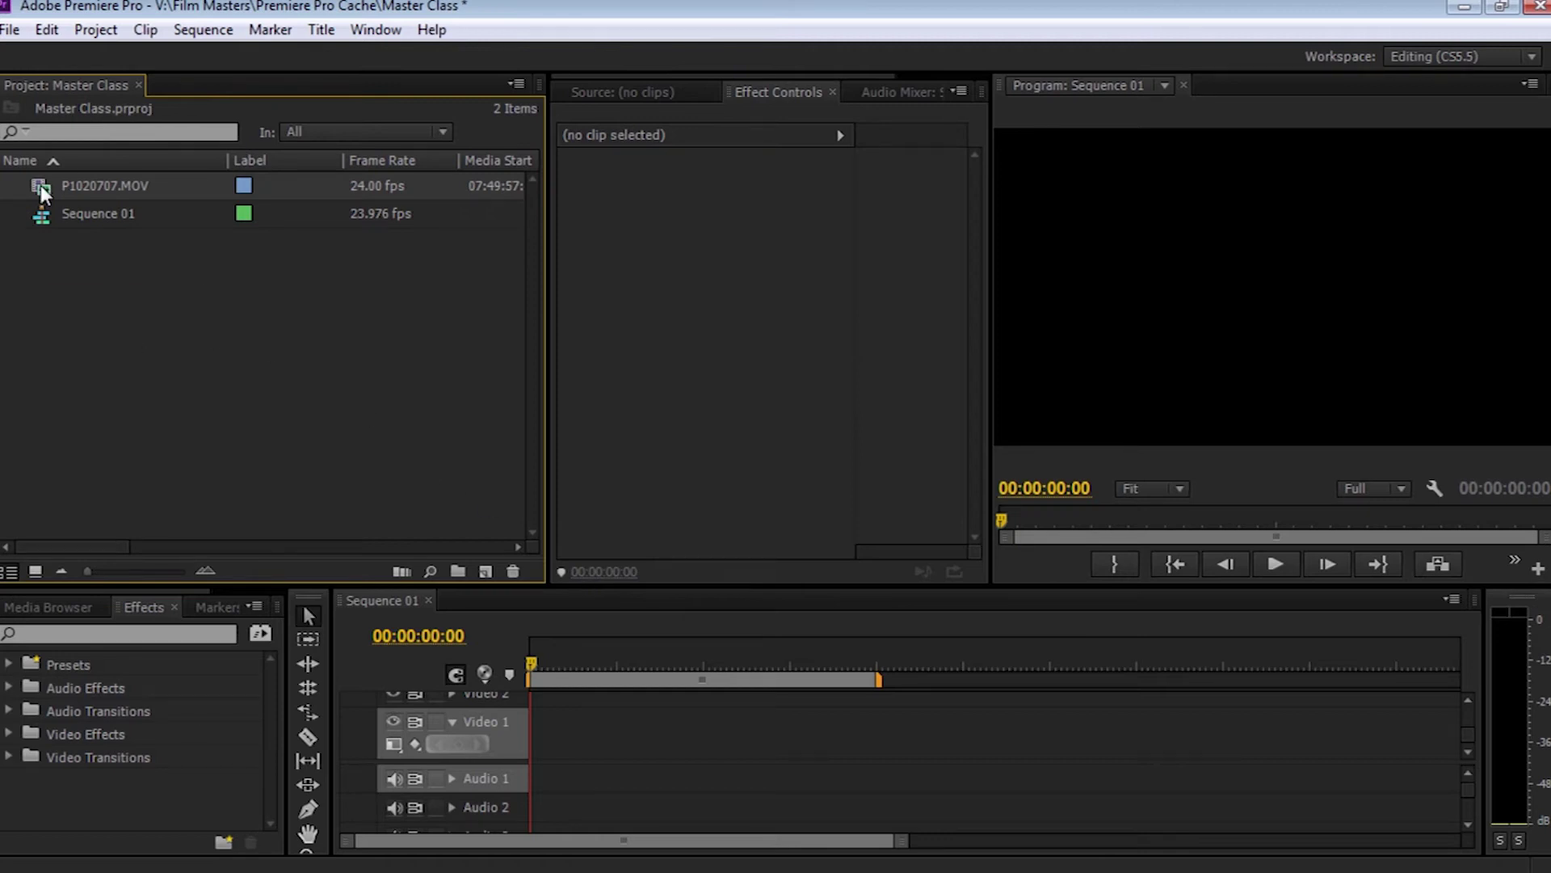
# Step: Import P1020706.MOV and P1020707.MOV through File > Import
pyautogui.click(7, 32)
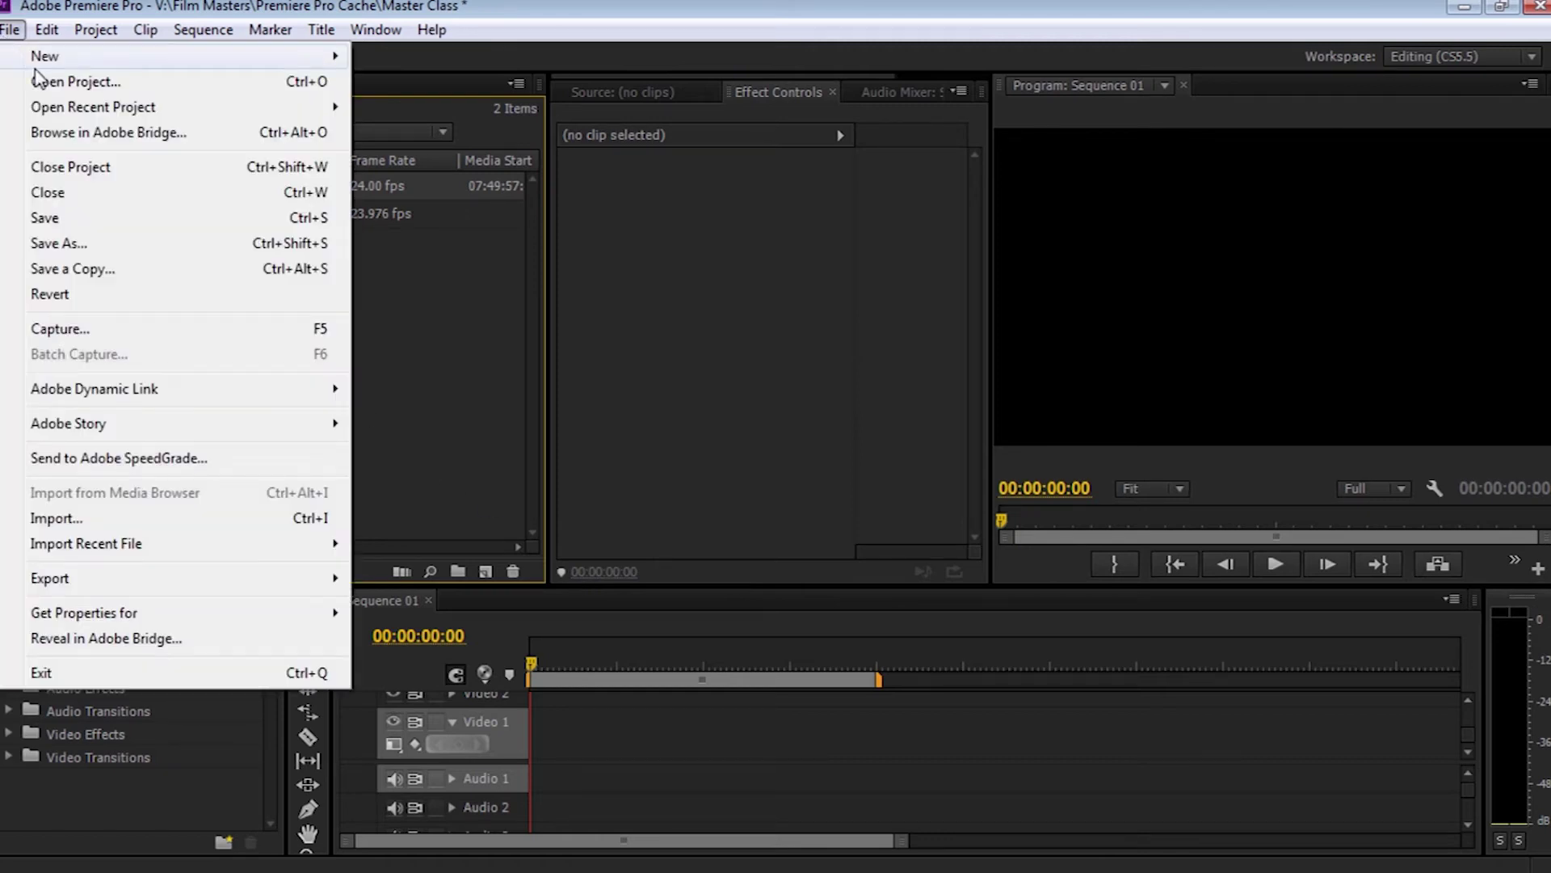
pyautogui.moveTo(79, 115)
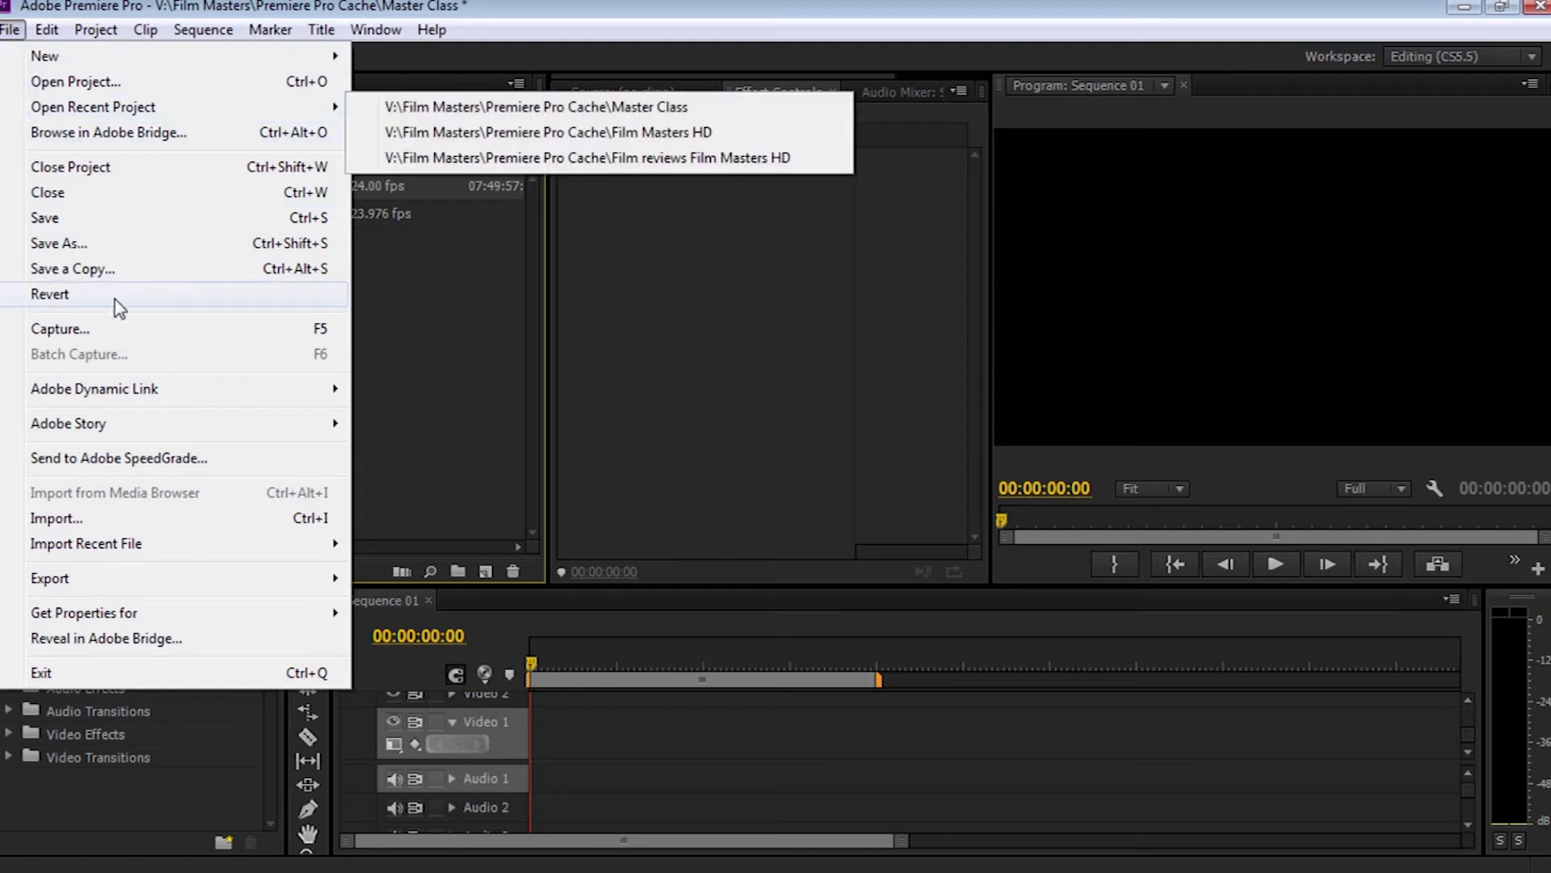
pyautogui.click(128, 525)
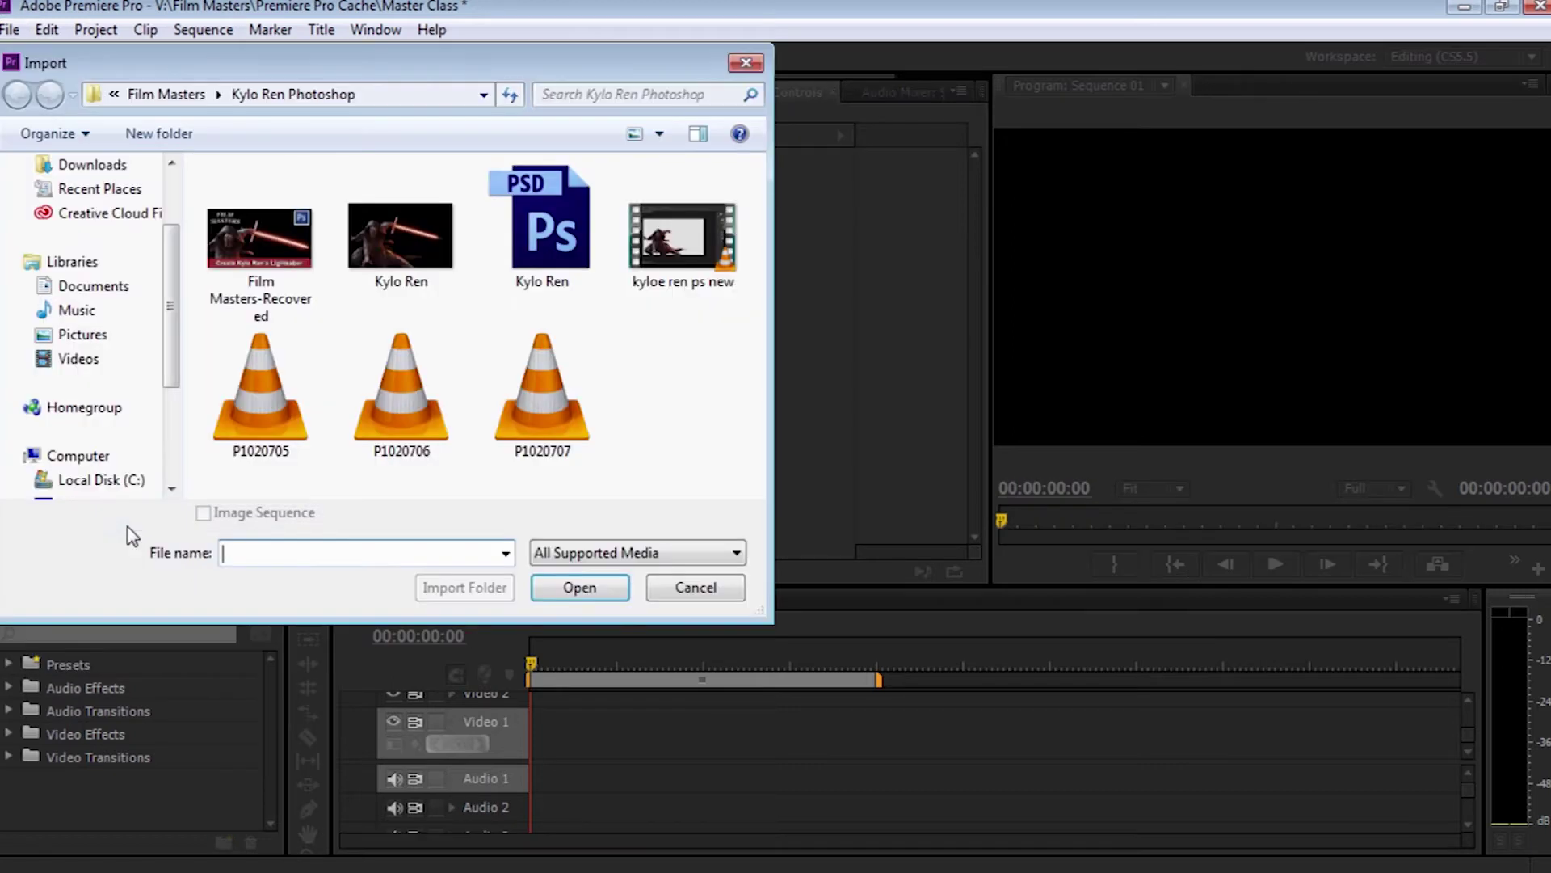
pyautogui.doubleClick(445, 446)
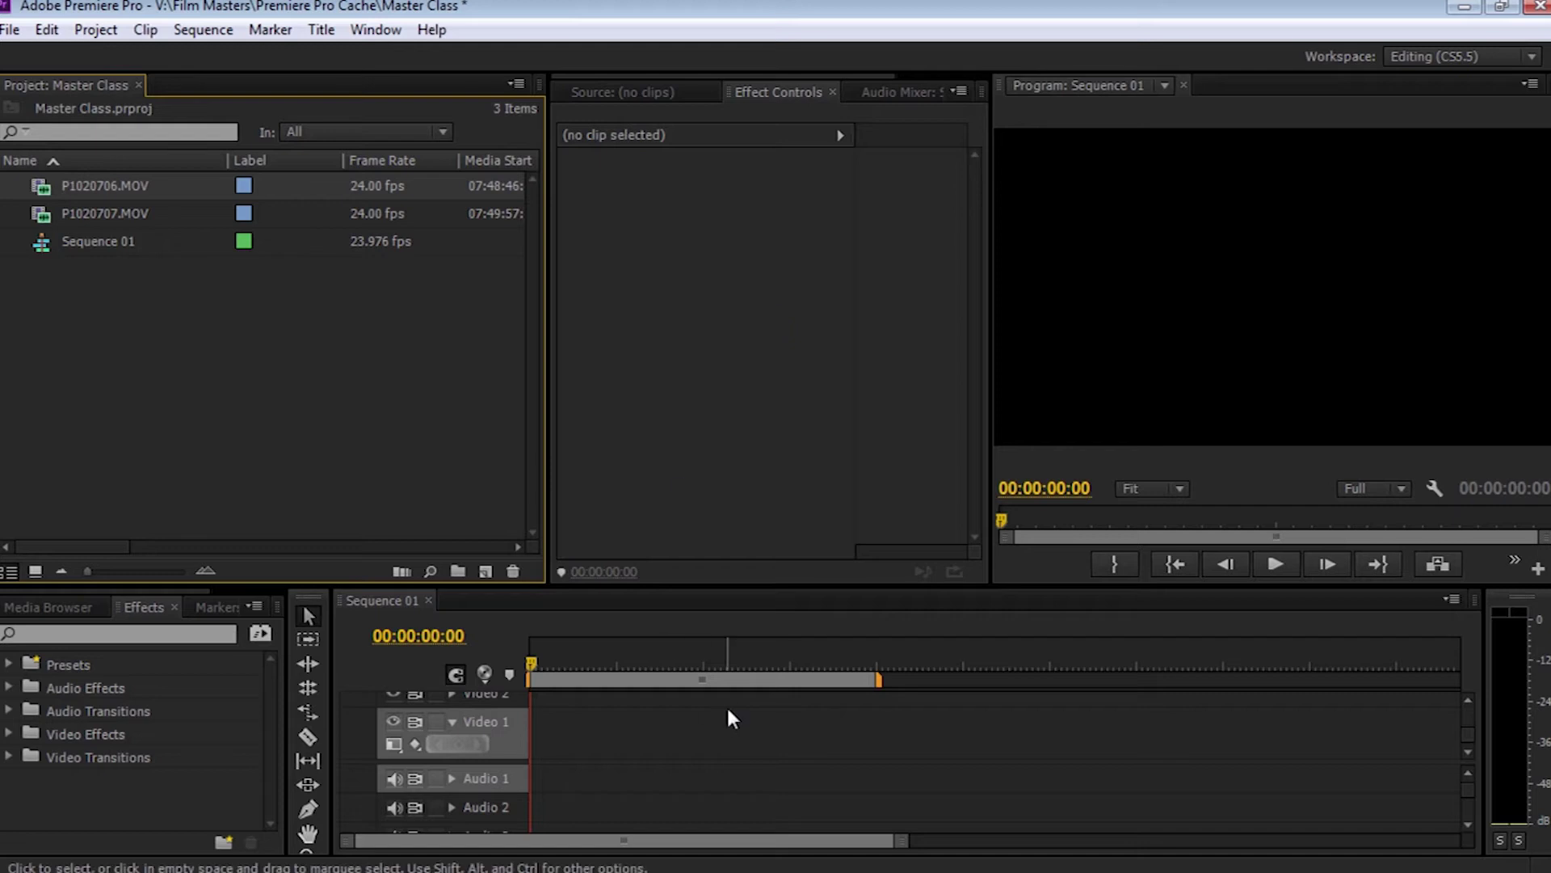
# Step: Narrow the Project list and open P1020706.MOV in a widened Source monitor
pyautogui.click(466, 428)
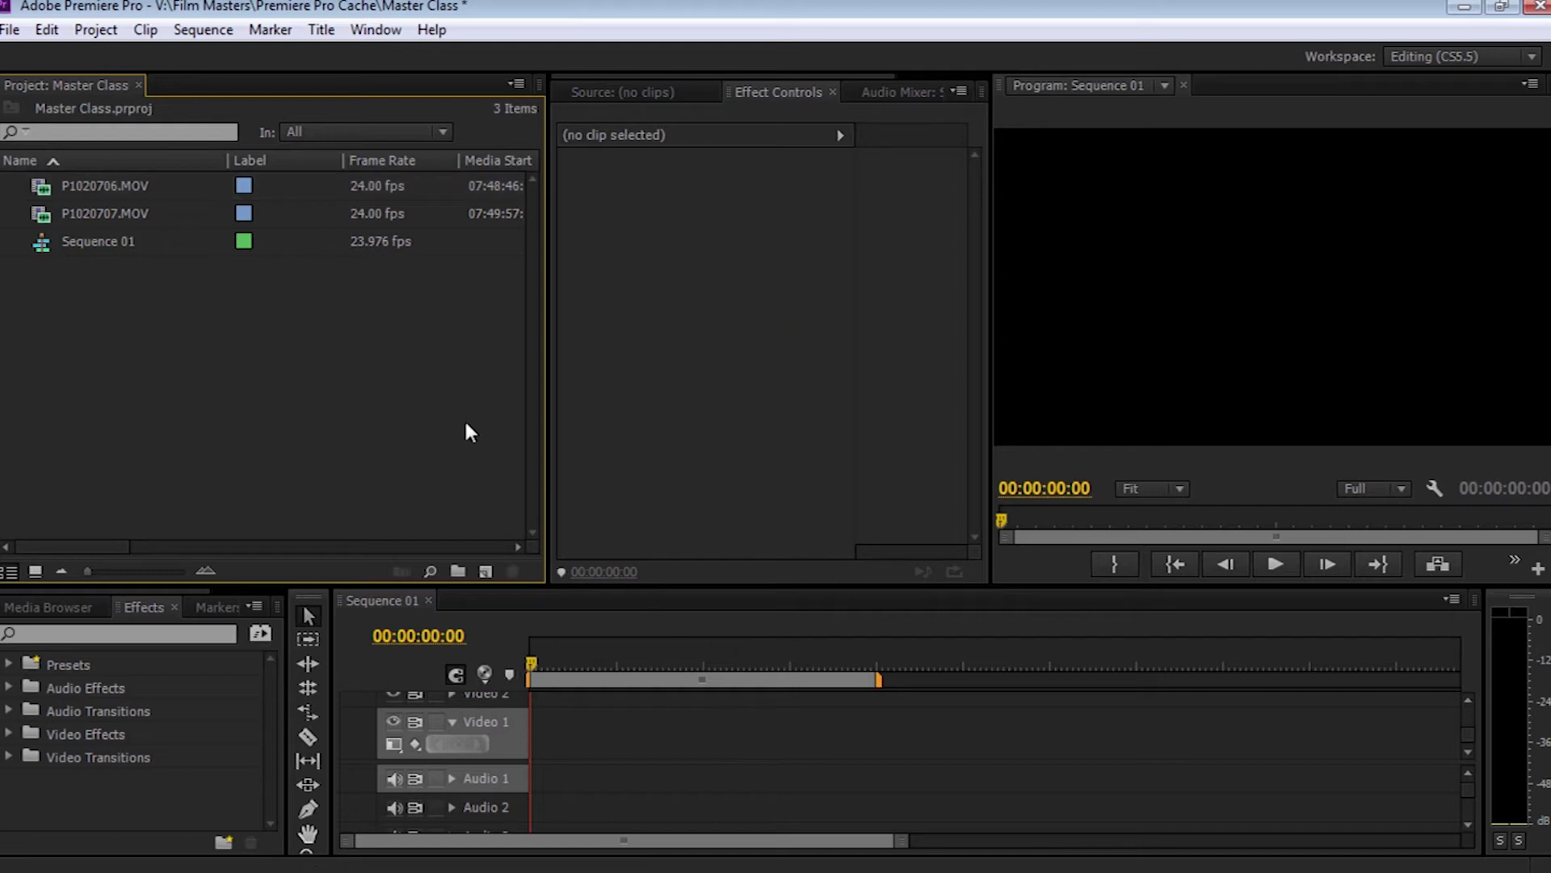
pyautogui.moveTo(547, 428); pyautogui.dragTo(322, 429)
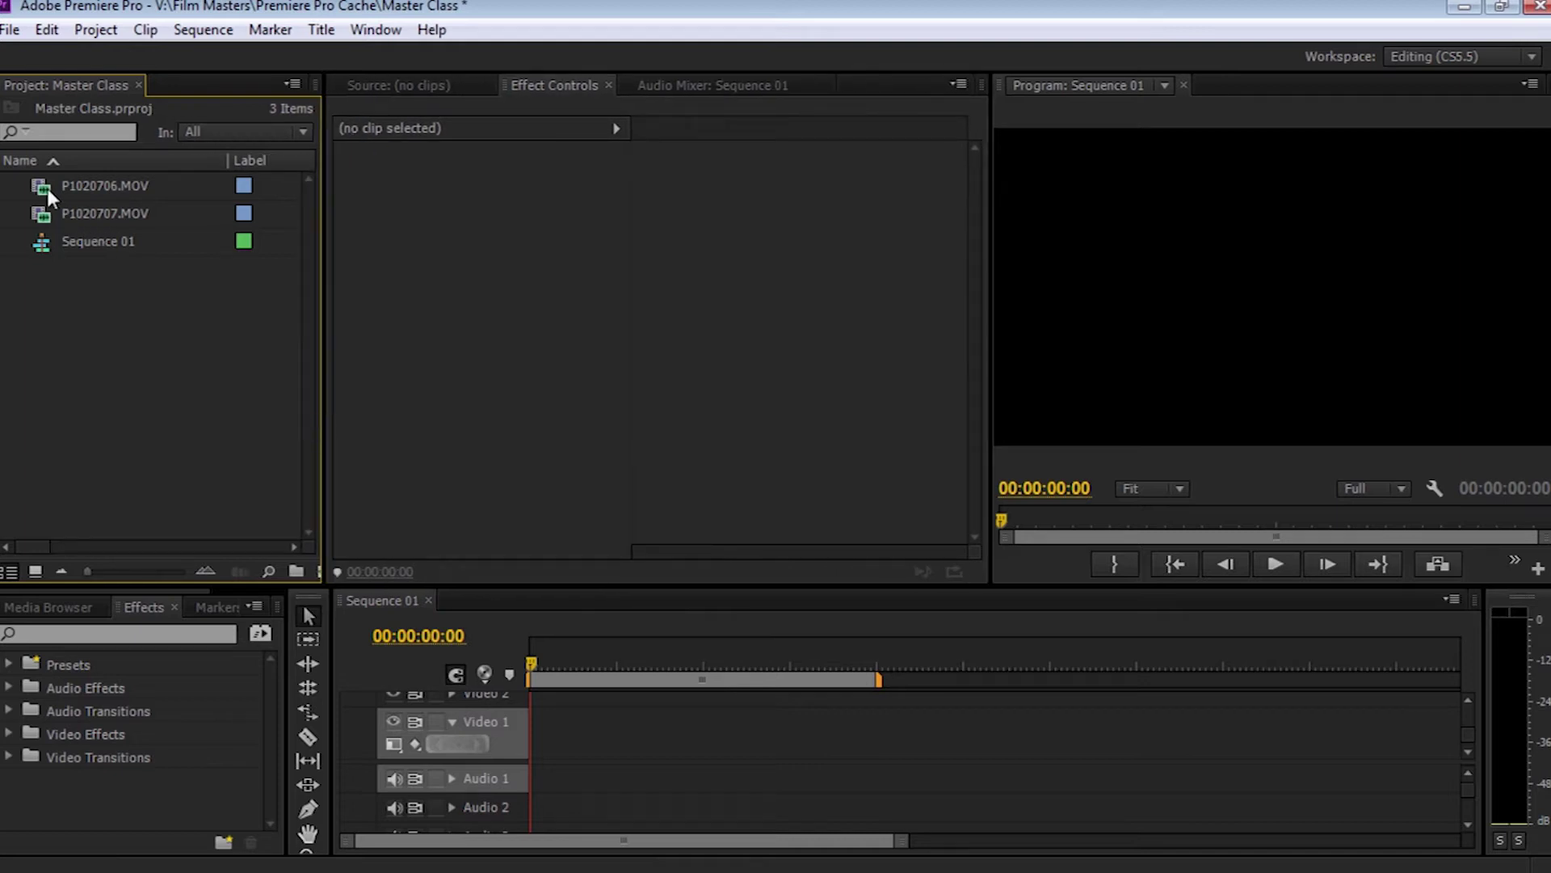
pyautogui.moveTo(37, 183)
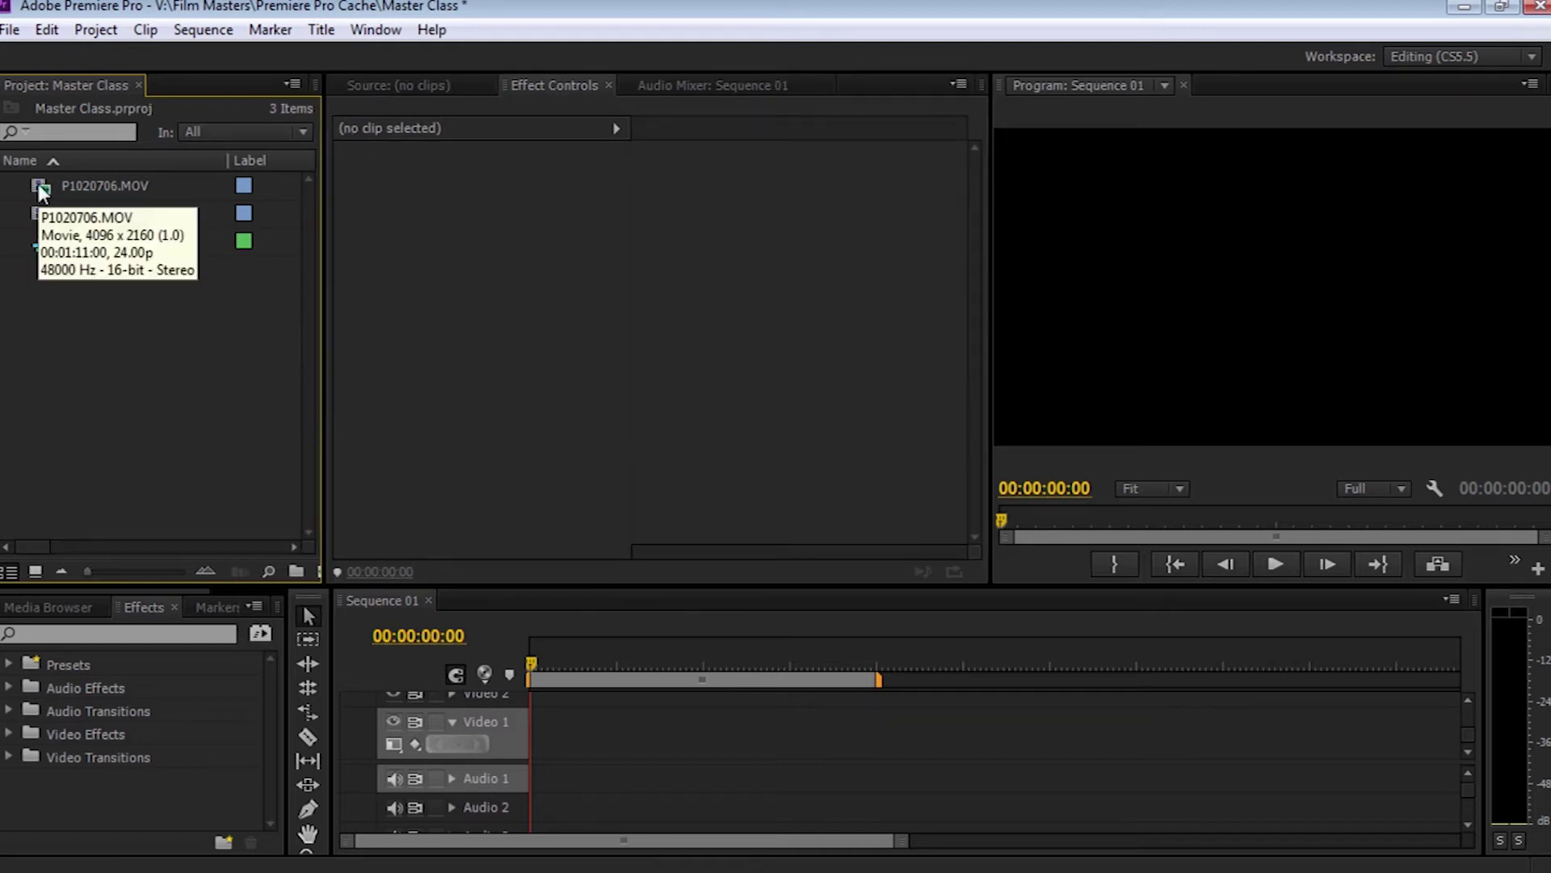
pyautogui.doubleClick(37, 183)
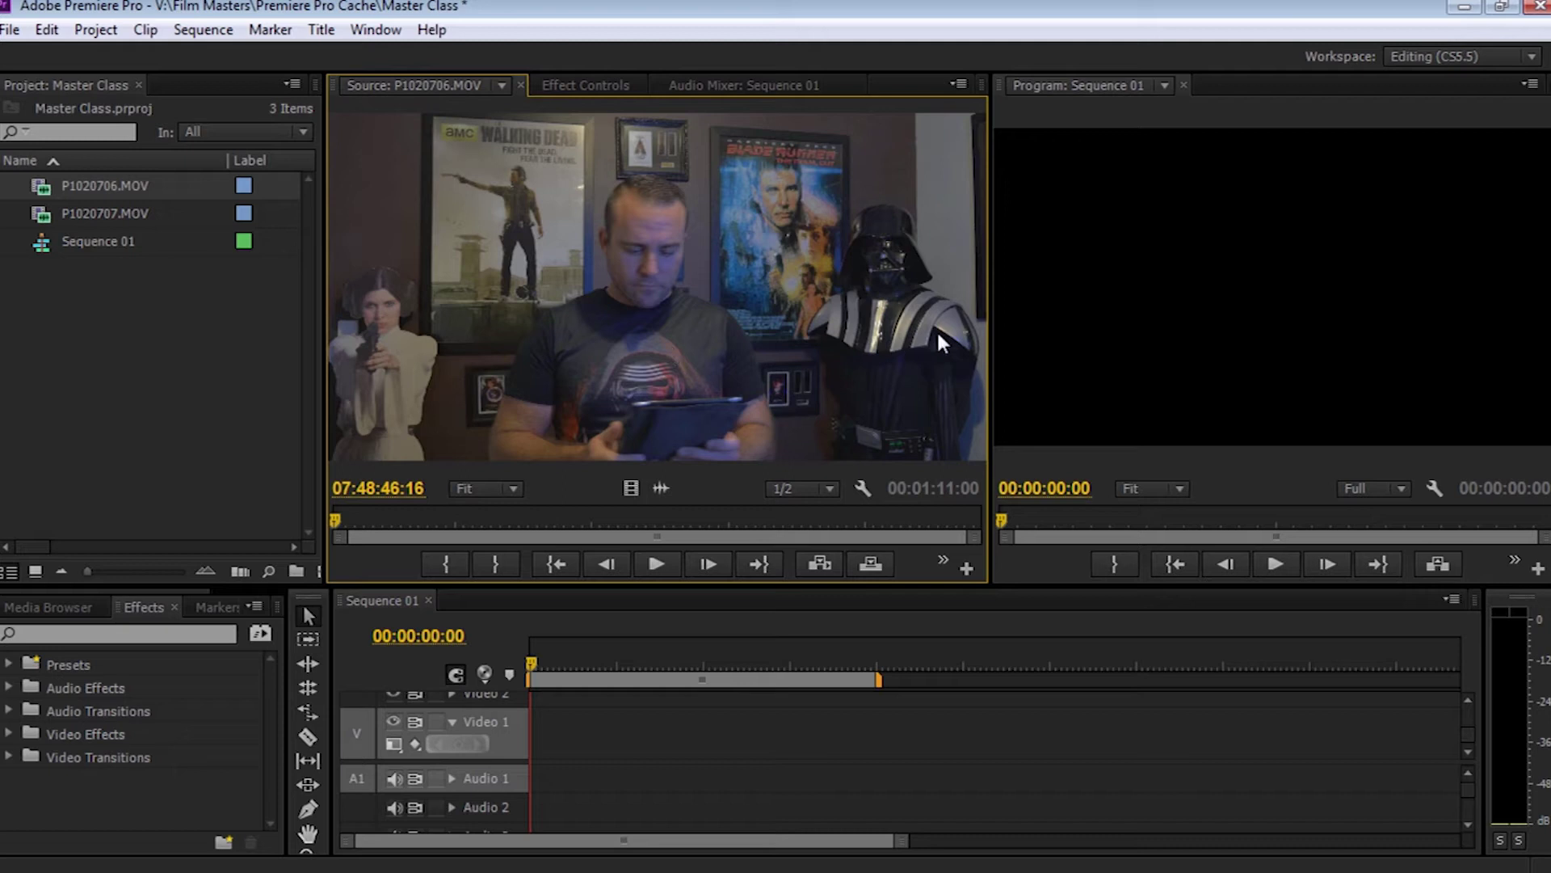
pyautogui.moveTo(989, 336); pyautogui.dragTo(1129, 346)
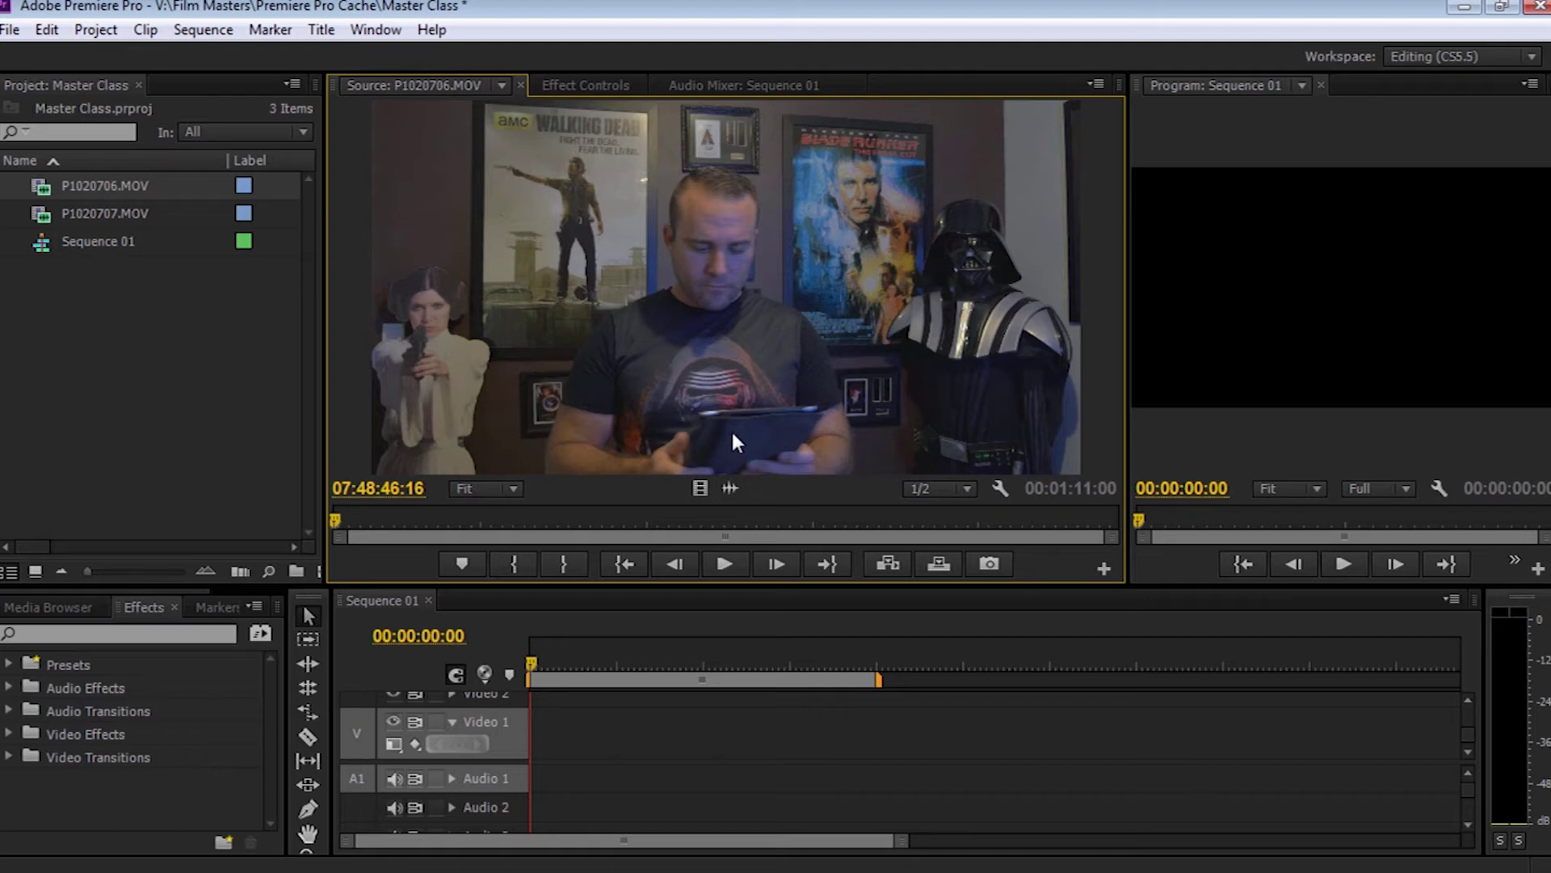
# Step: Scrub through P1020706.MOV, trying 1/8 and Full resolution before settling on 1/4
pyautogui.moveTo(336, 519); pyautogui.dragTo(577, 515)
pyautogui.click(964, 487)
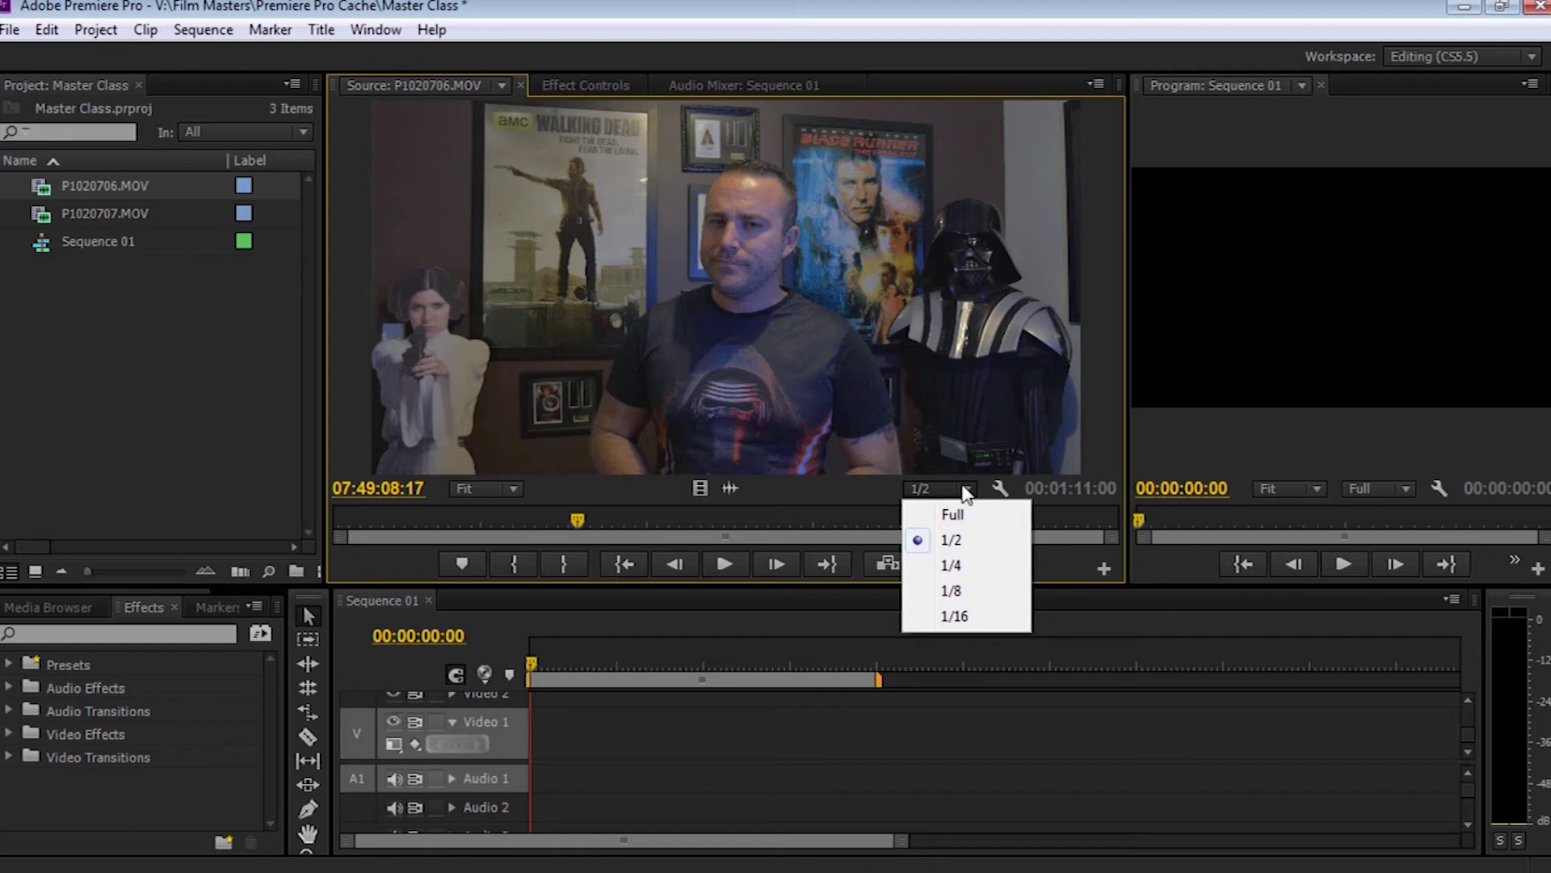
pyautogui.click(957, 590)
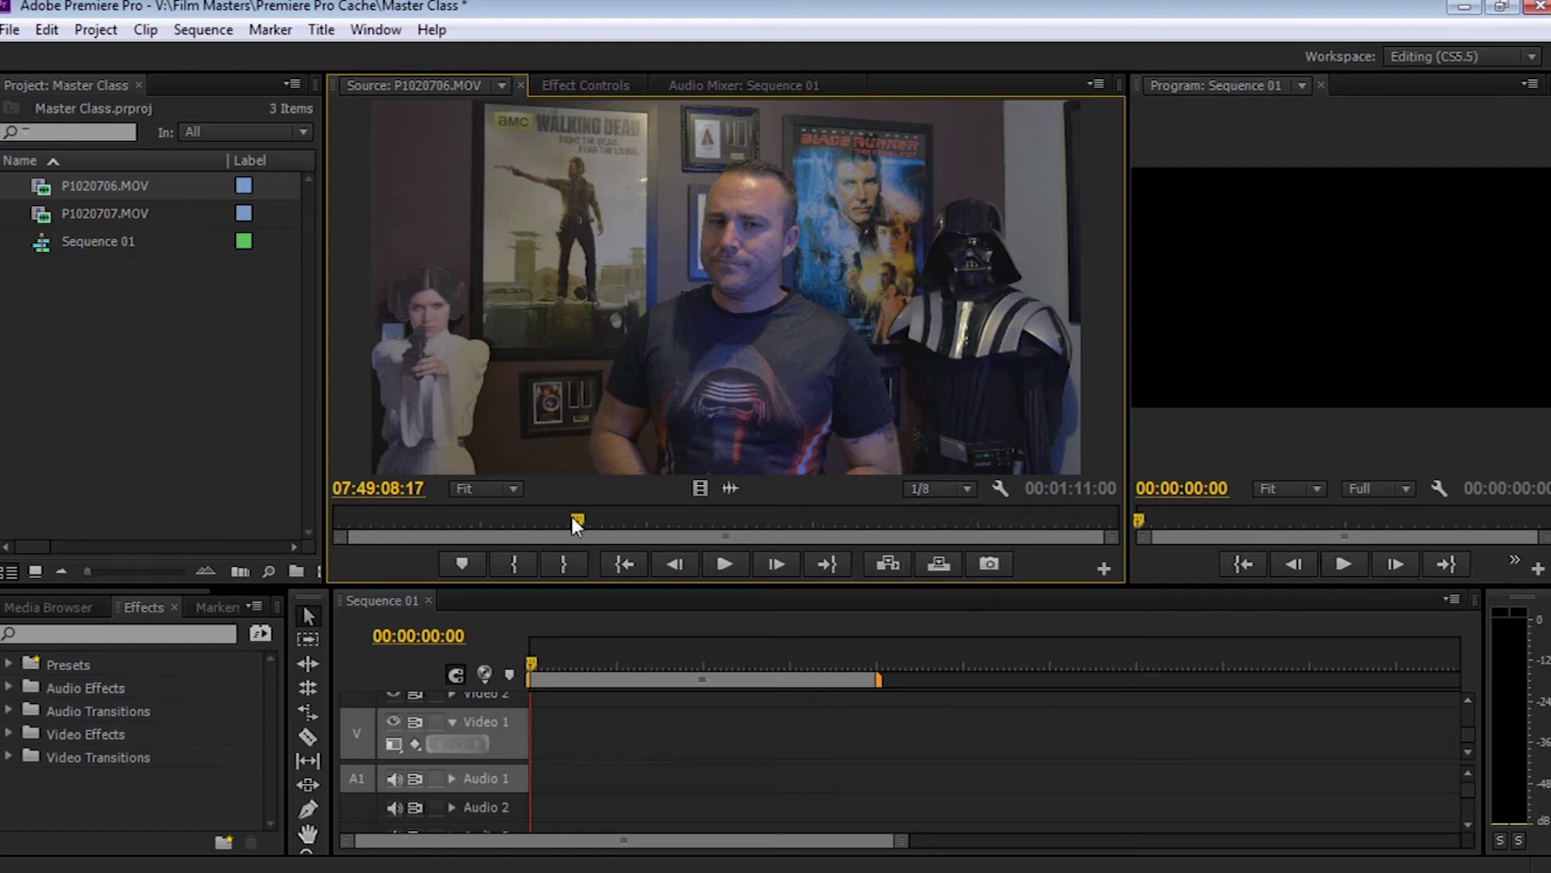
pyautogui.moveTo(572, 517); pyautogui.dragTo(611, 510)
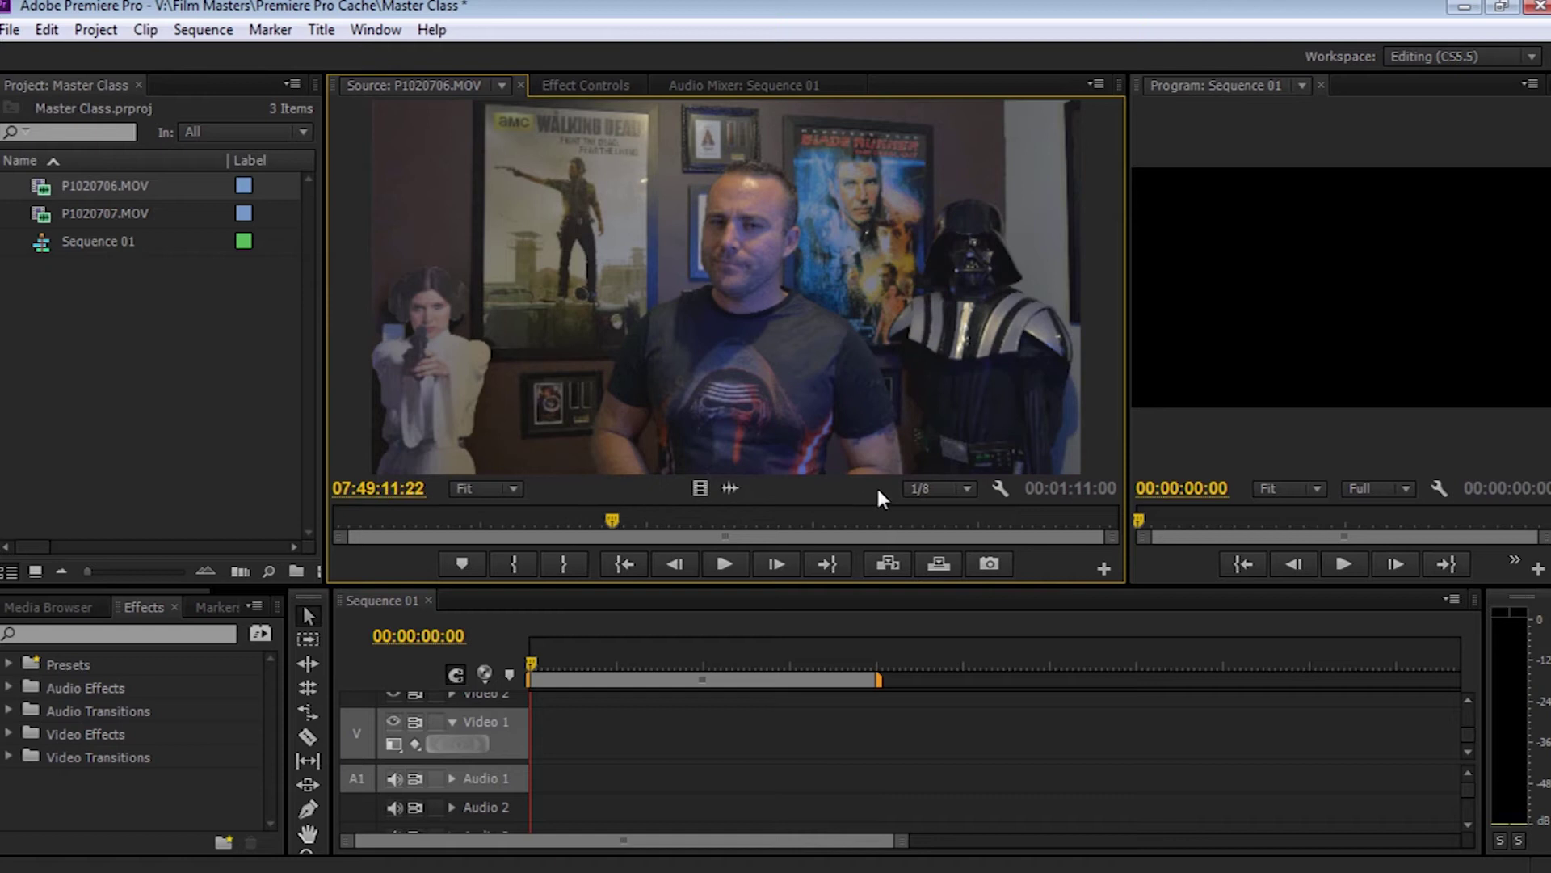
pyautogui.click(938, 488)
pyautogui.click(947, 511)
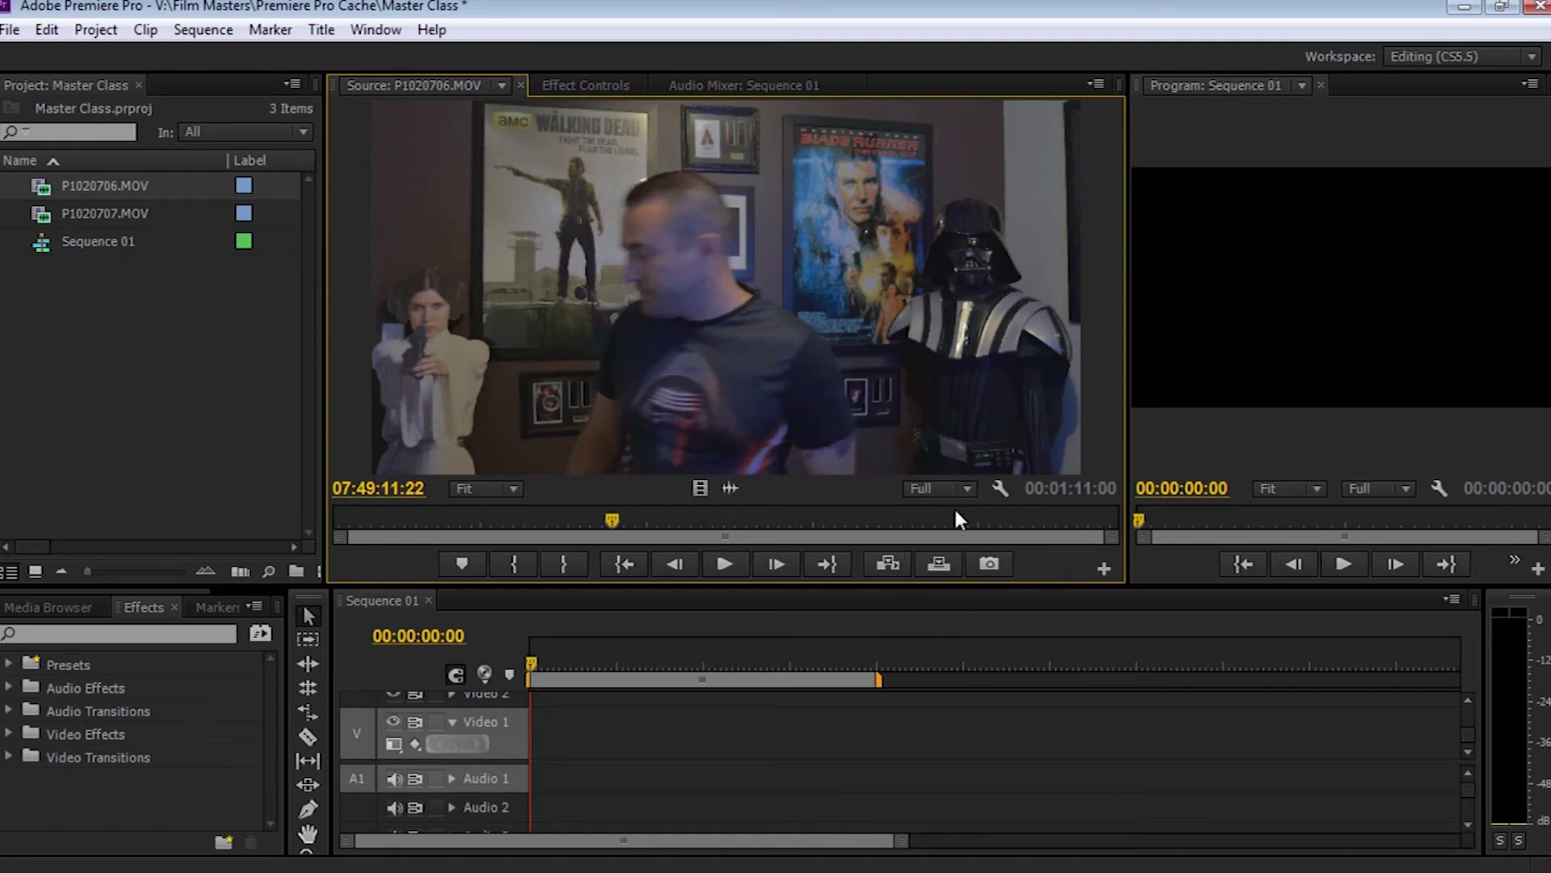
pyautogui.moveTo(608, 518); pyautogui.dragTo(654, 520)
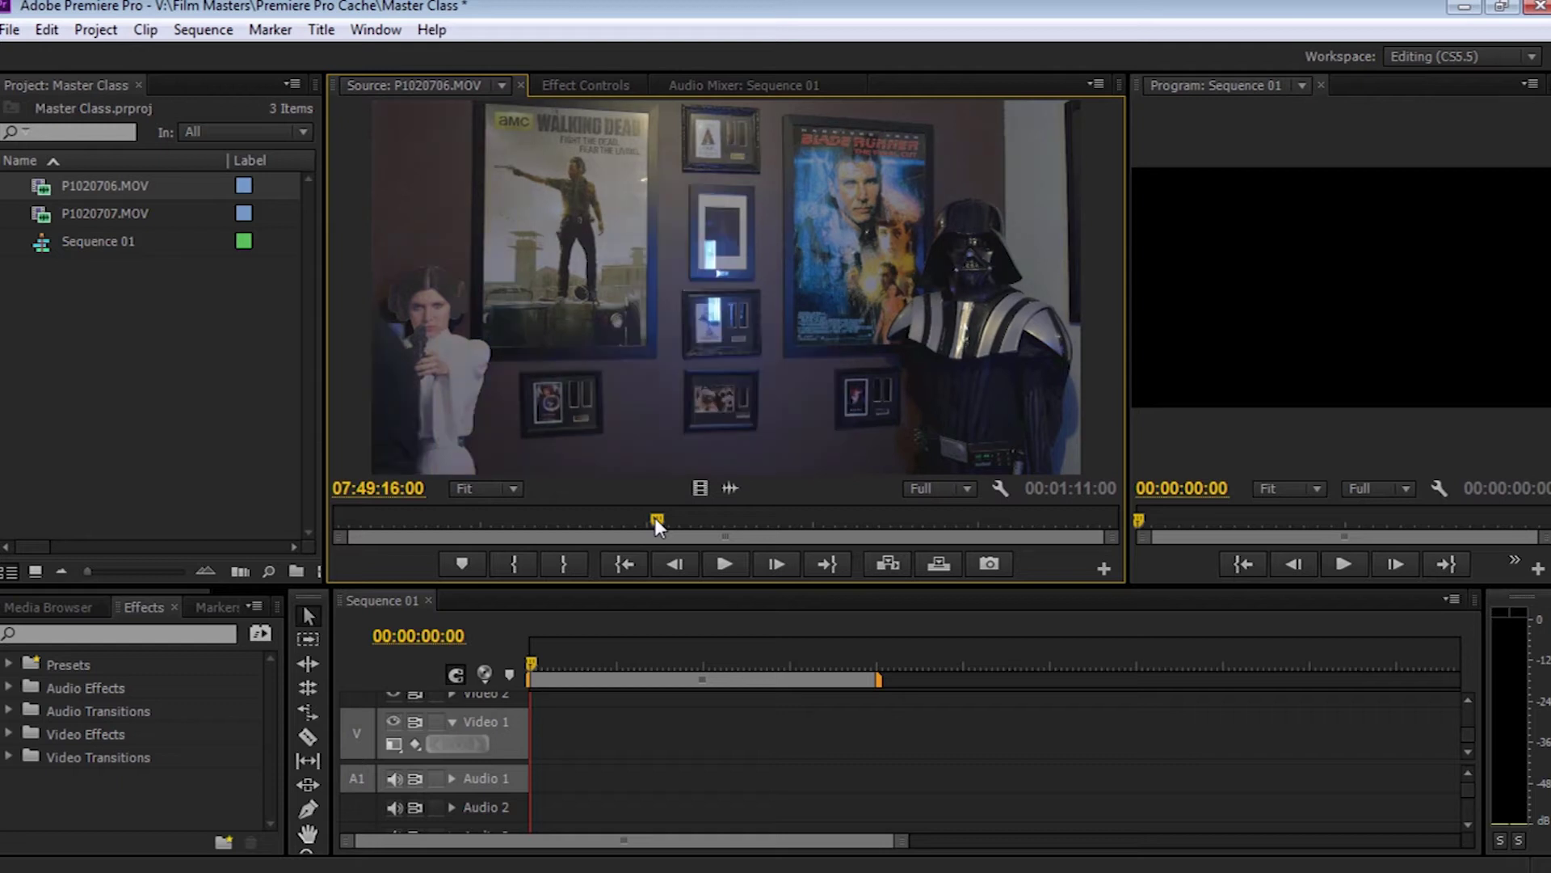
pyautogui.click(961, 492)
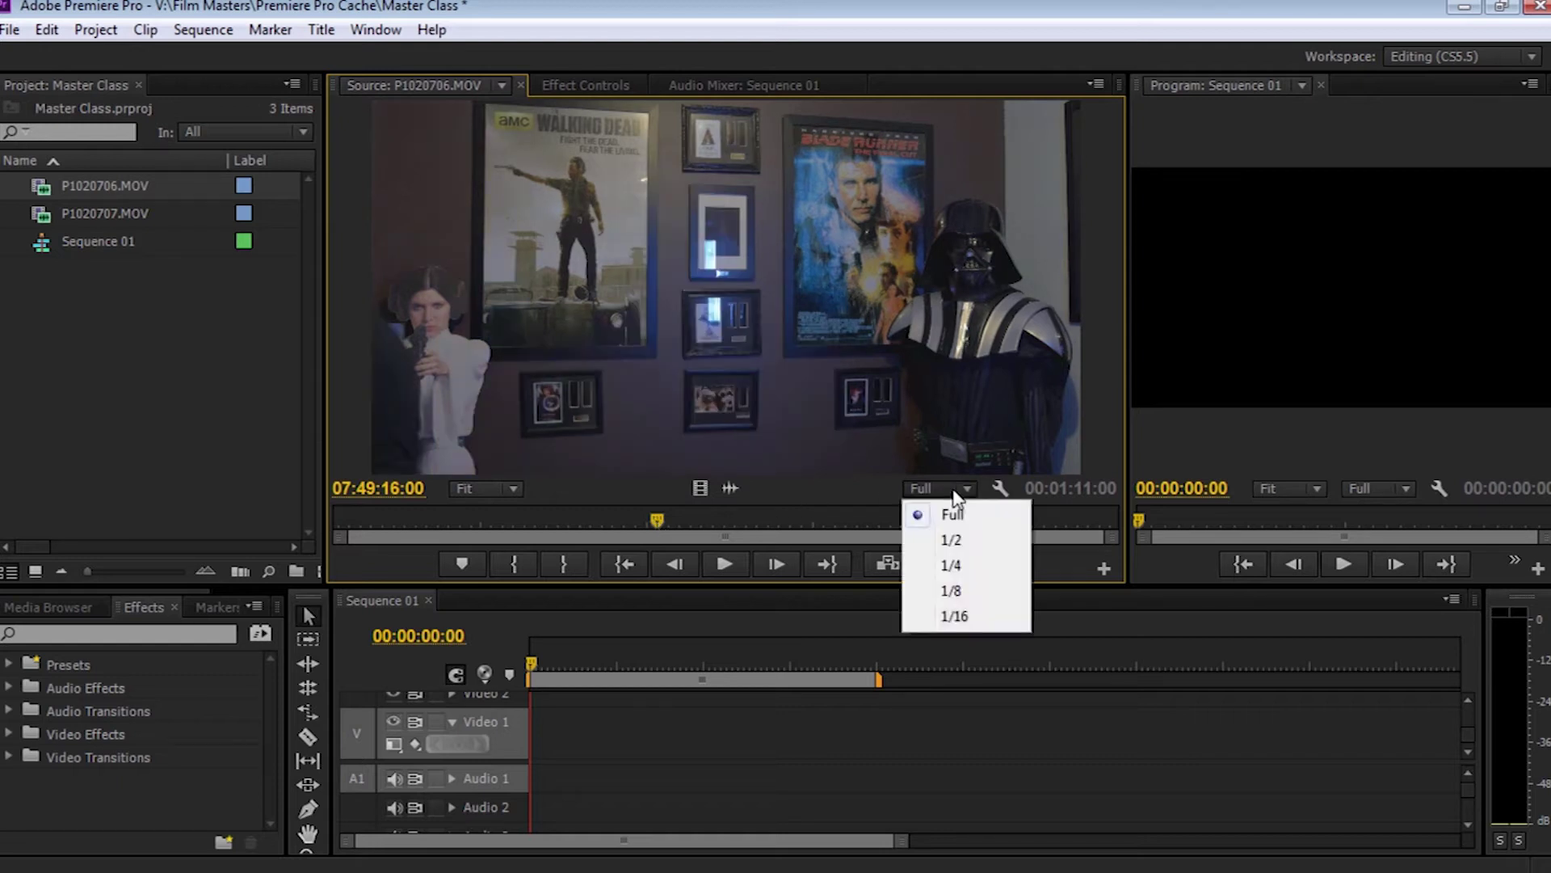
pyautogui.click(955, 561)
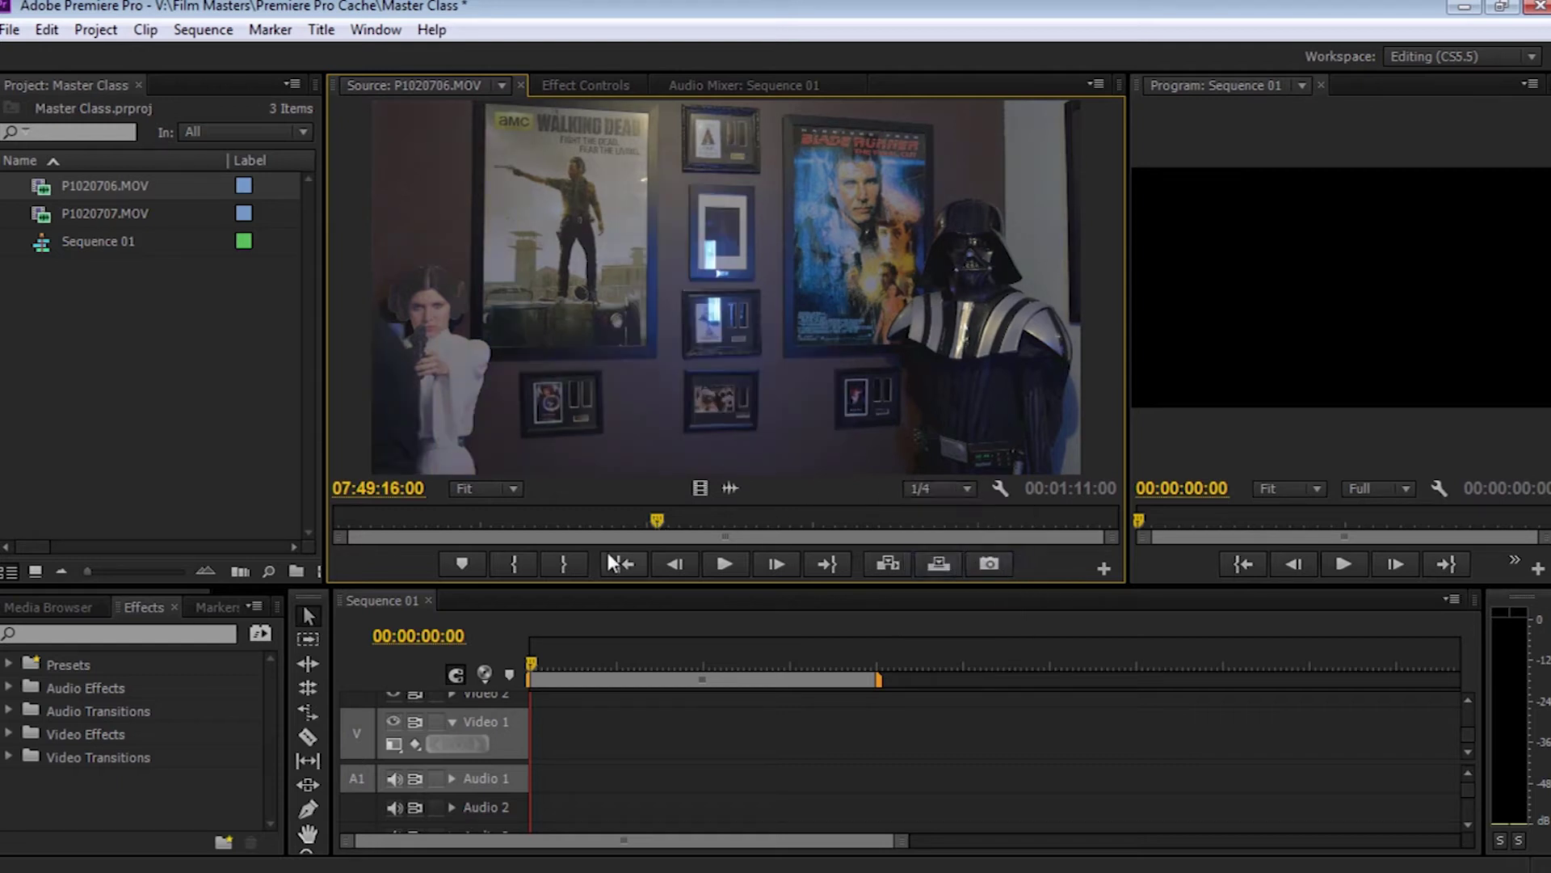
pyautogui.moveTo(656, 517); pyautogui.dragTo(654, 517)
# Step: Play the clip and park on the exact frame where the take begins
pyautogui.press('space')
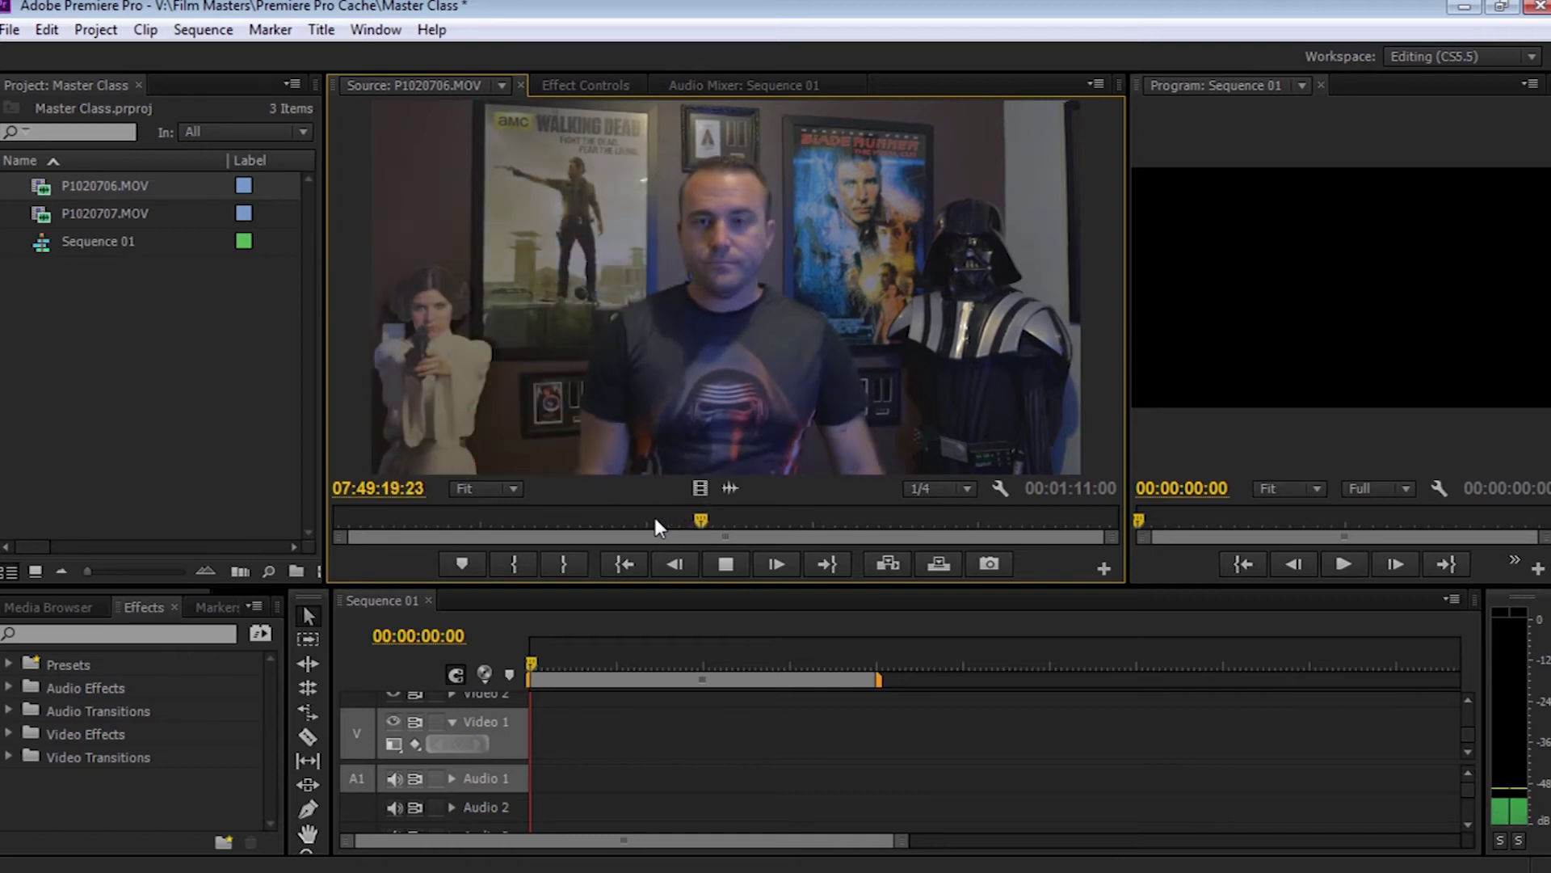
pyautogui.press('space')
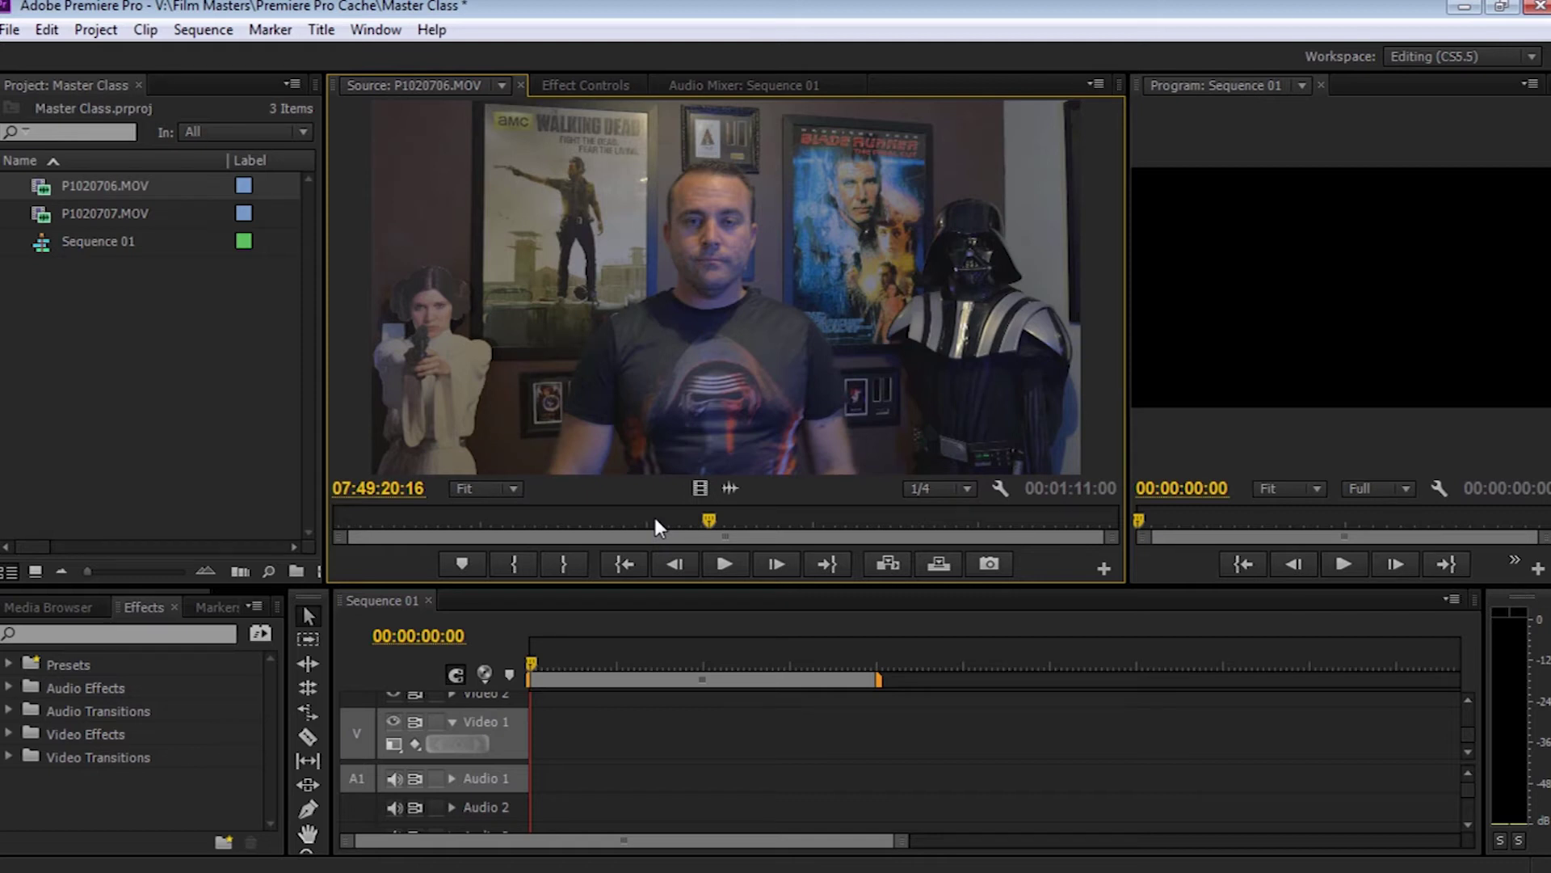
pyautogui.press('space')
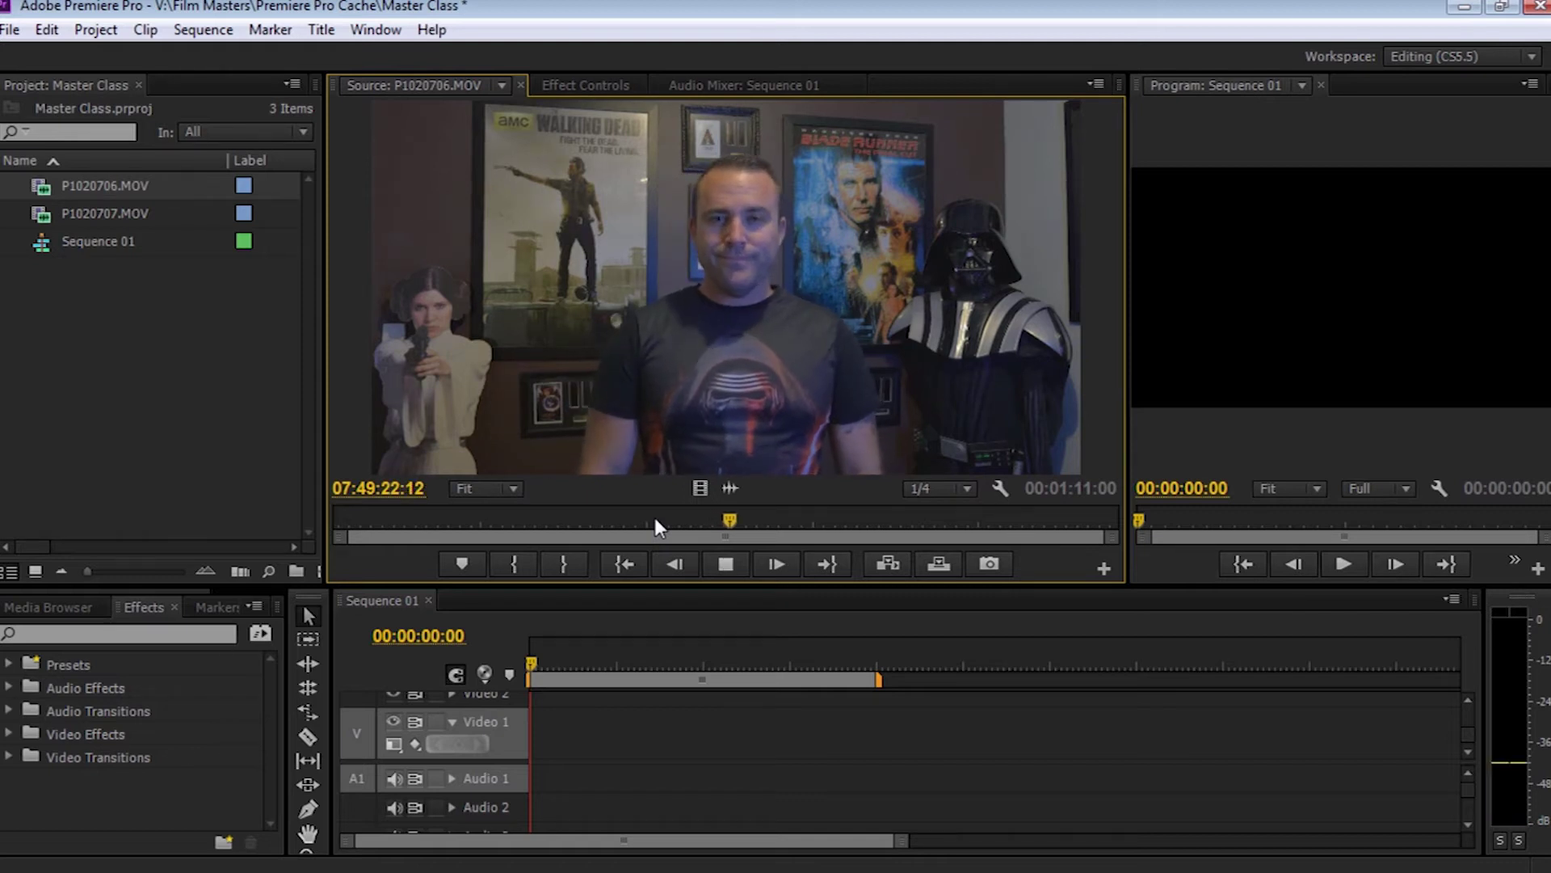
pyautogui.press('space')
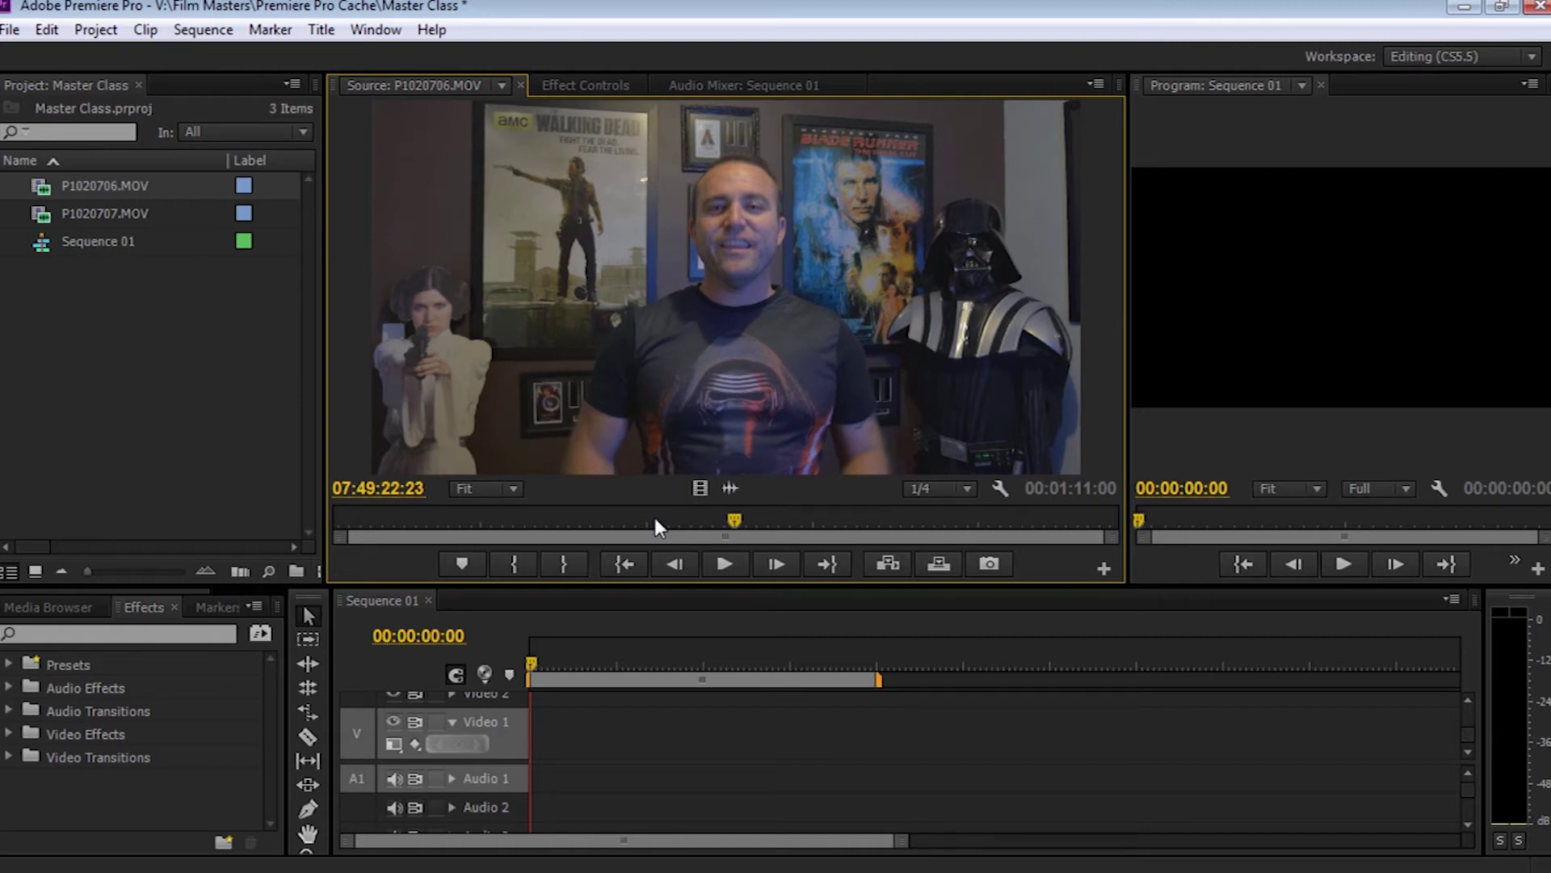
pyautogui.press('Left')
pyautogui.press('Left')
pyautogui.press('Left')
pyautogui.press('Left')
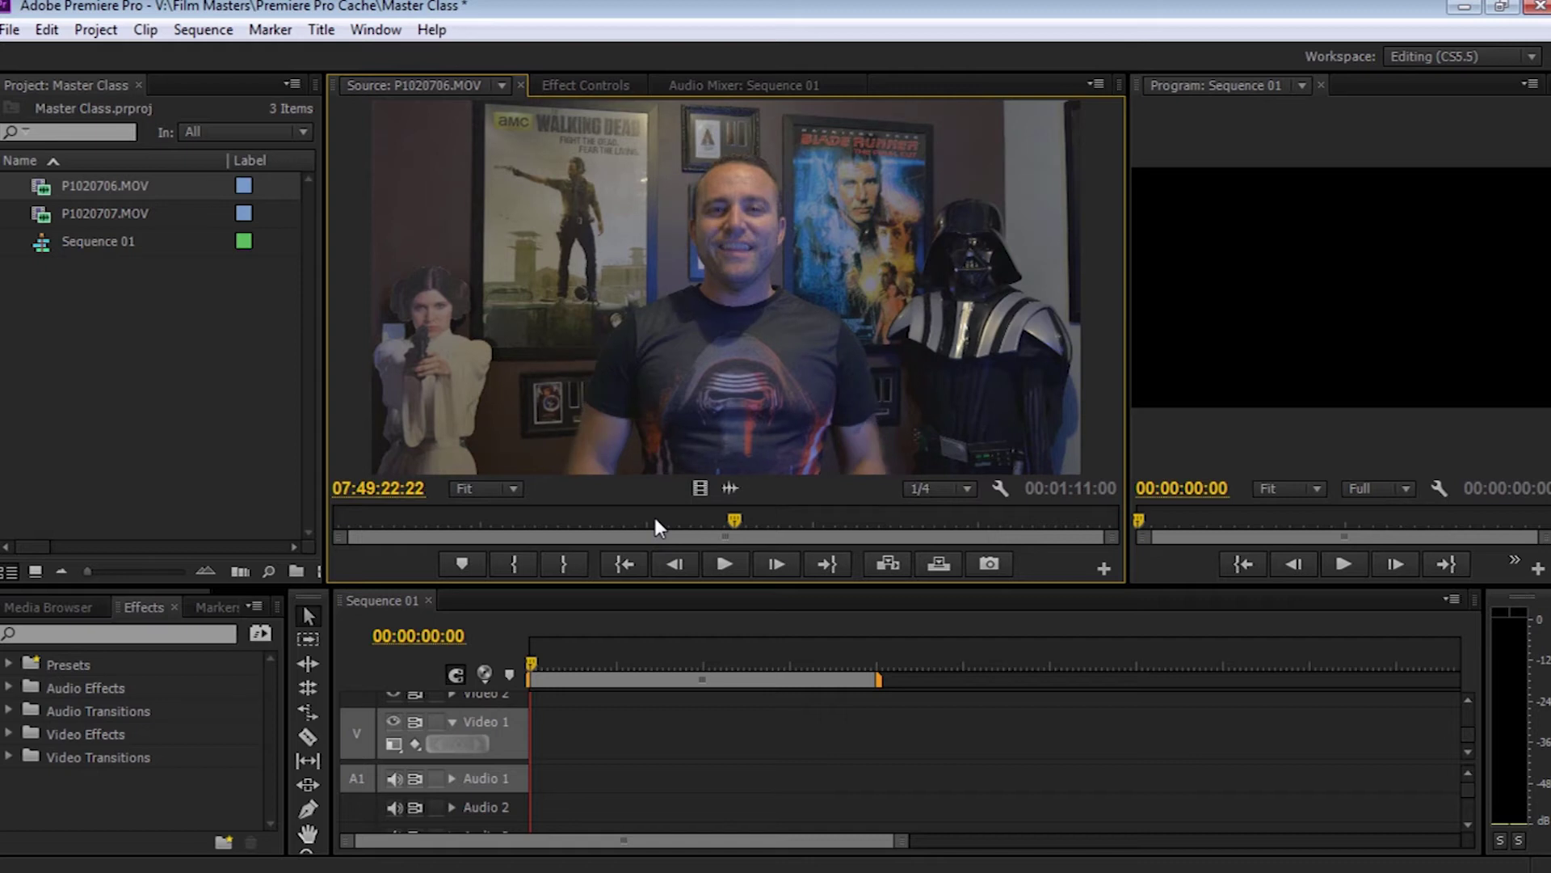
pyautogui.press('Left')
pyautogui.press('Left')
pyautogui.press('Left')
pyautogui.press('Left')
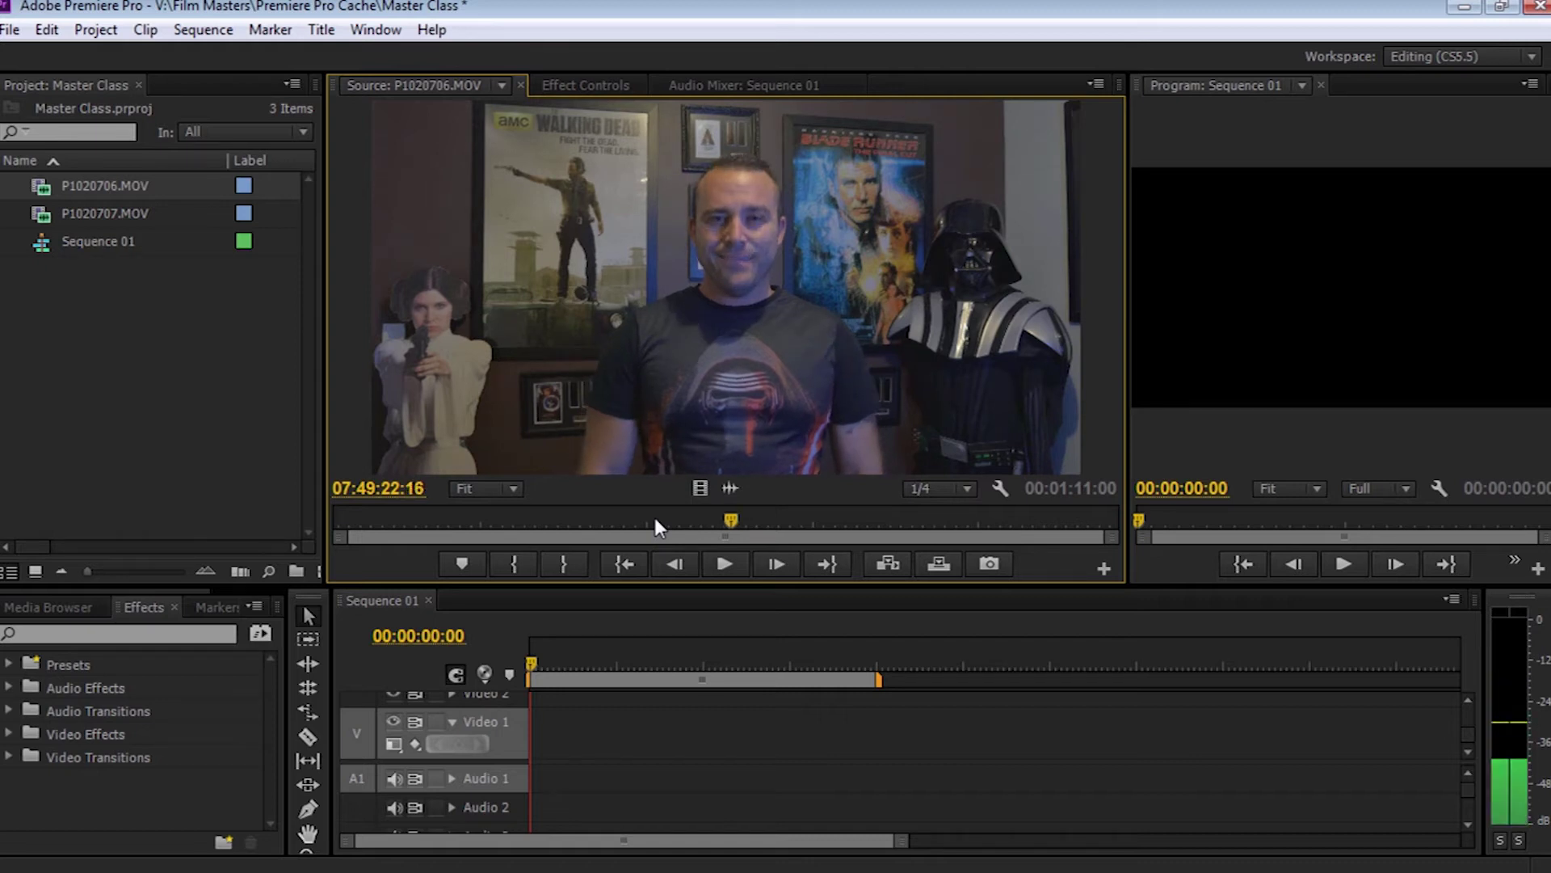
# Step: Set an In point at 07:49:22:15 and drag the clip onto Video 1 of Sequence 01
pyautogui.click(517, 559)
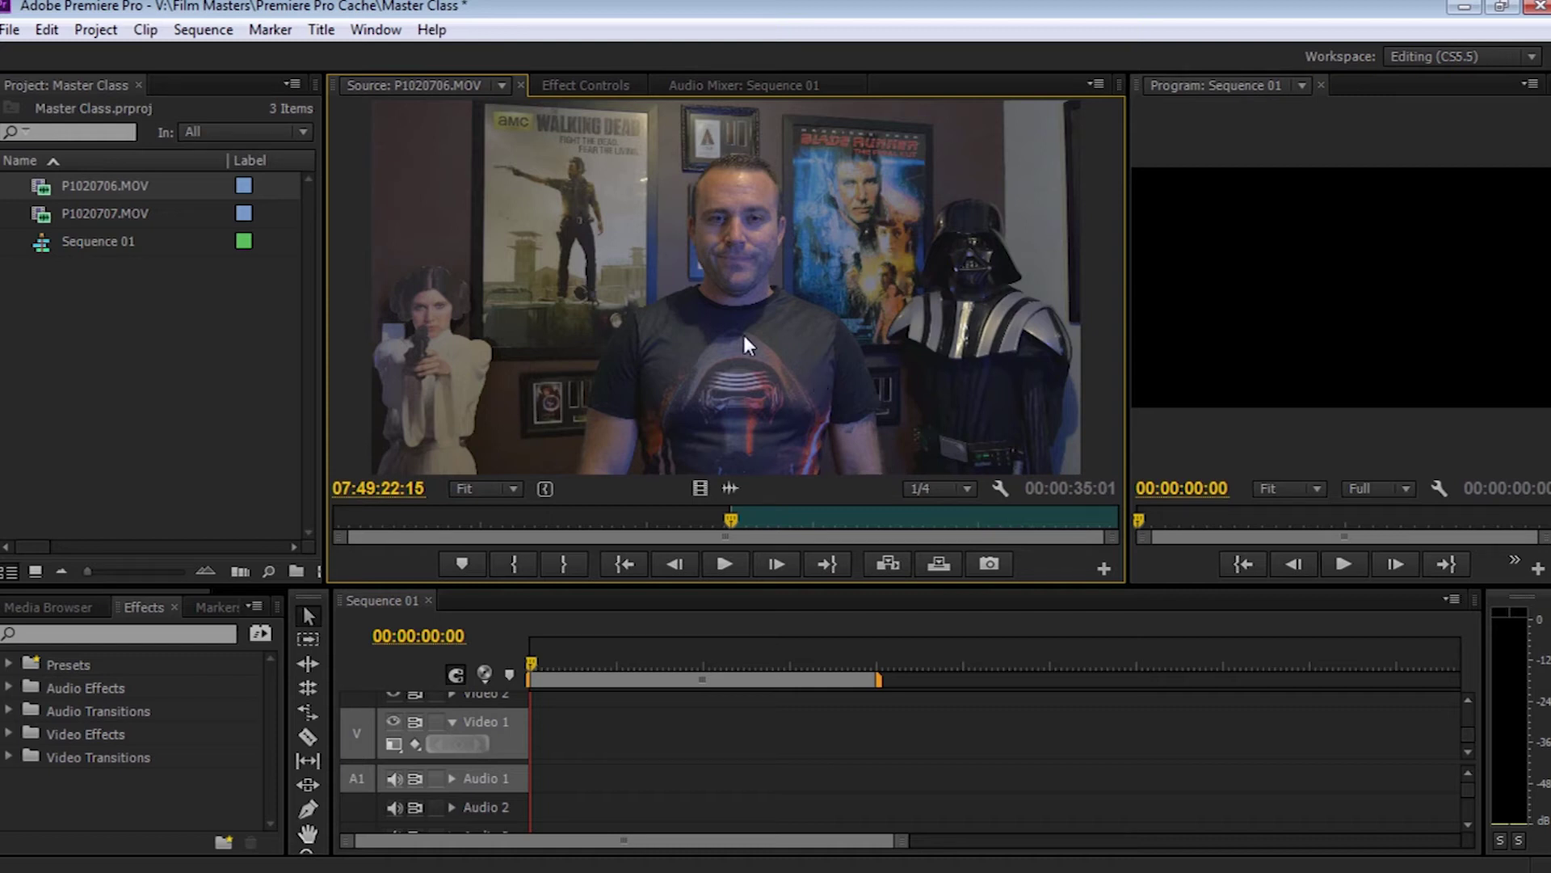
pyautogui.moveTo(743, 335); pyautogui.dragTo(536, 738)
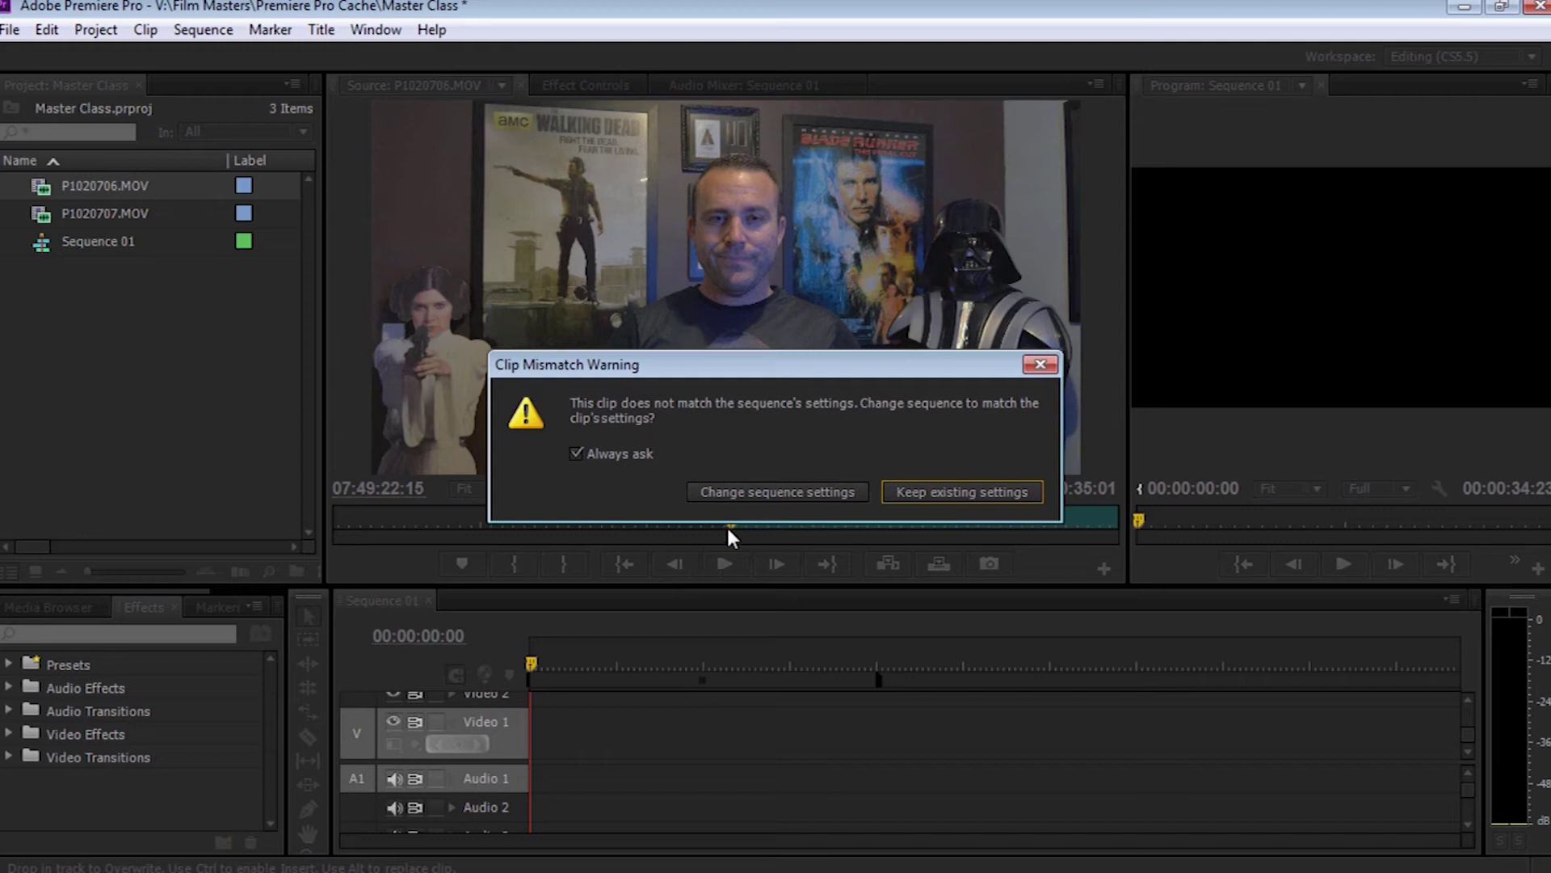
# Step: Keep the existing sequence settings and enlarge the Program monitor
pyautogui.click(933, 493)
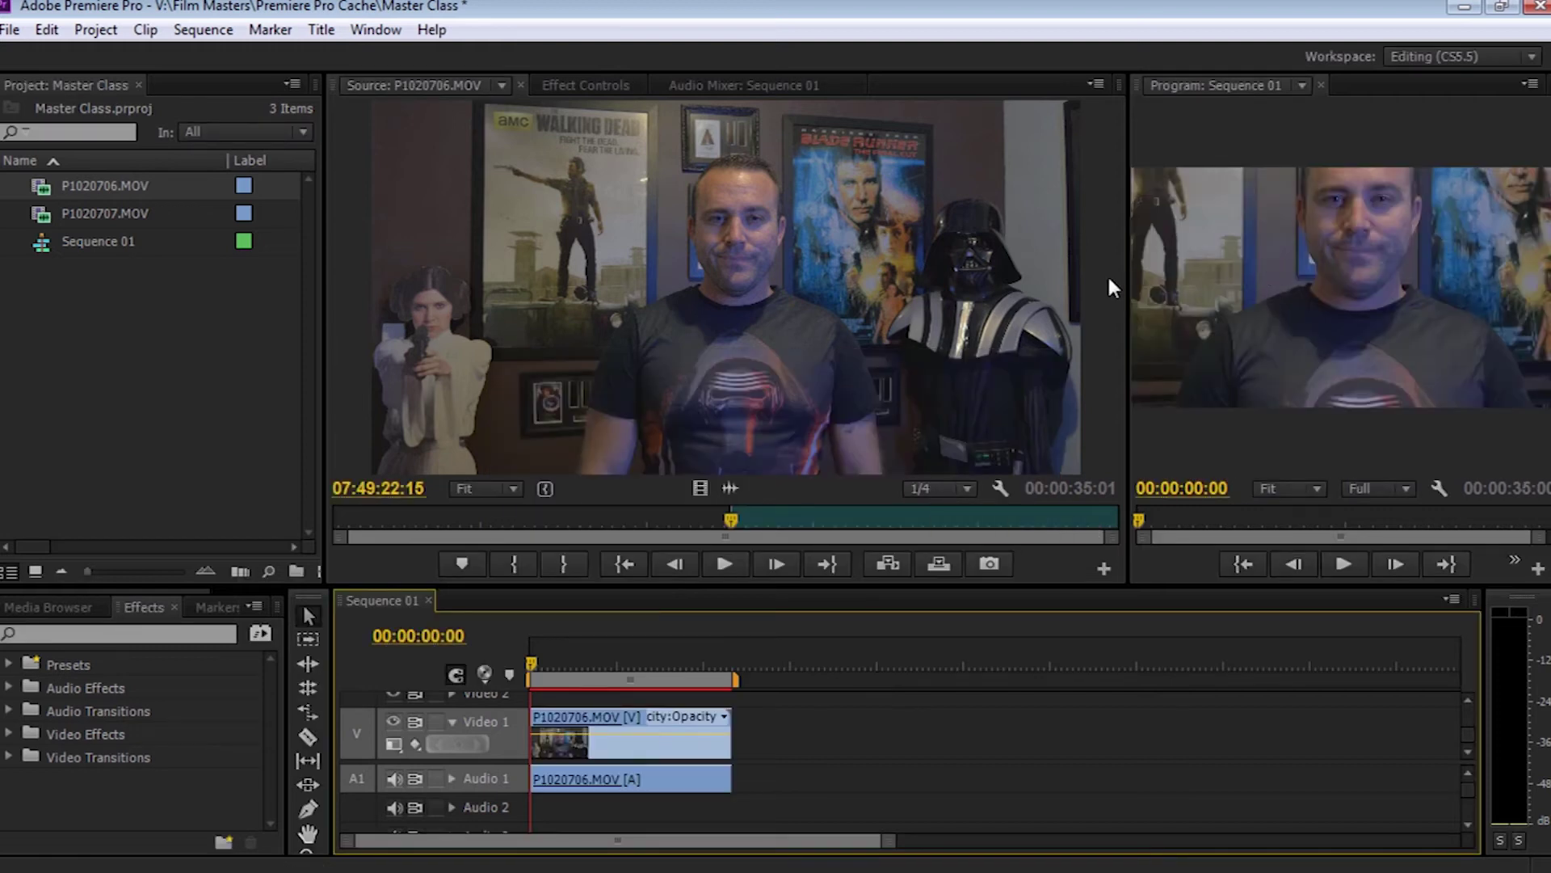
pyautogui.moveTo(1129, 277); pyautogui.dragTo(907, 299)
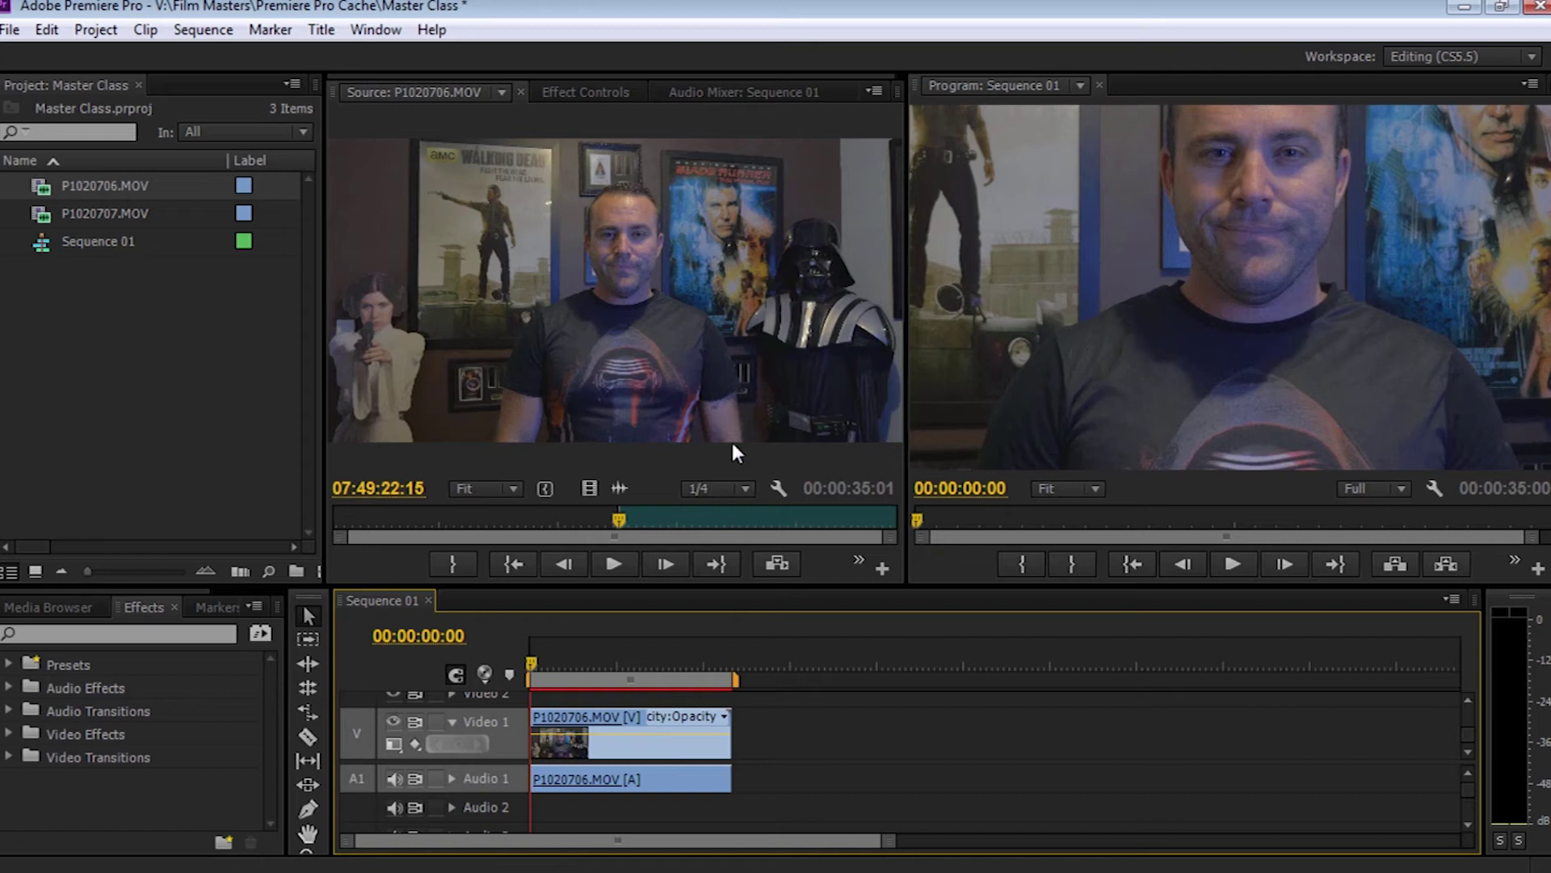
pyautogui.click(709, 300)
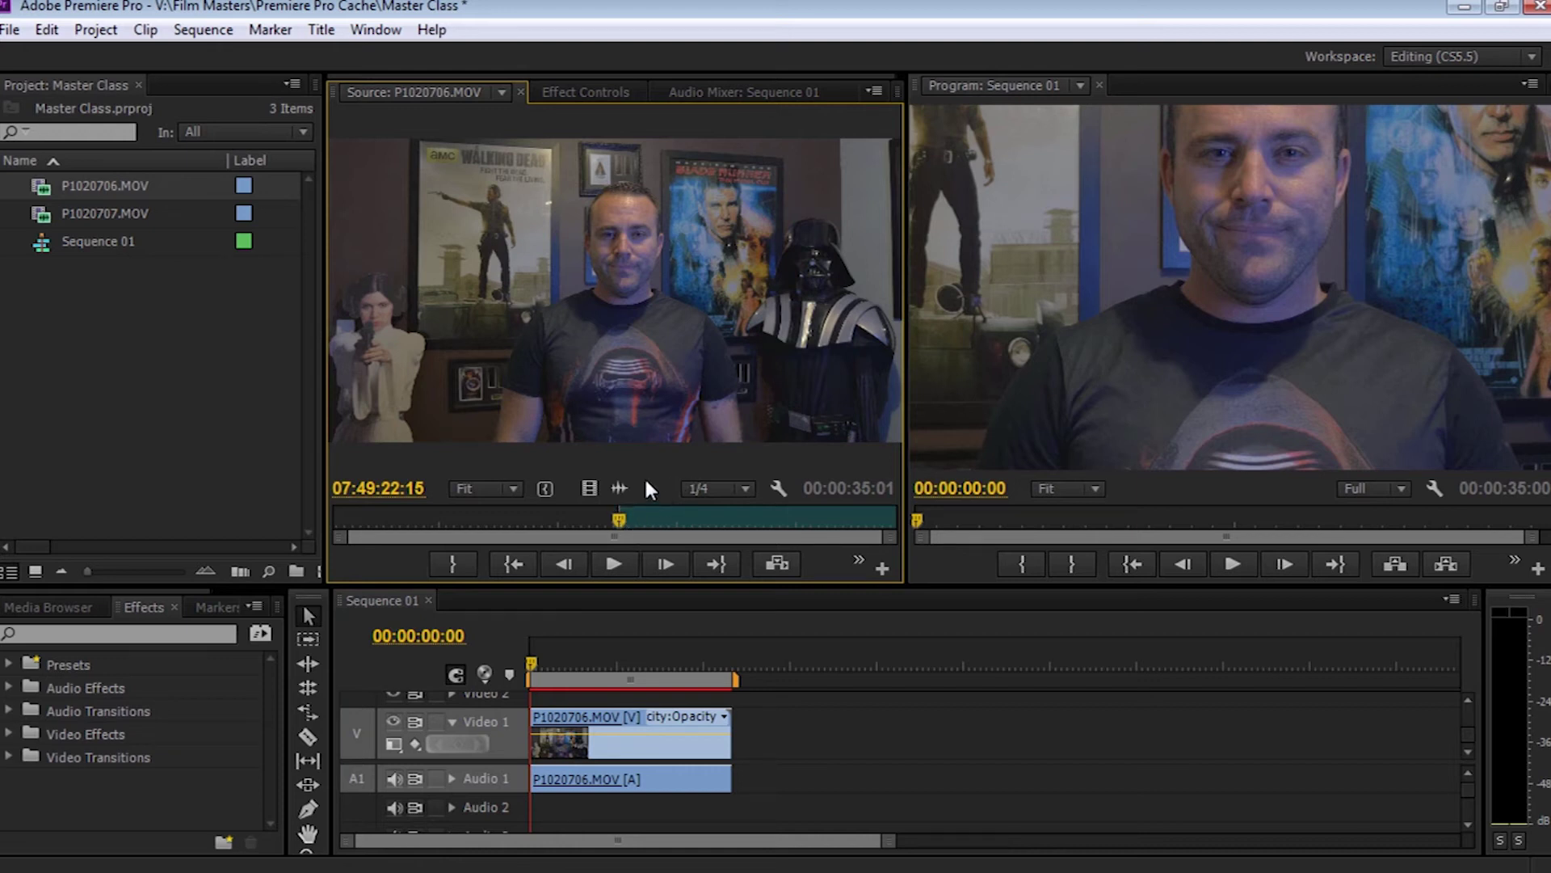
# Step: Mark an Out point leaving 00:00:07:03, then delete the earlier P1020706 clip from Sequence 01
pyautogui.press('space')
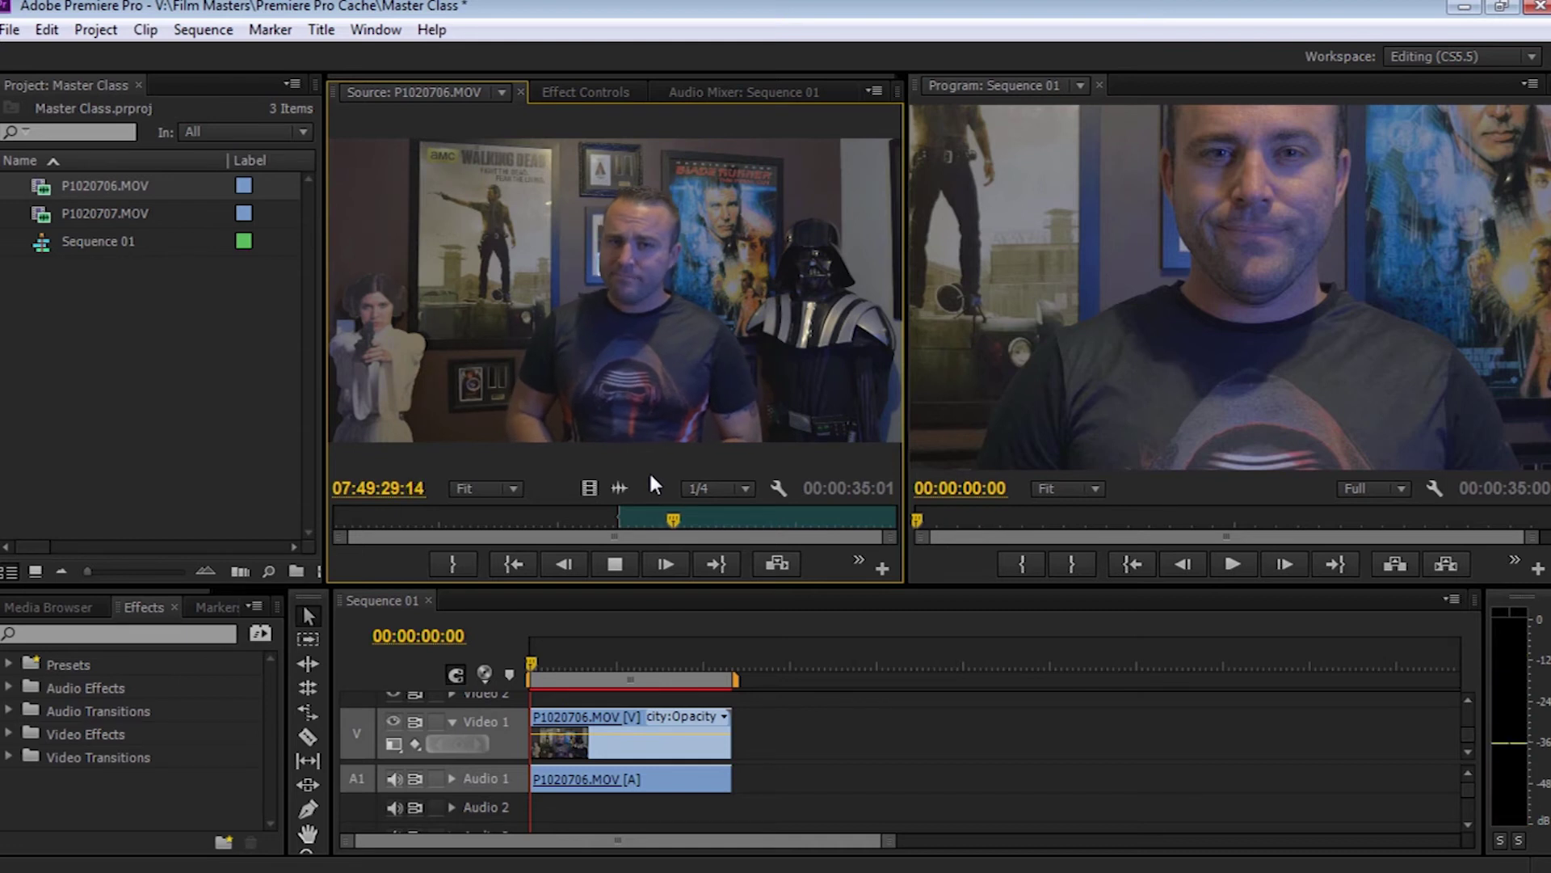
pyautogui.press('space')
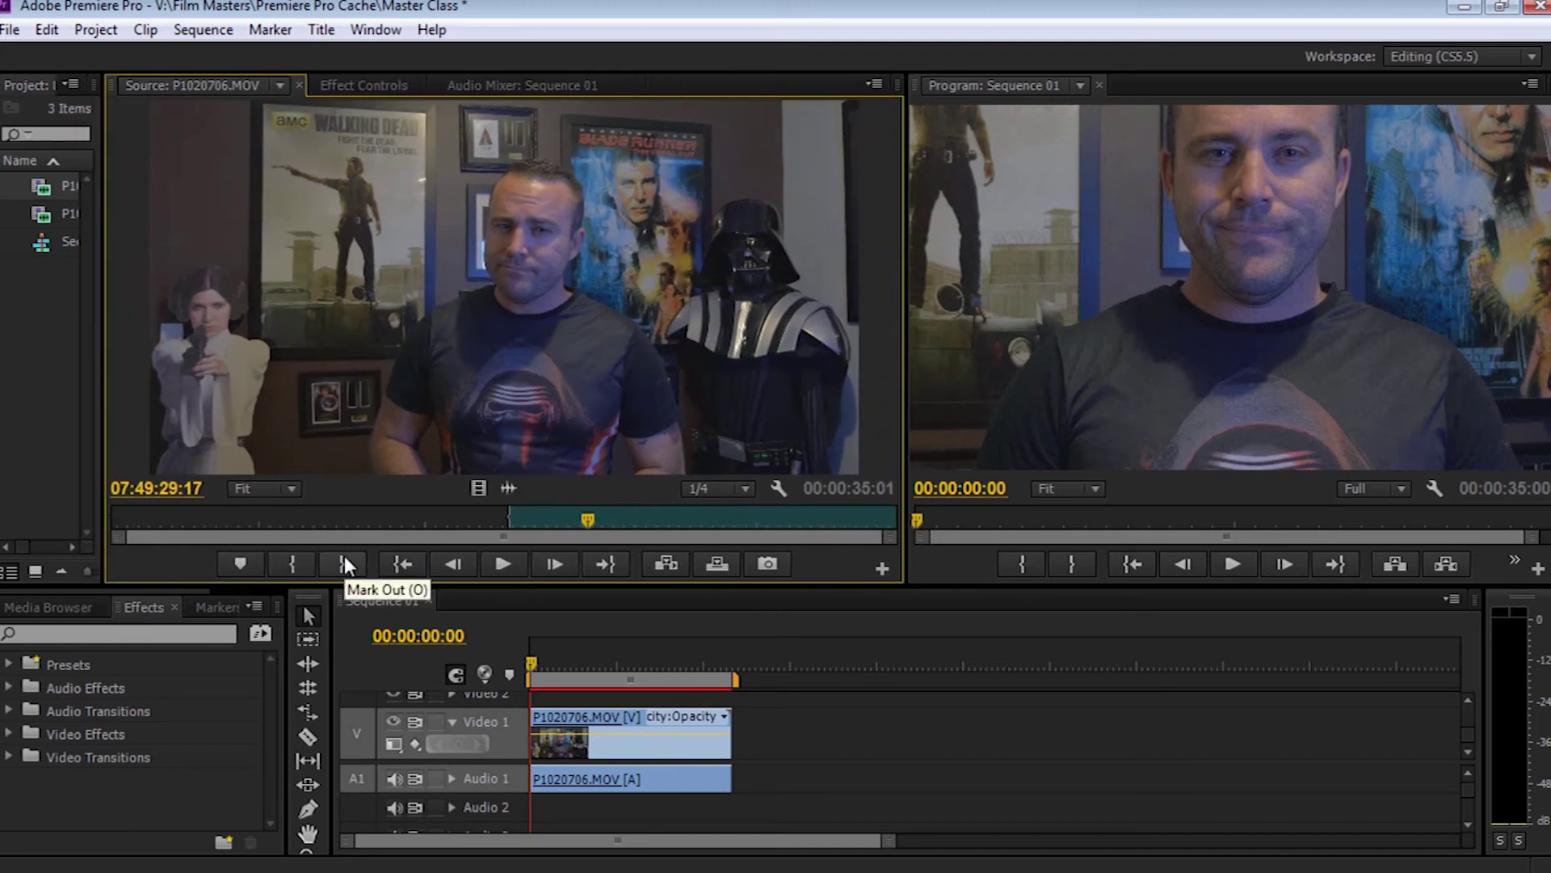
pyautogui.click(344, 560)
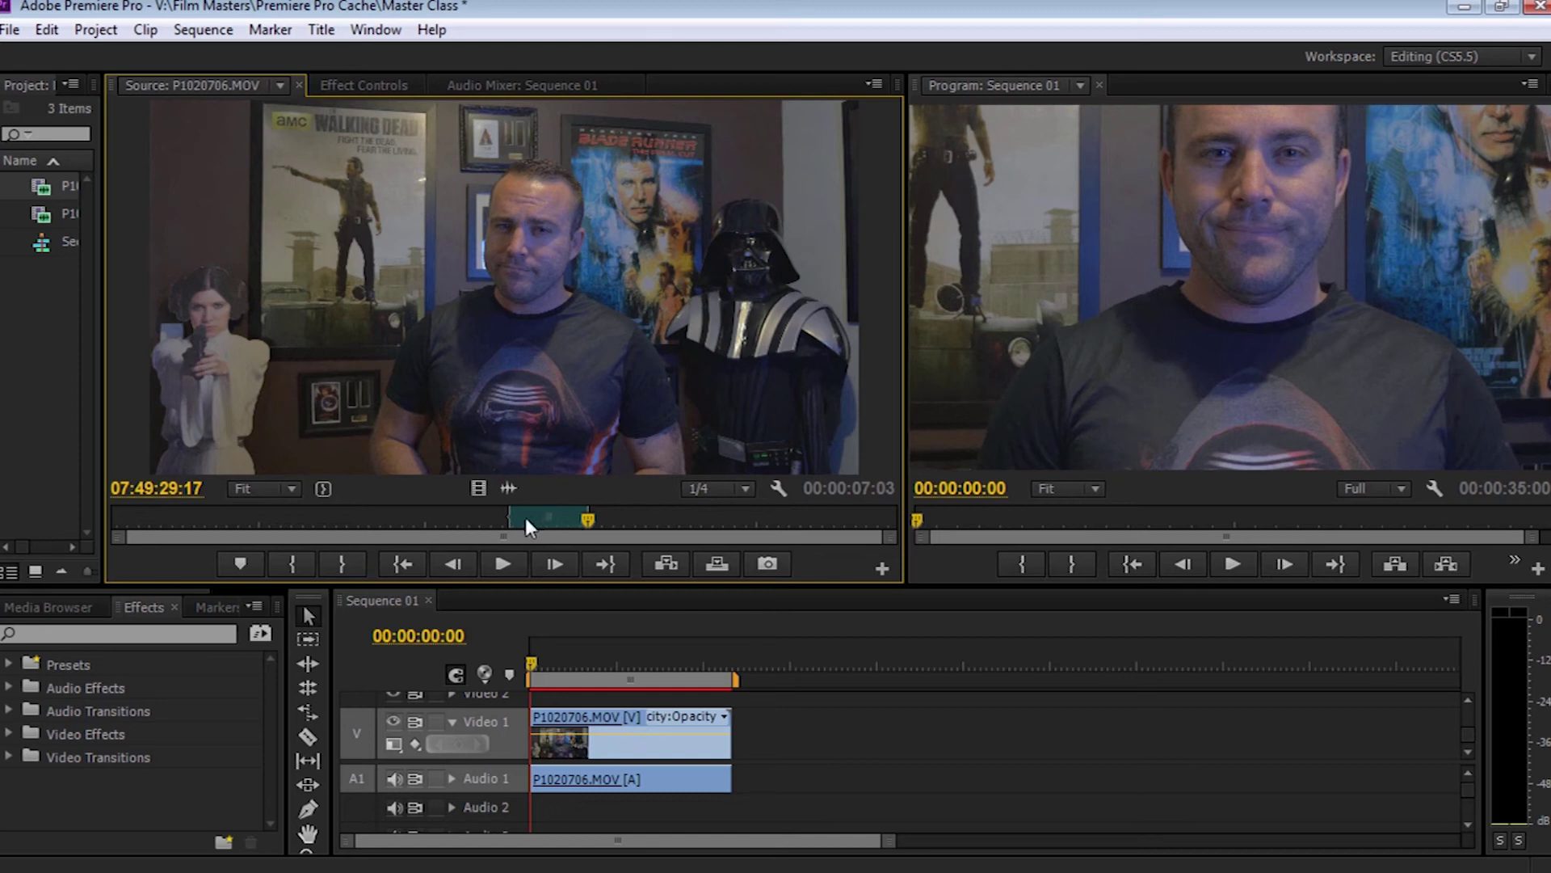
pyautogui.click(607, 717)
pyautogui.press('Delete')
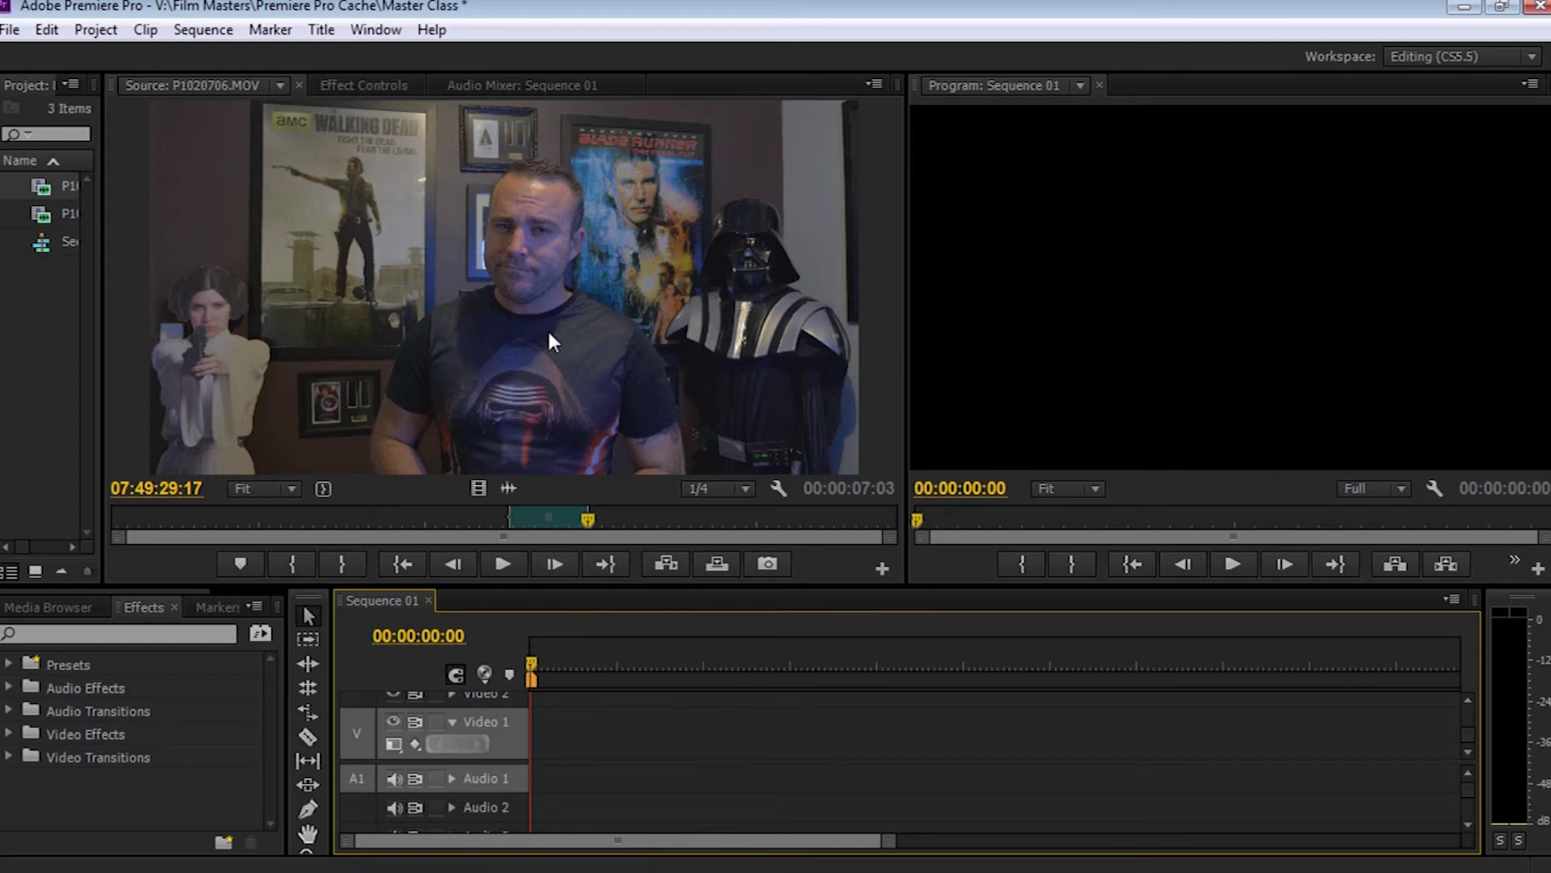
# Step: Place the trimmed video at the start of Video 1 and its audio after it on Audio 1
pyautogui.moveTo(549, 333); pyautogui.dragTo(507, 256)
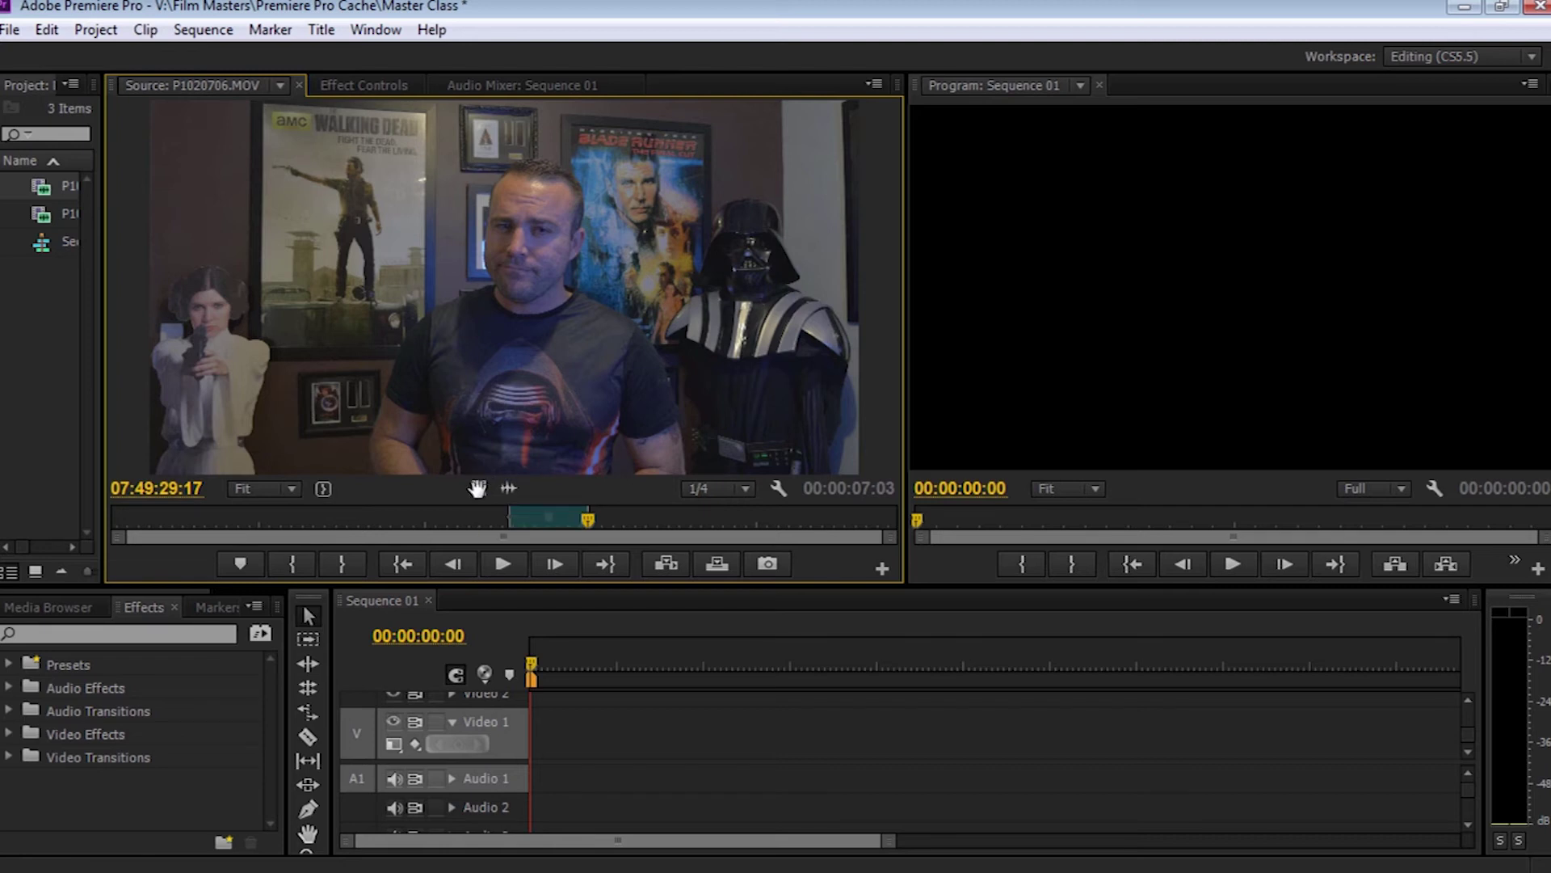
pyautogui.moveTo(476, 488); pyautogui.dragTo(540, 751)
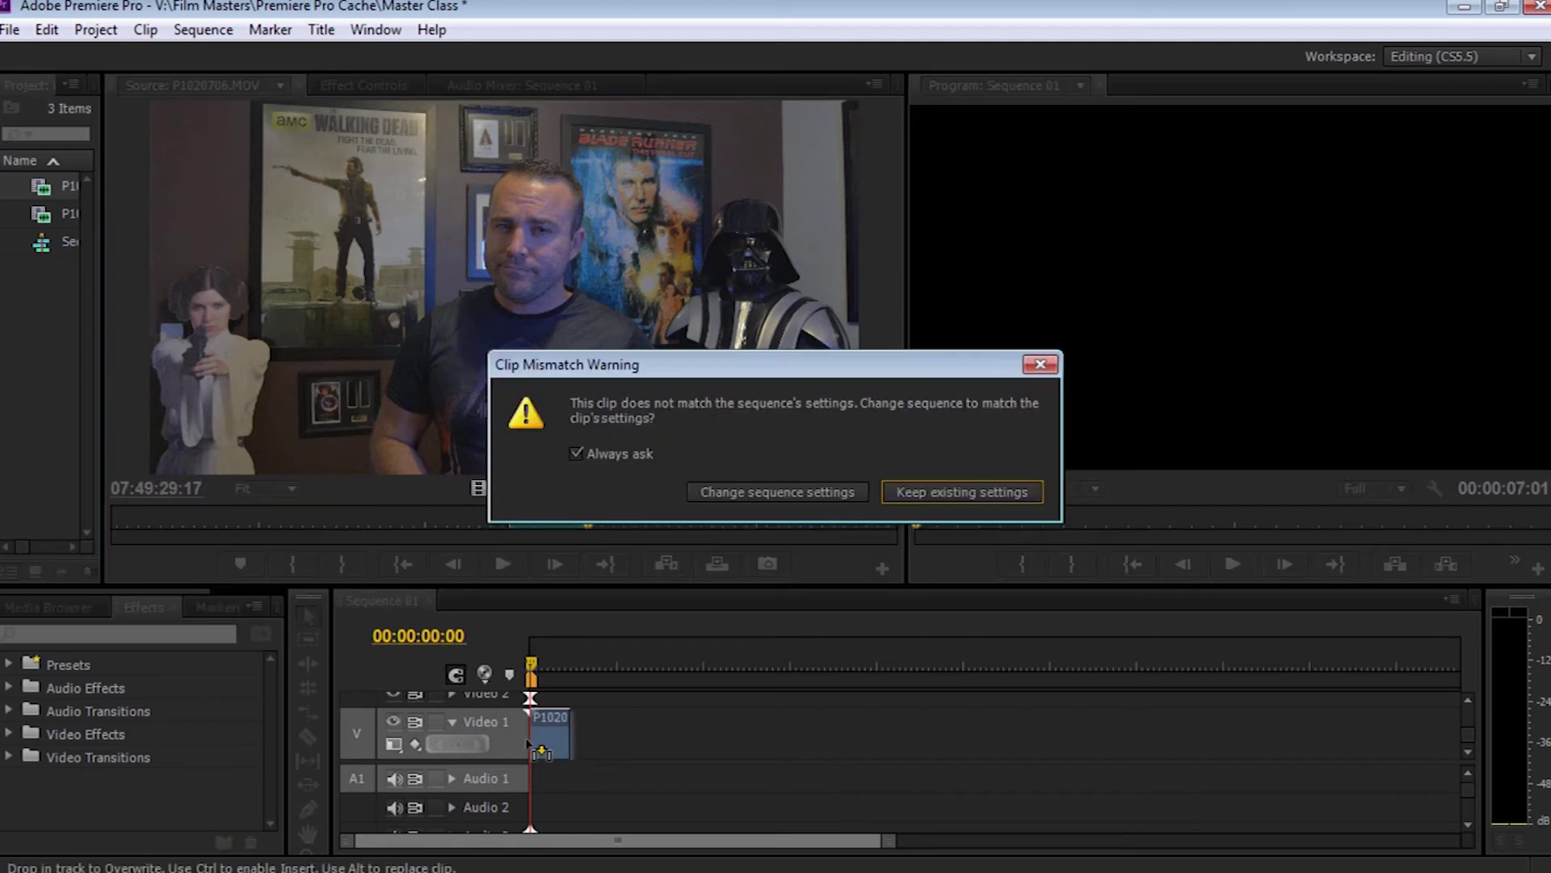
pyautogui.click(918, 495)
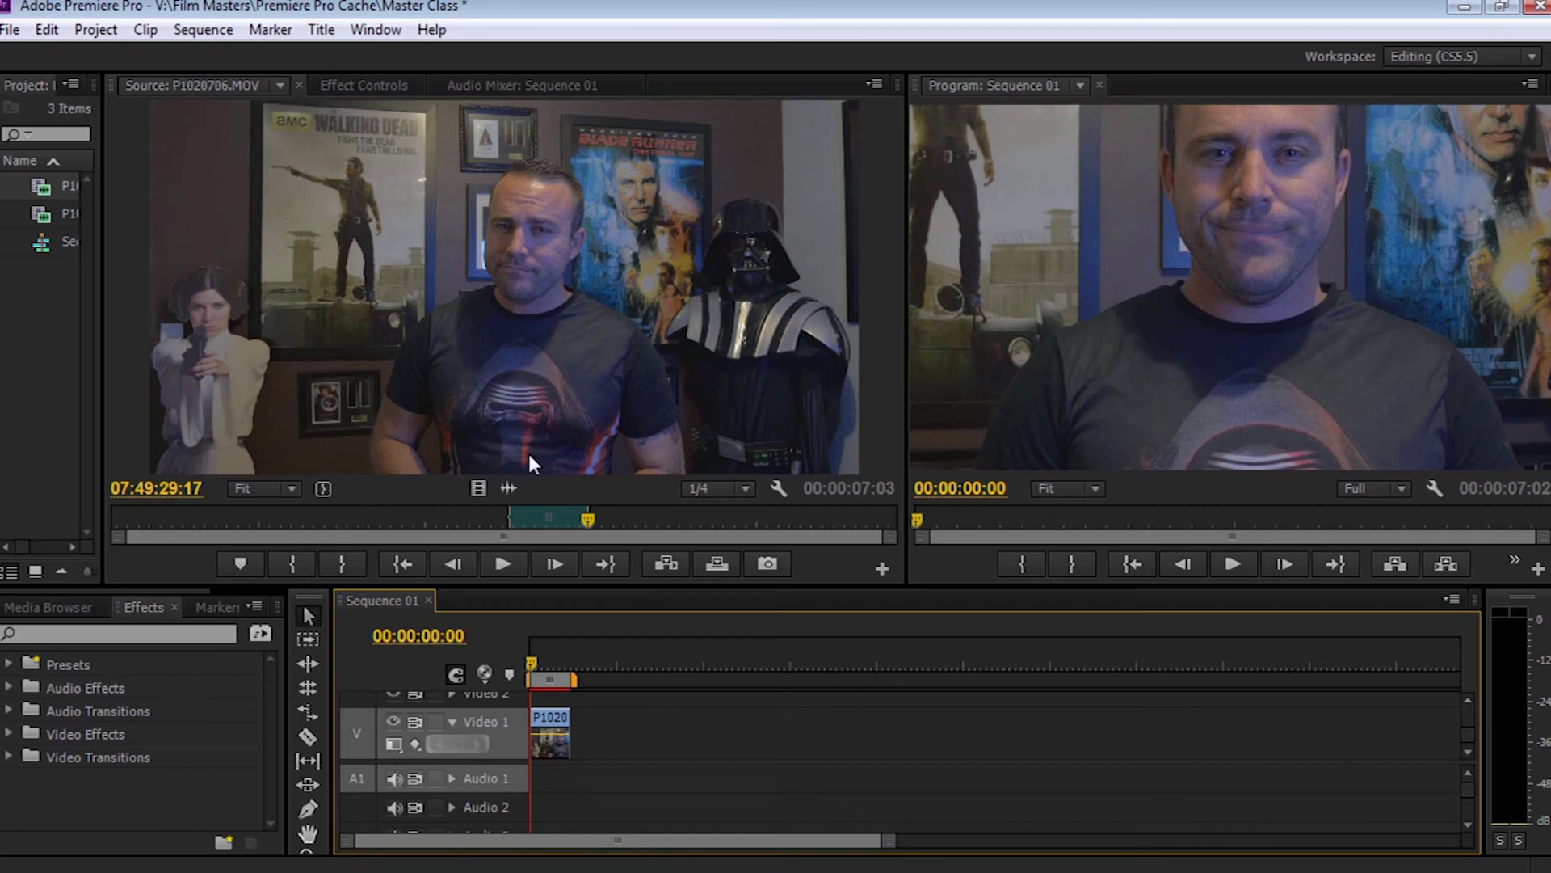
pyautogui.click(507, 488)
pyautogui.moveTo(506, 488); pyautogui.dragTo(590, 780)
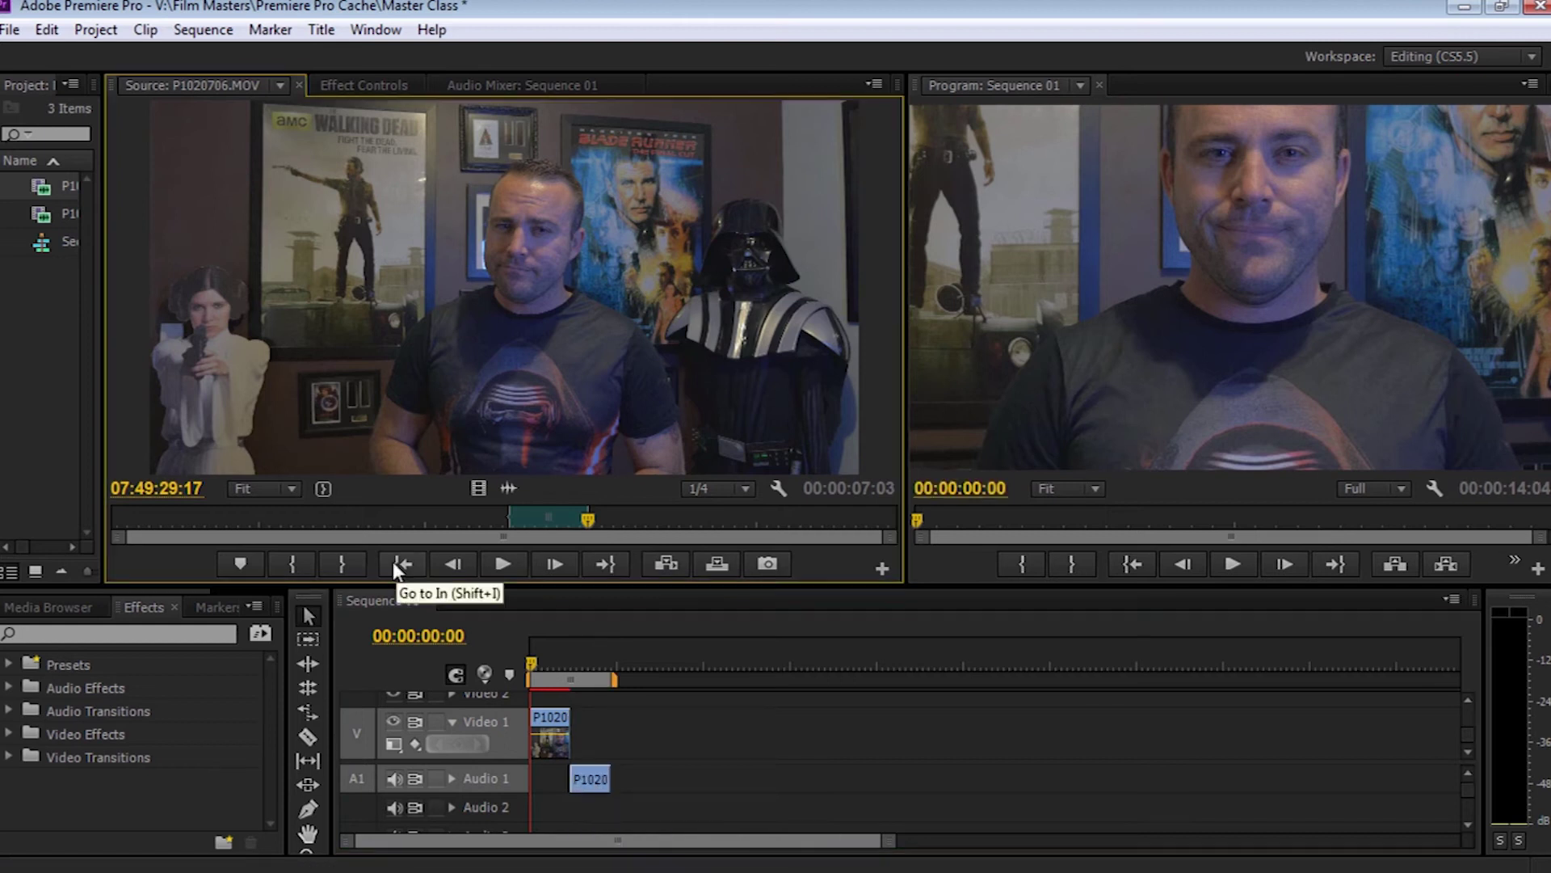
pyautogui.click(809, 517)
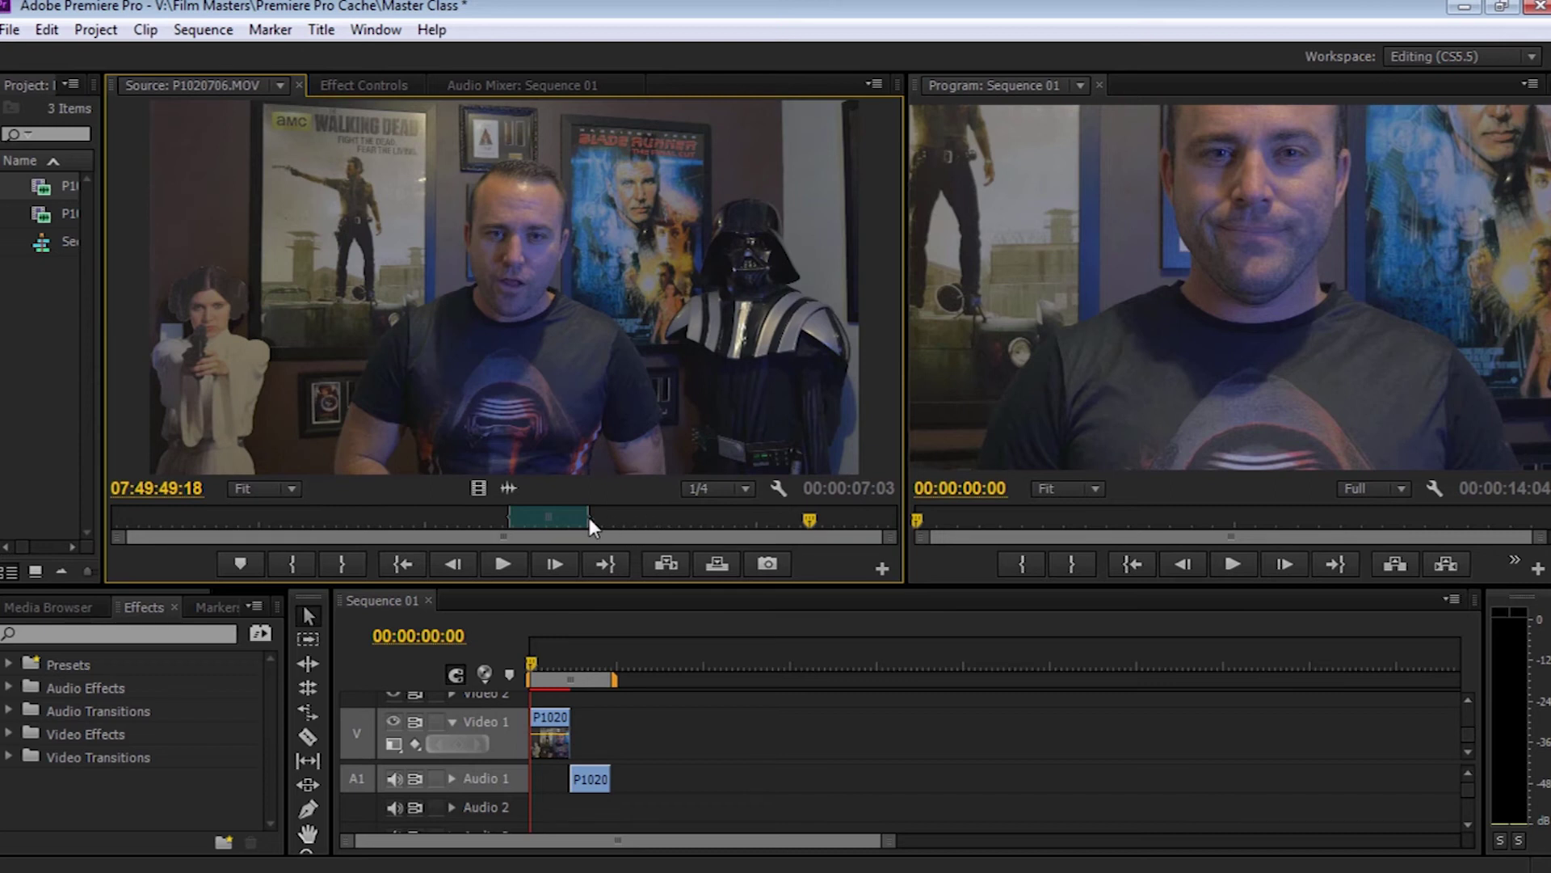
# Step: Jump the Source monitor playhead back to the Out point at 07:49:29:17
pyautogui.click(602, 565)
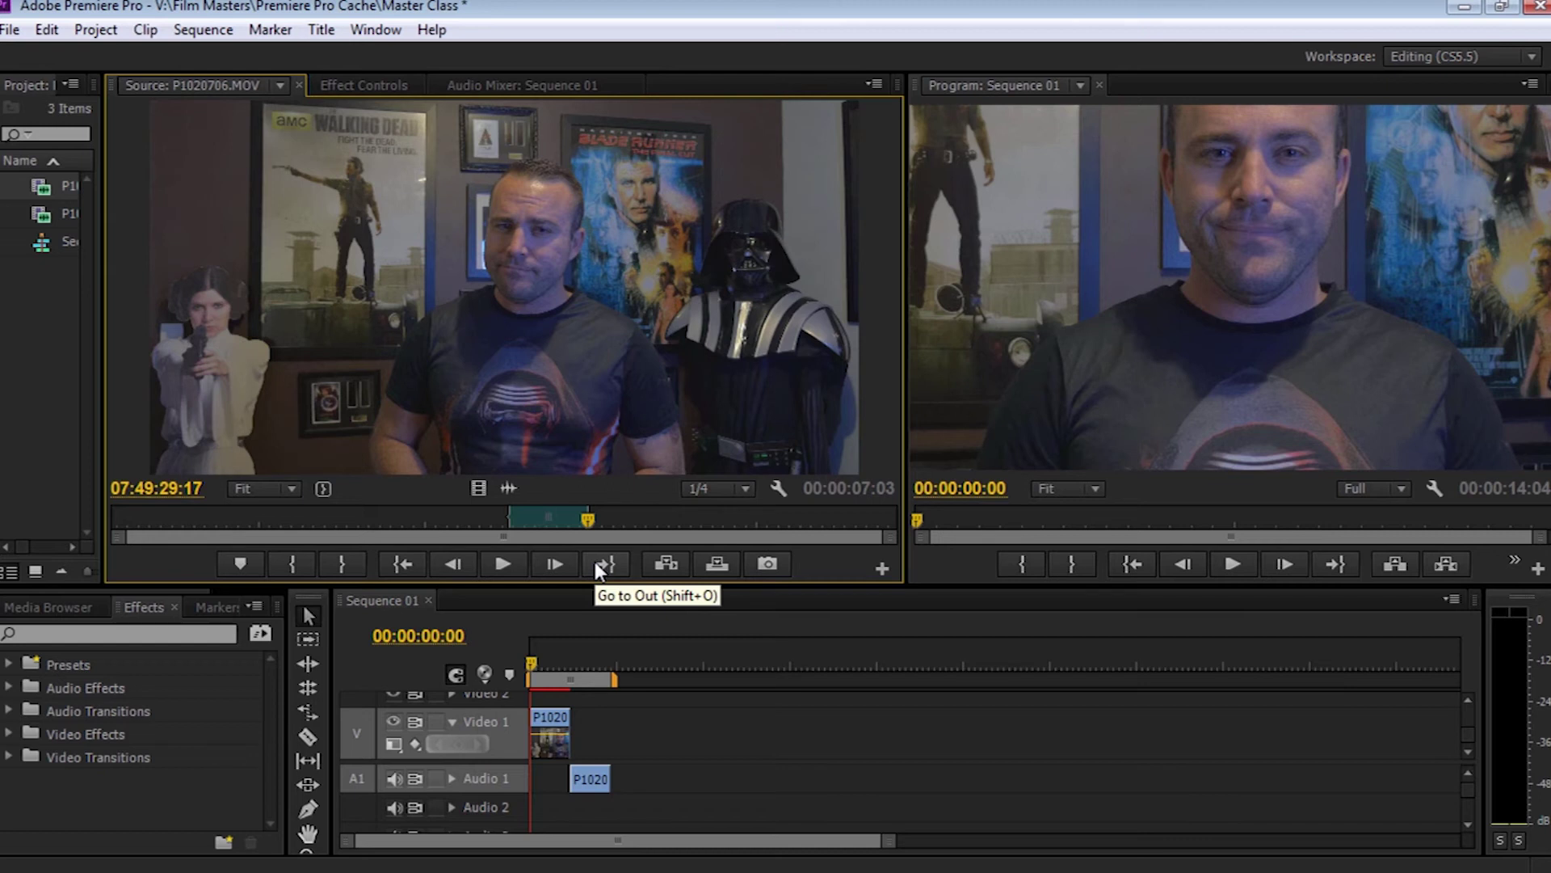
pyautogui.click(768, 565)
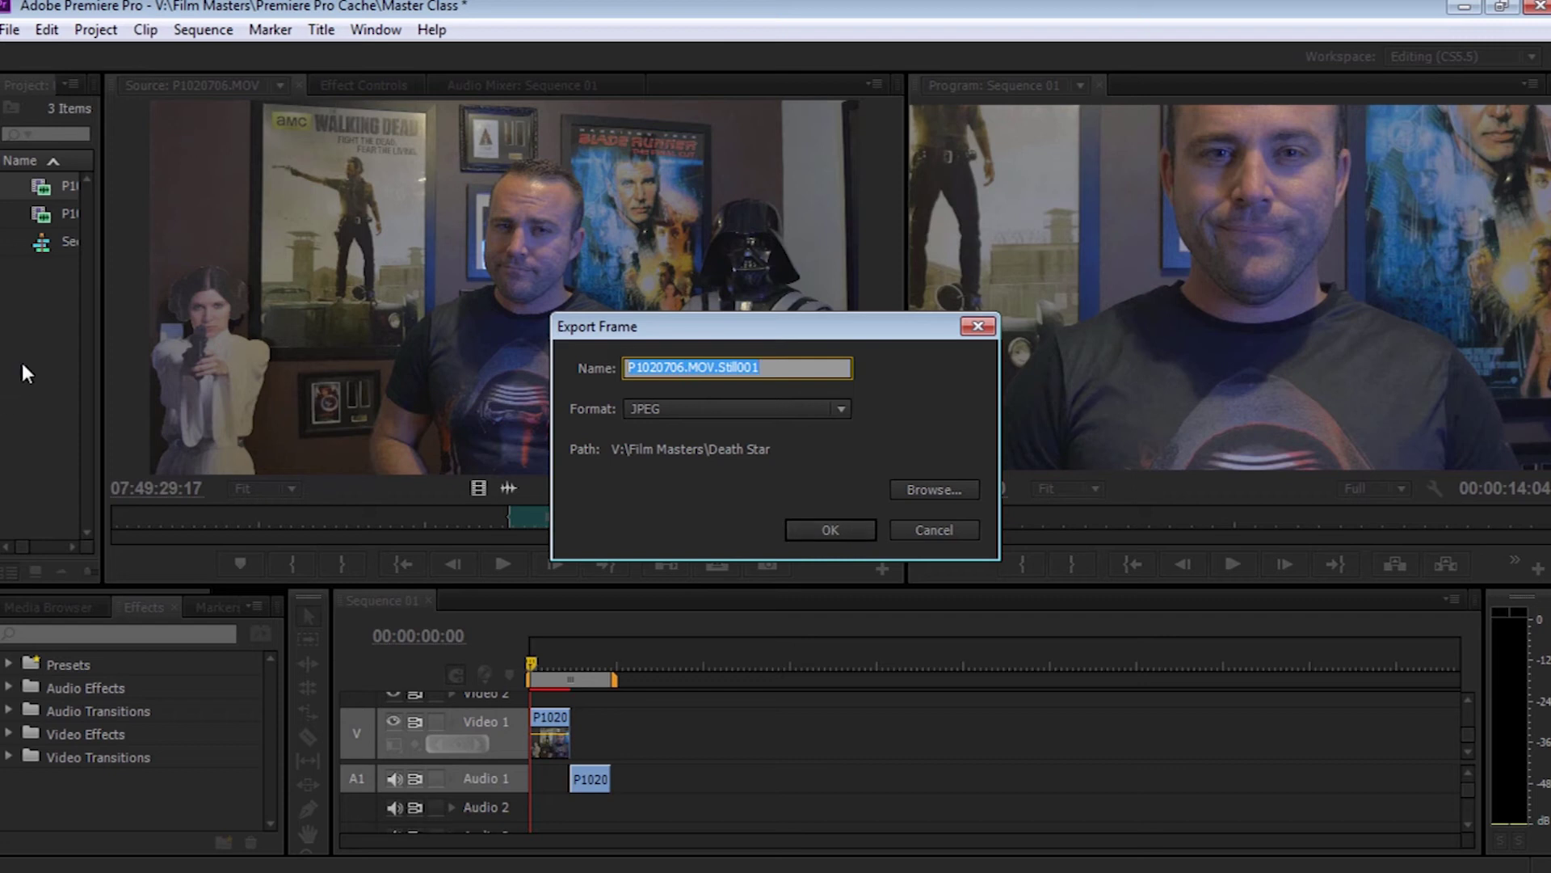
pyautogui.click(924, 527)
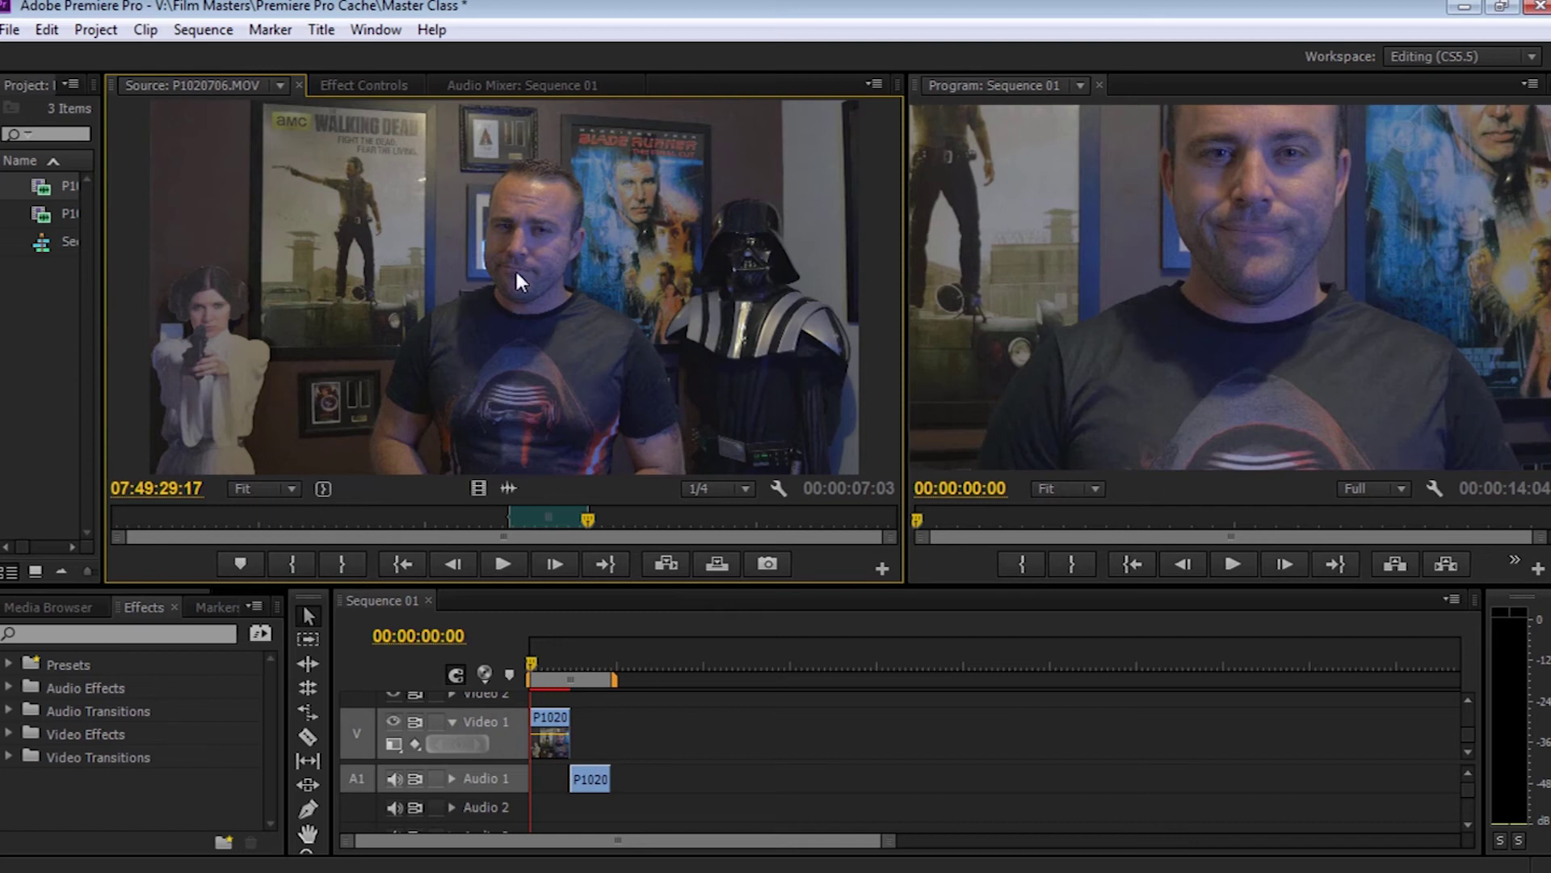
pyautogui.click(363, 88)
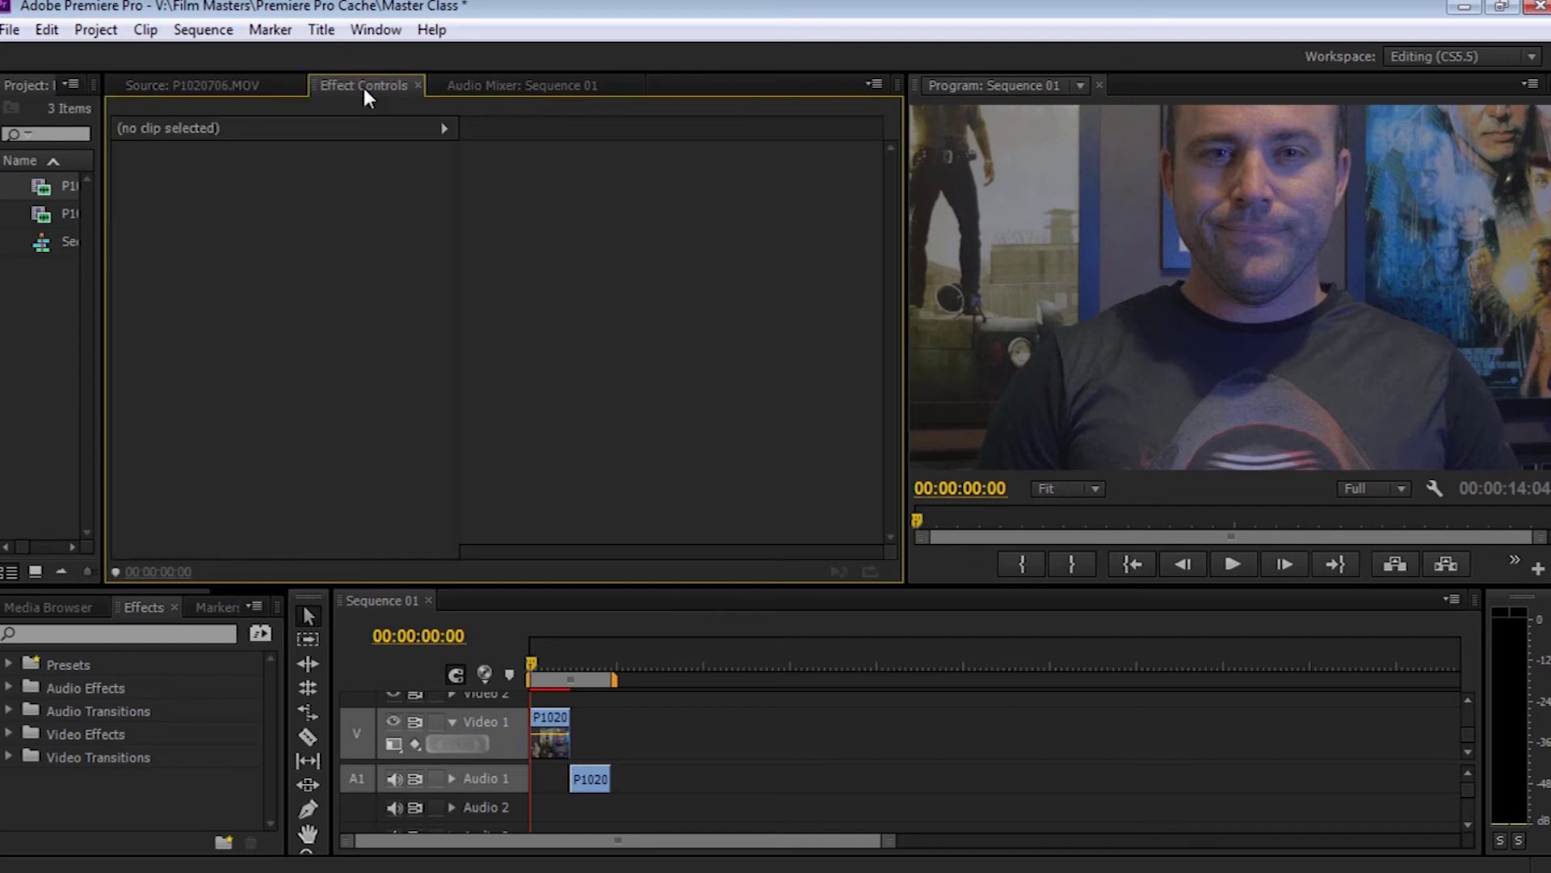
# Step: Inspect the Video 1 clip's Motion properties in Effect Controls, then switch to the Audio Mixer
pyautogui.click(549, 734)
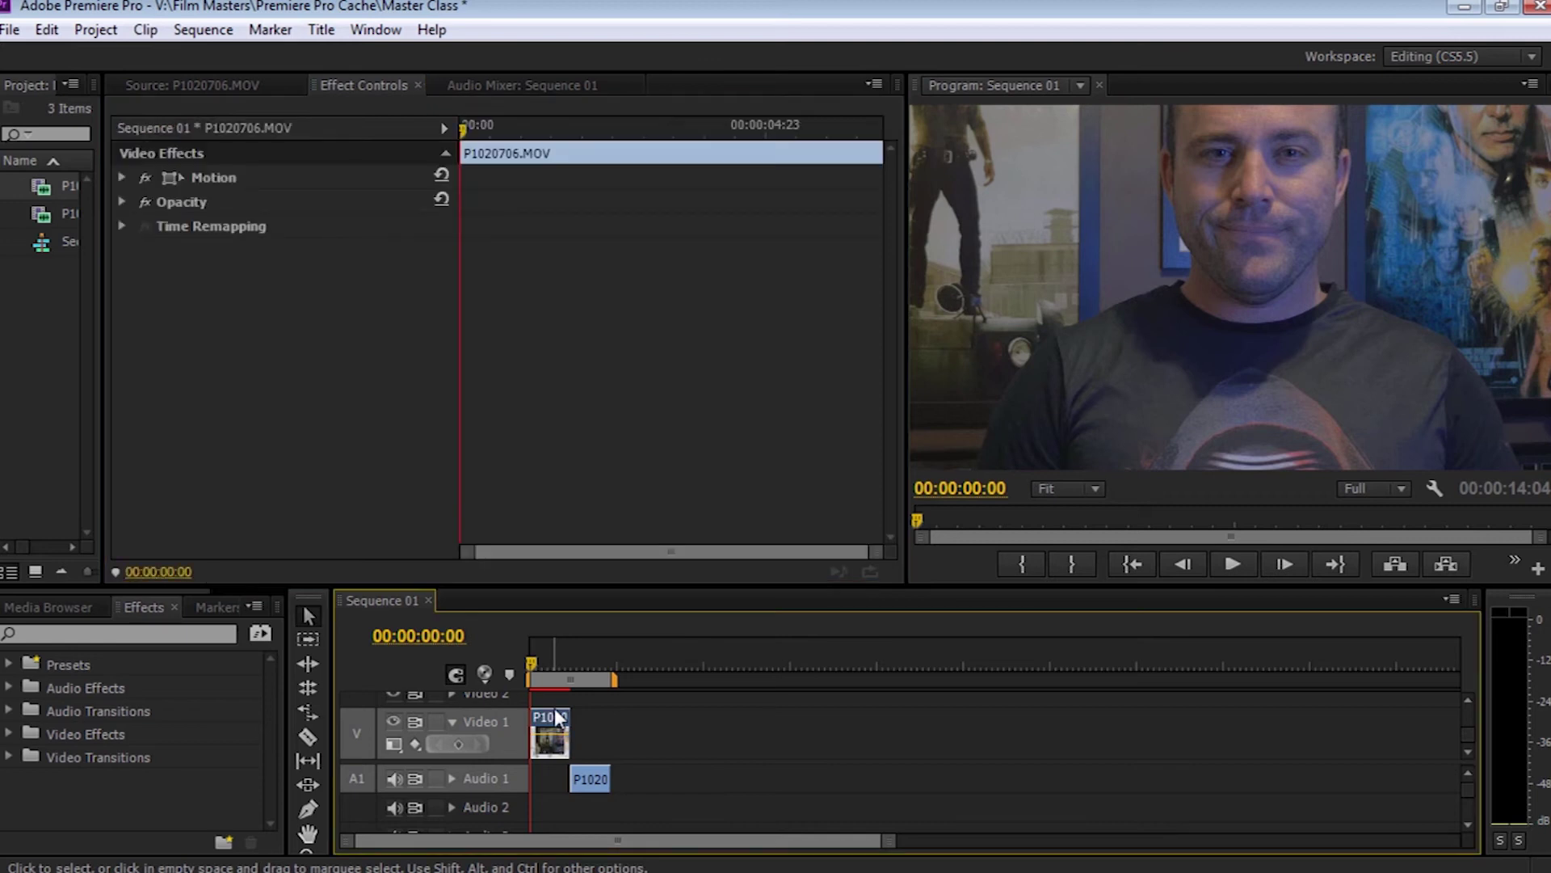
pyautogui.click(122, 177)
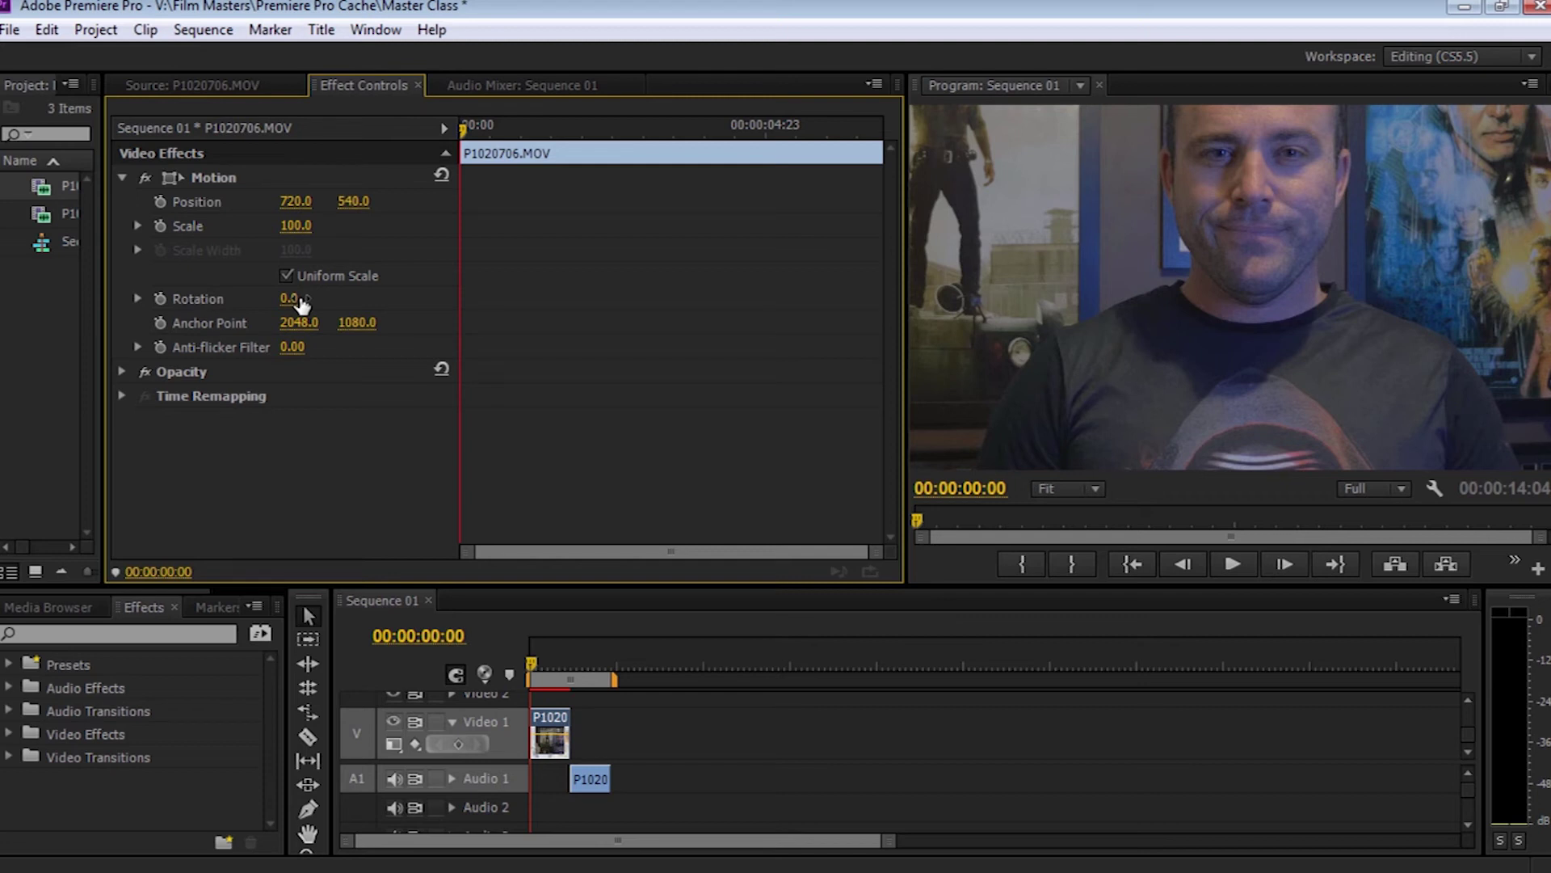
pyautogui.click(503, 86)
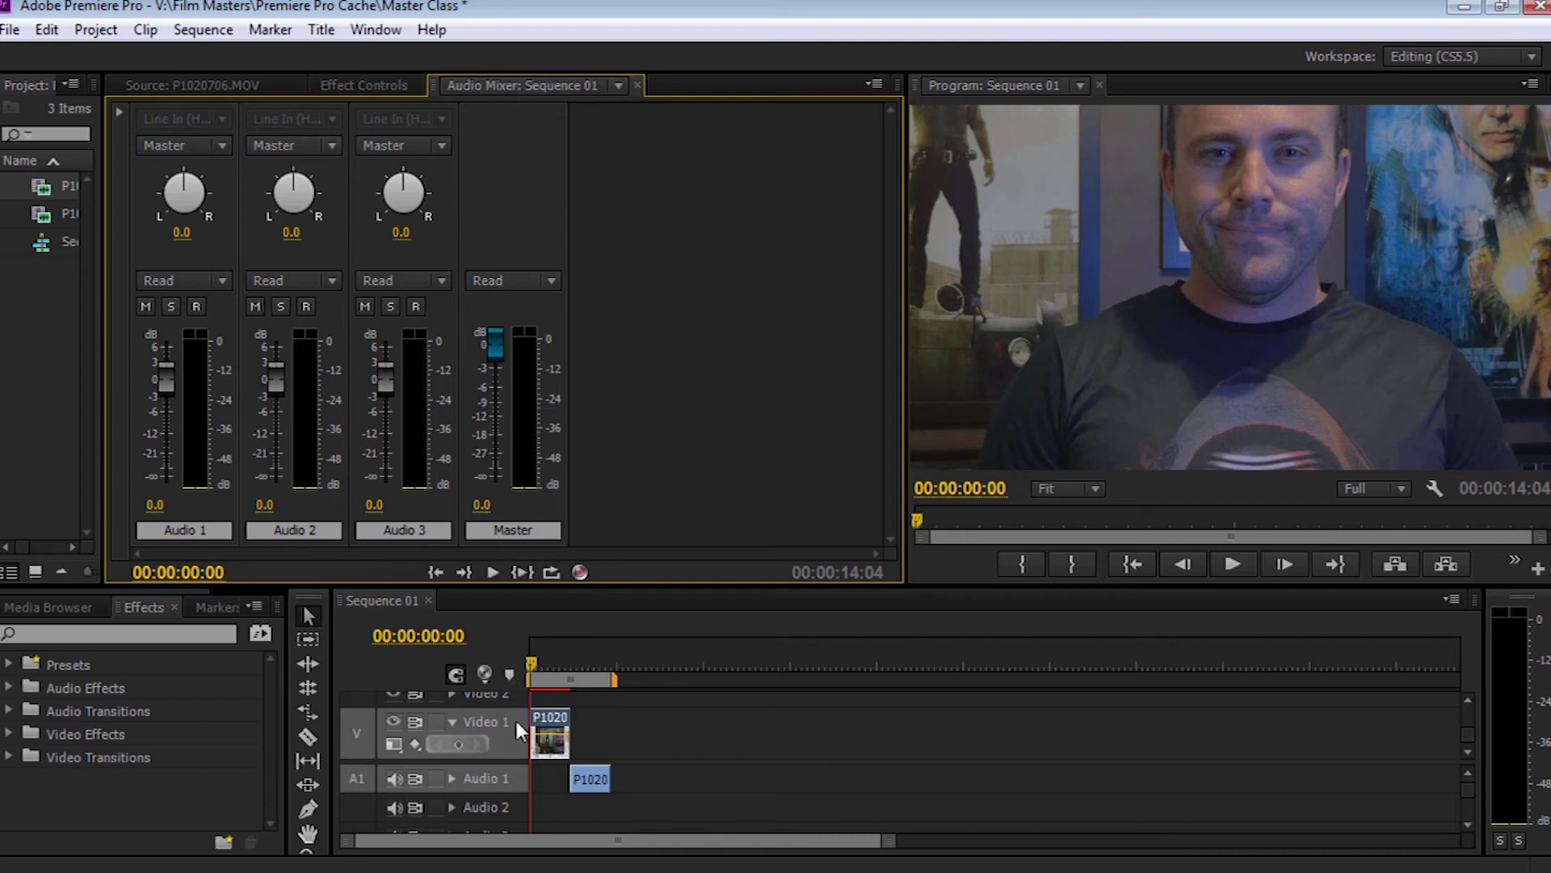
# Step: Arm and disarm Audio 1 recording, then cycle through Effect Controls and Audio Mixer back to Source
pyautogui.click(196, 307)
pyautogui.click(194, 305)
pyautogui.click(365, 85)
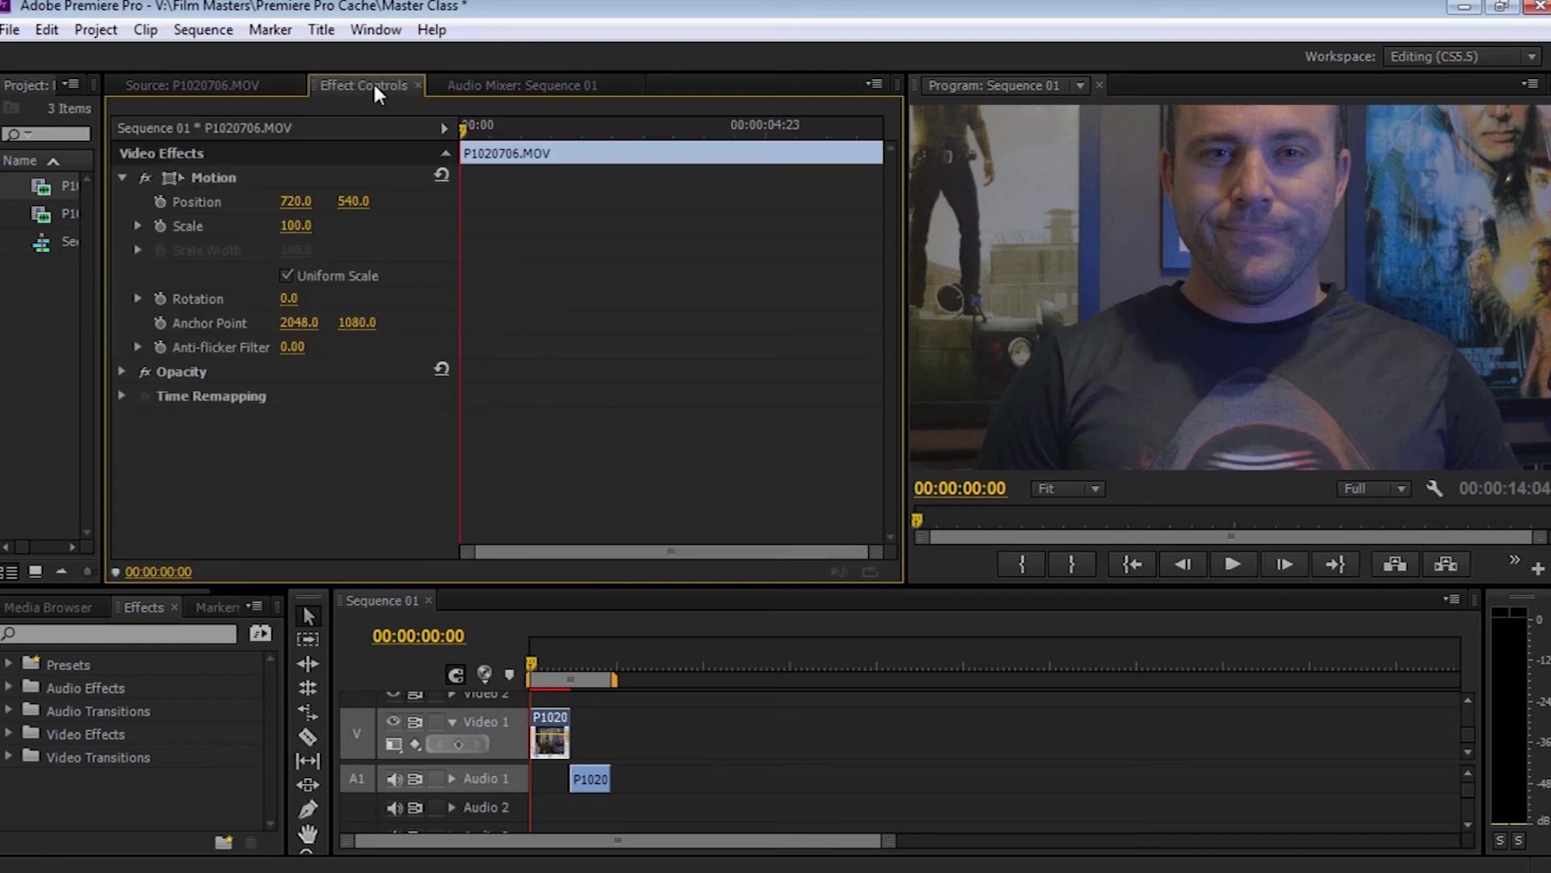
pyautogui.click(476, 81)
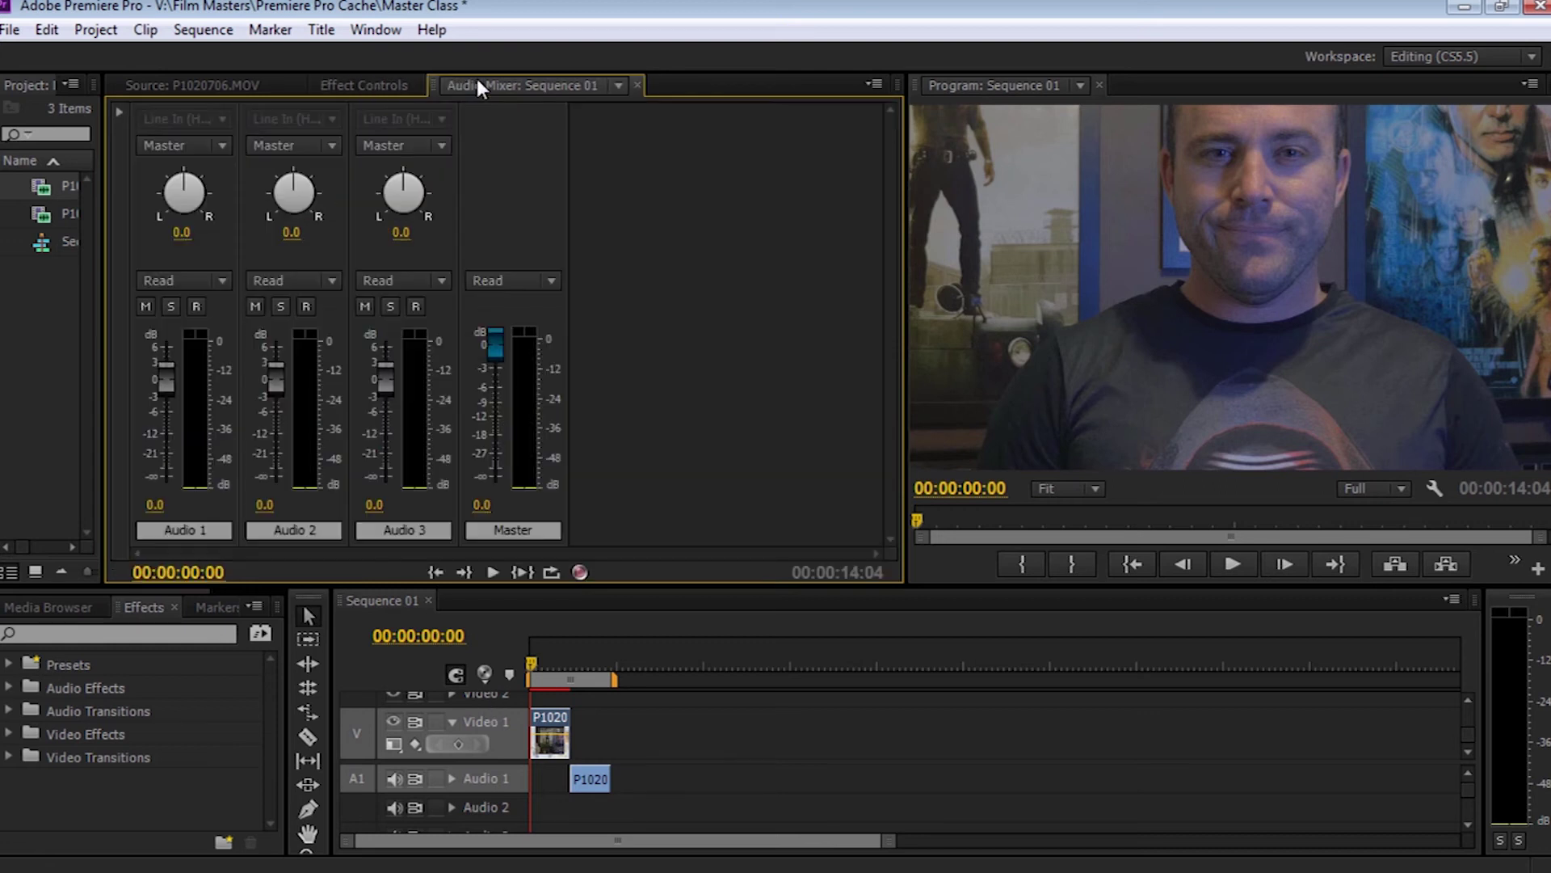
pyautogui.click(250, 81)
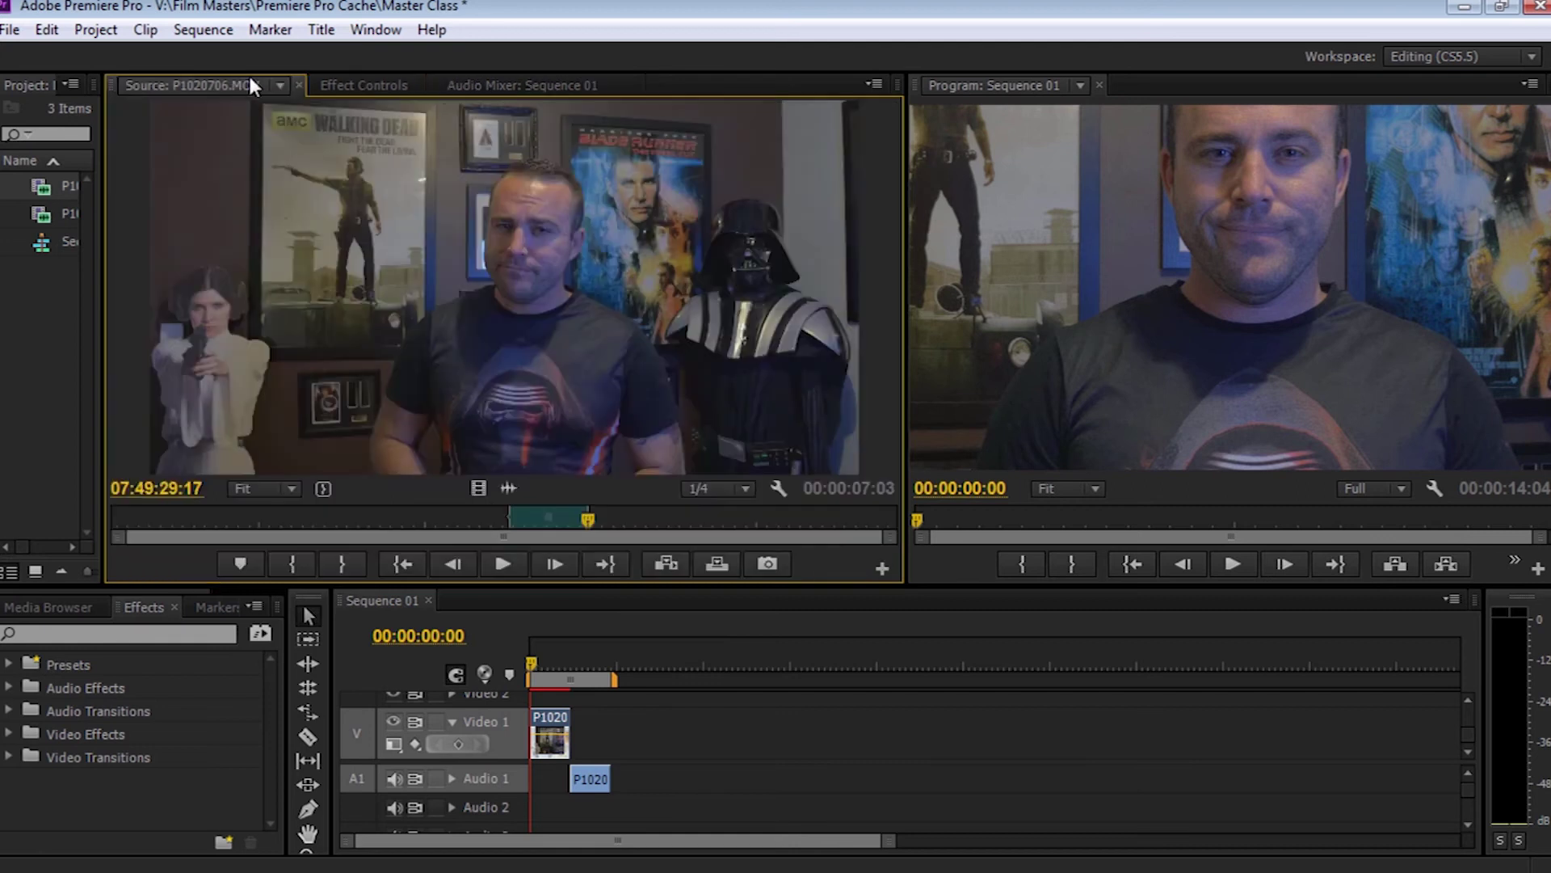
# Step: Focus the Program monitor and drag the Source/Program divider left, then back right
pyautogui.click(1166, 98)
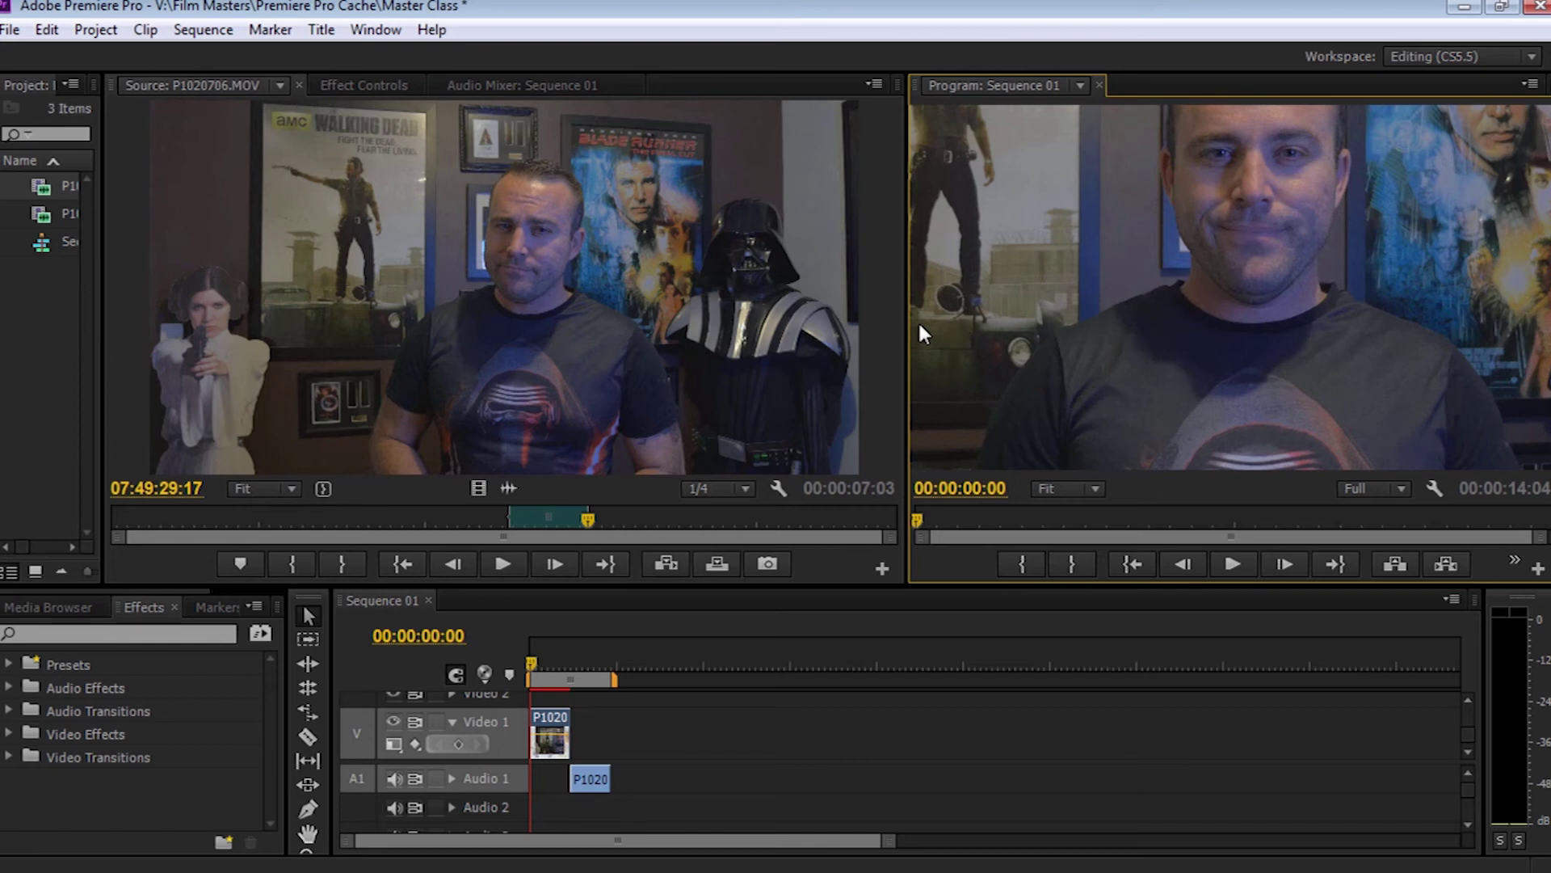
pyautogui.moveTo(907, 325); pyautogui.dragTo(578, 319)
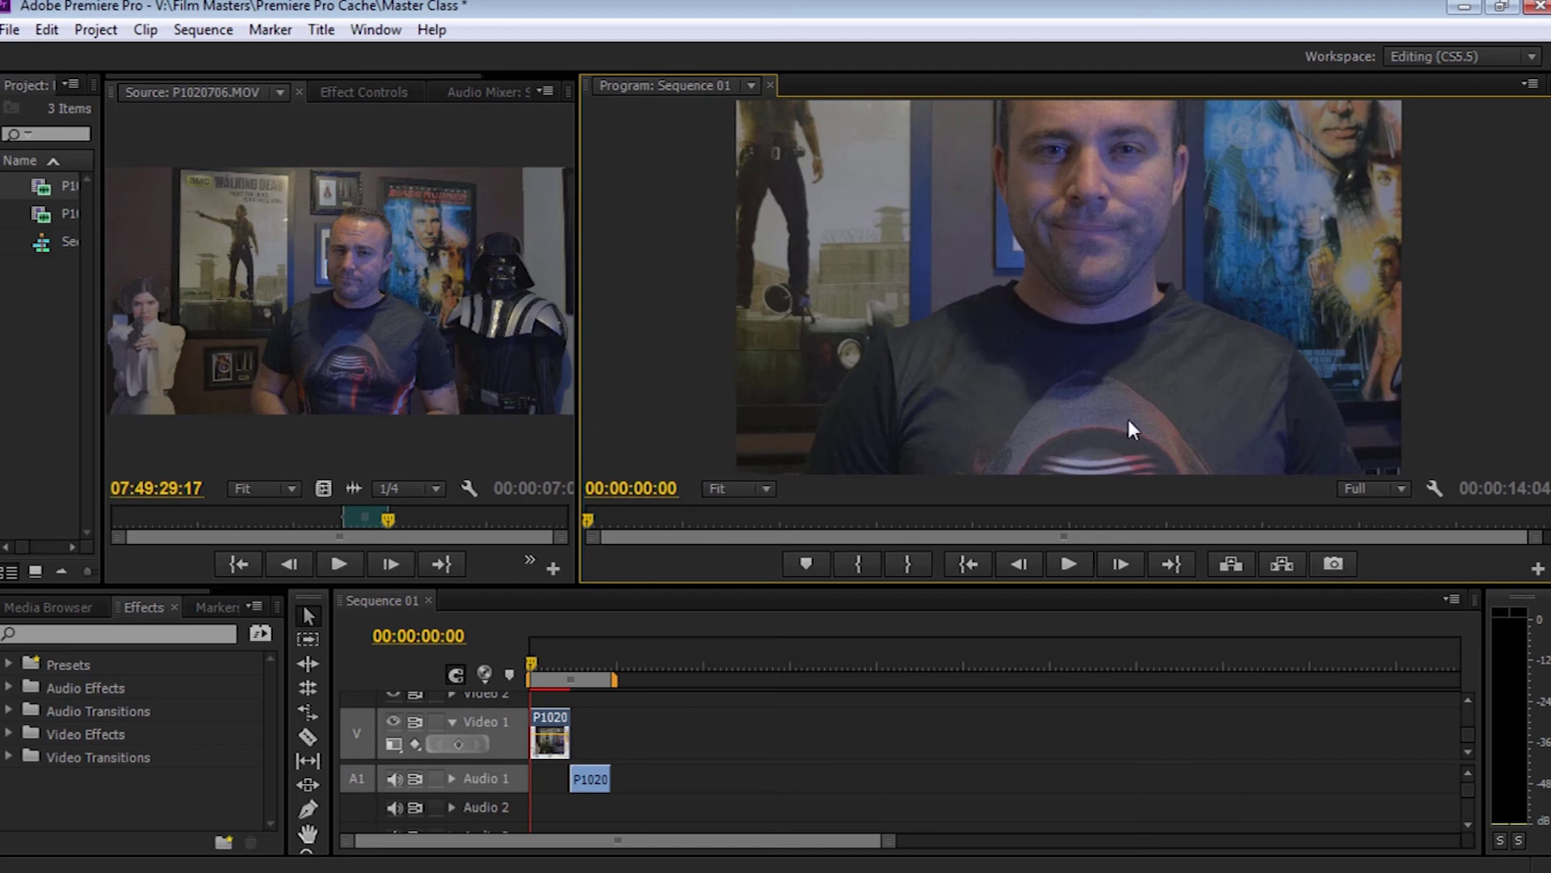
pyautogui.moveTo(560, 514); pyautogui.dragTo(791, 514)
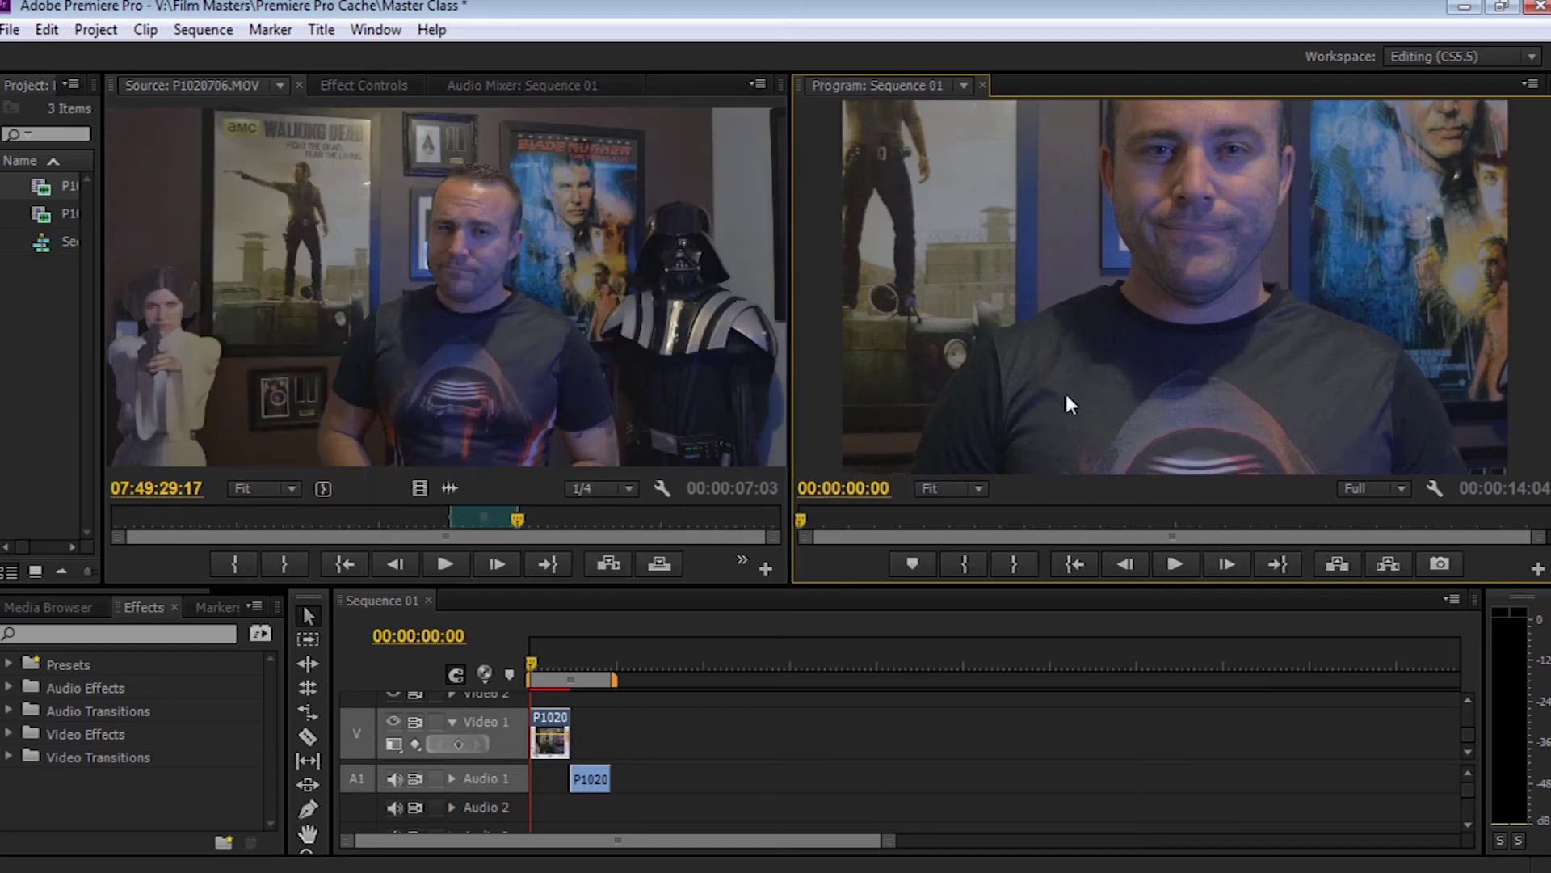
# Step: Browse the Media Browser, Effects and Markers panels, then reveal the hidden History panel
pyautogui.click(75, 606)
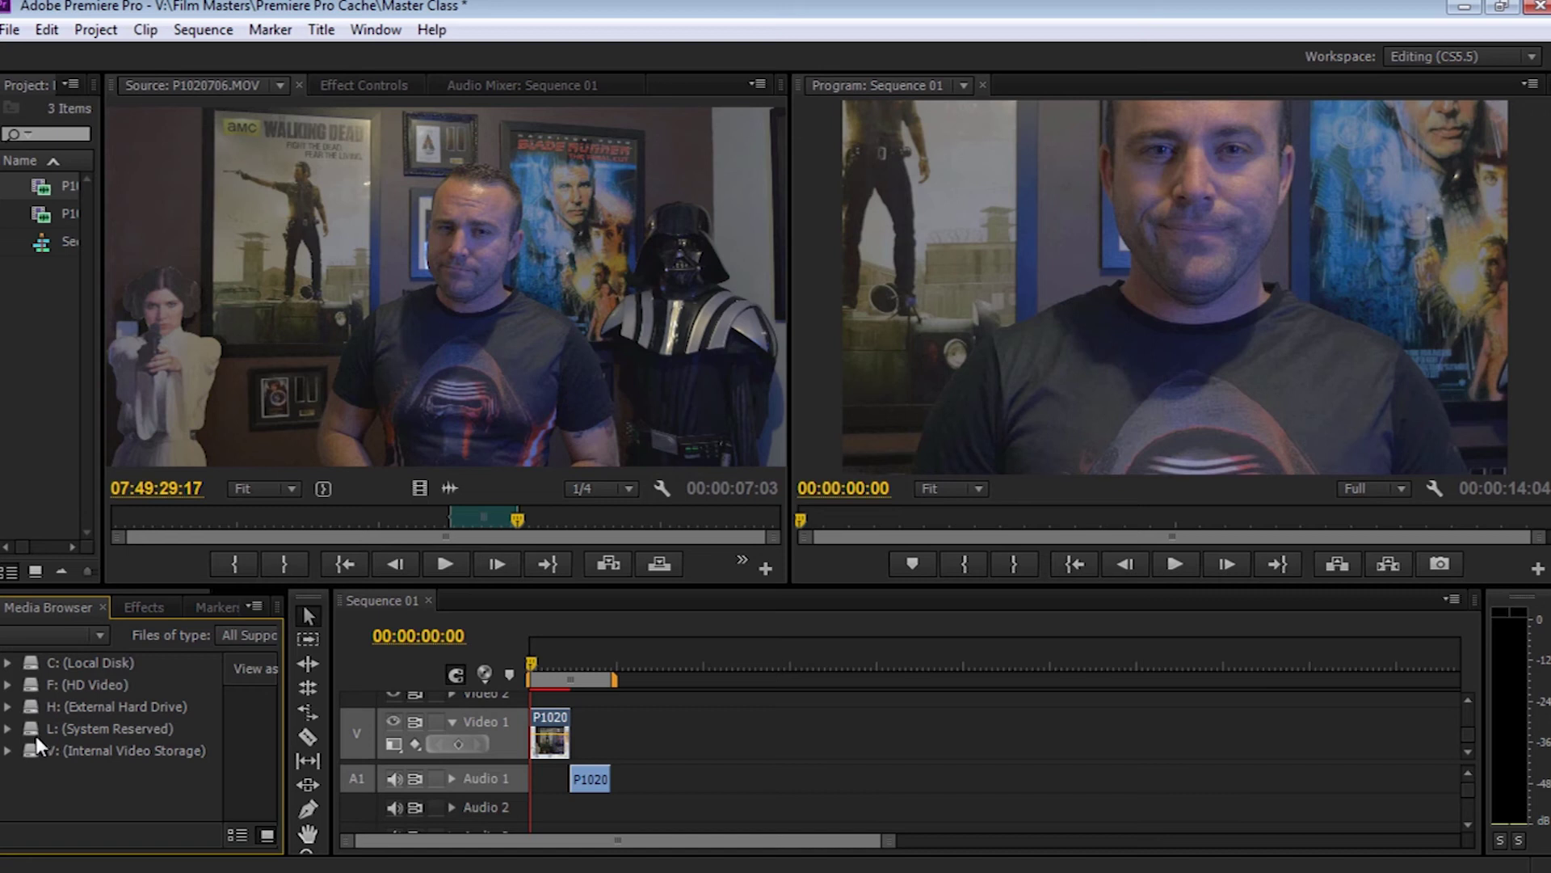
pyautogui.click(137, 607)
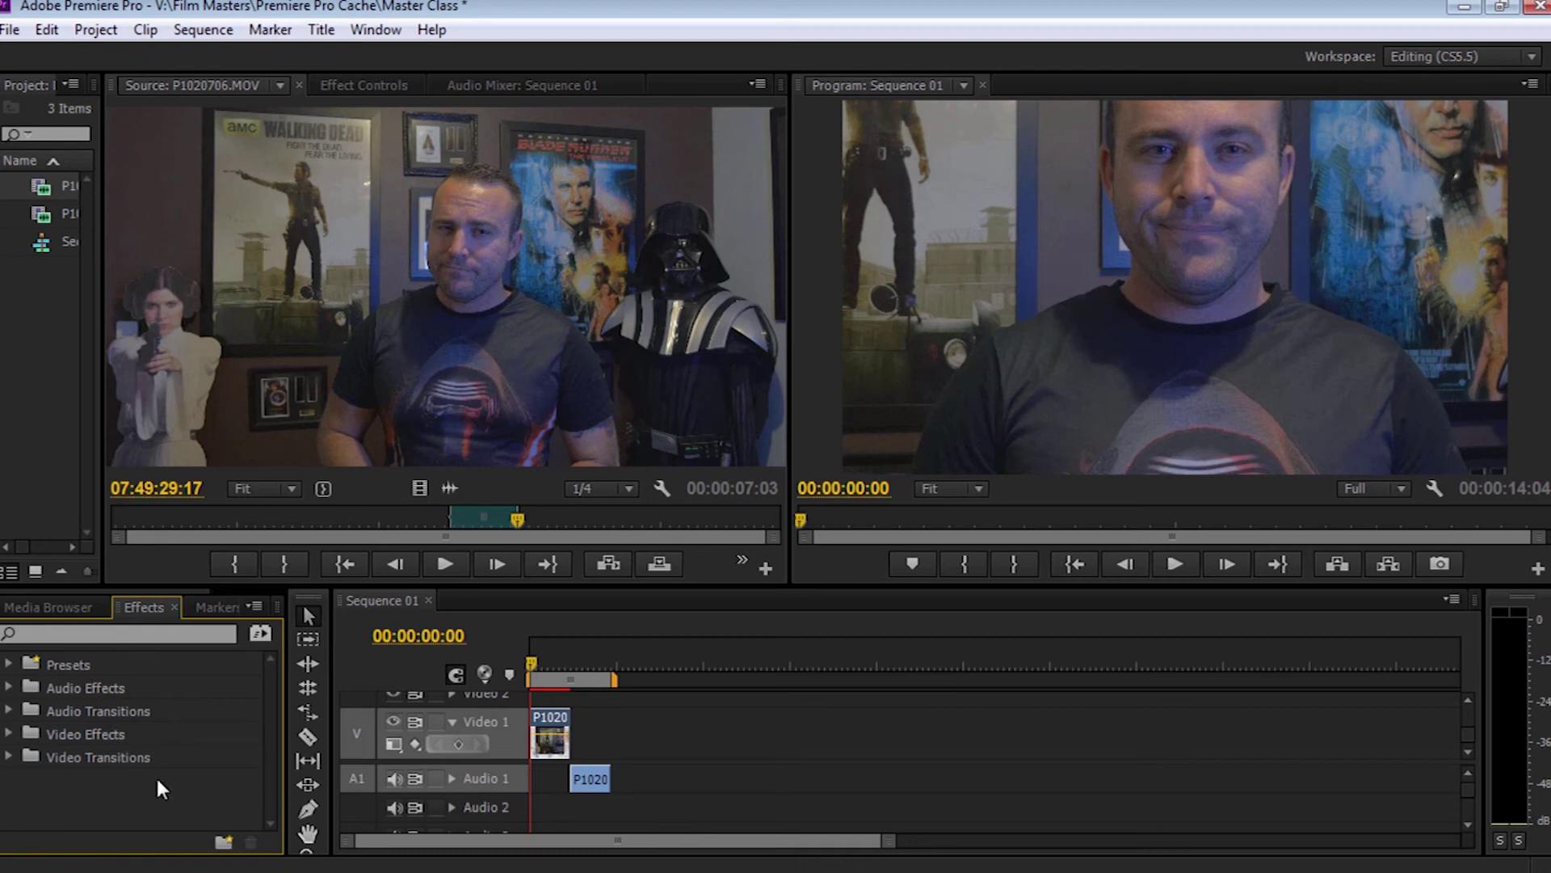
pyautogui.click(216, 606)
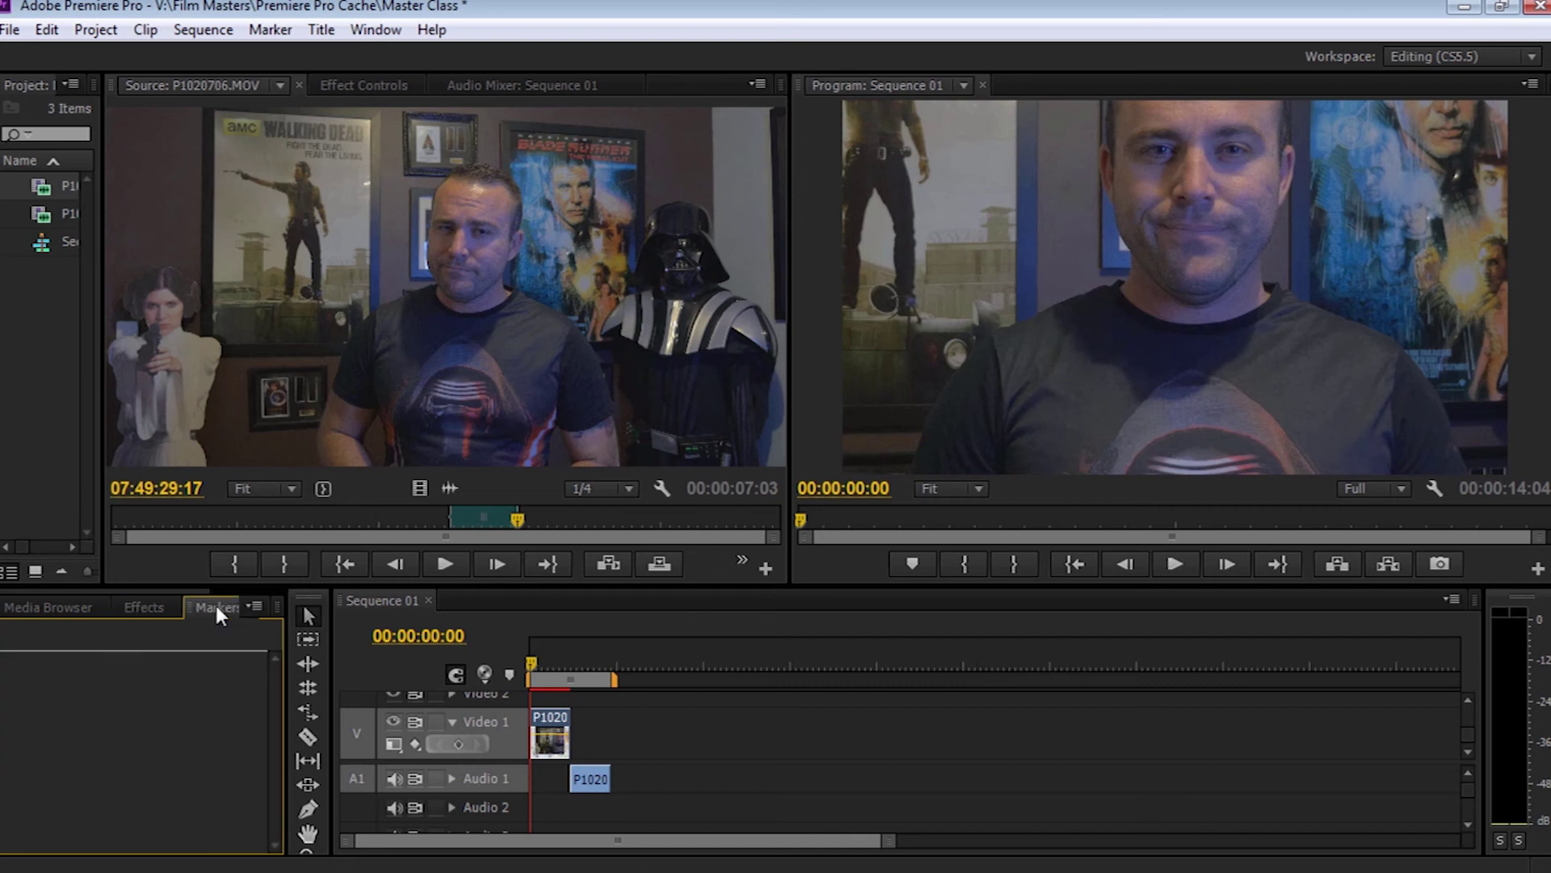
pyautogui.moveTo(167, 589); pyautogui.dragTo(211, 590)
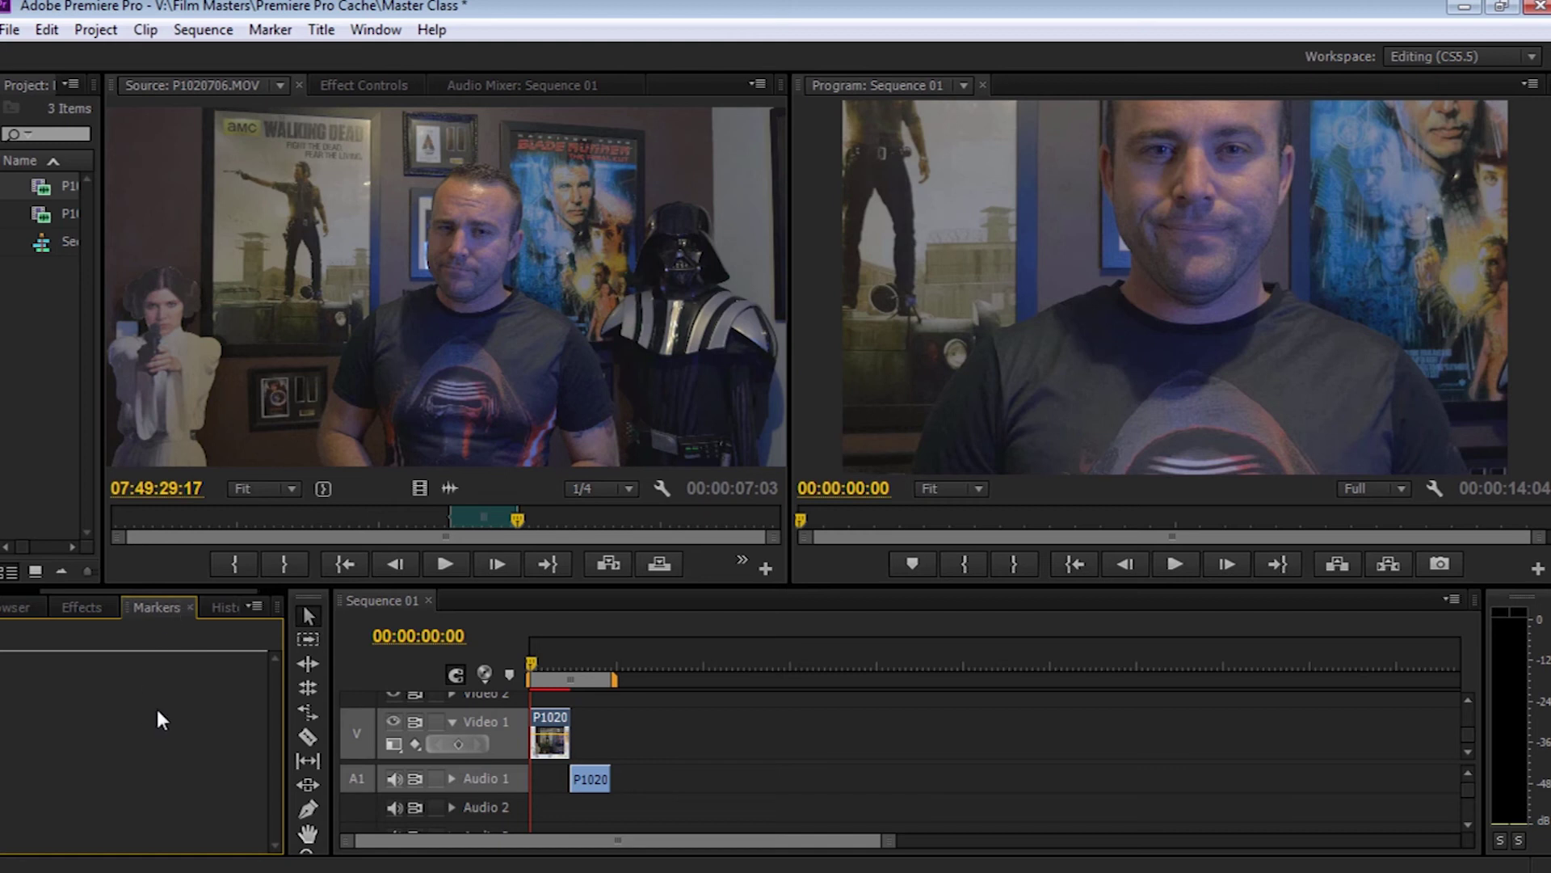
pyautogui.click(225, 607)
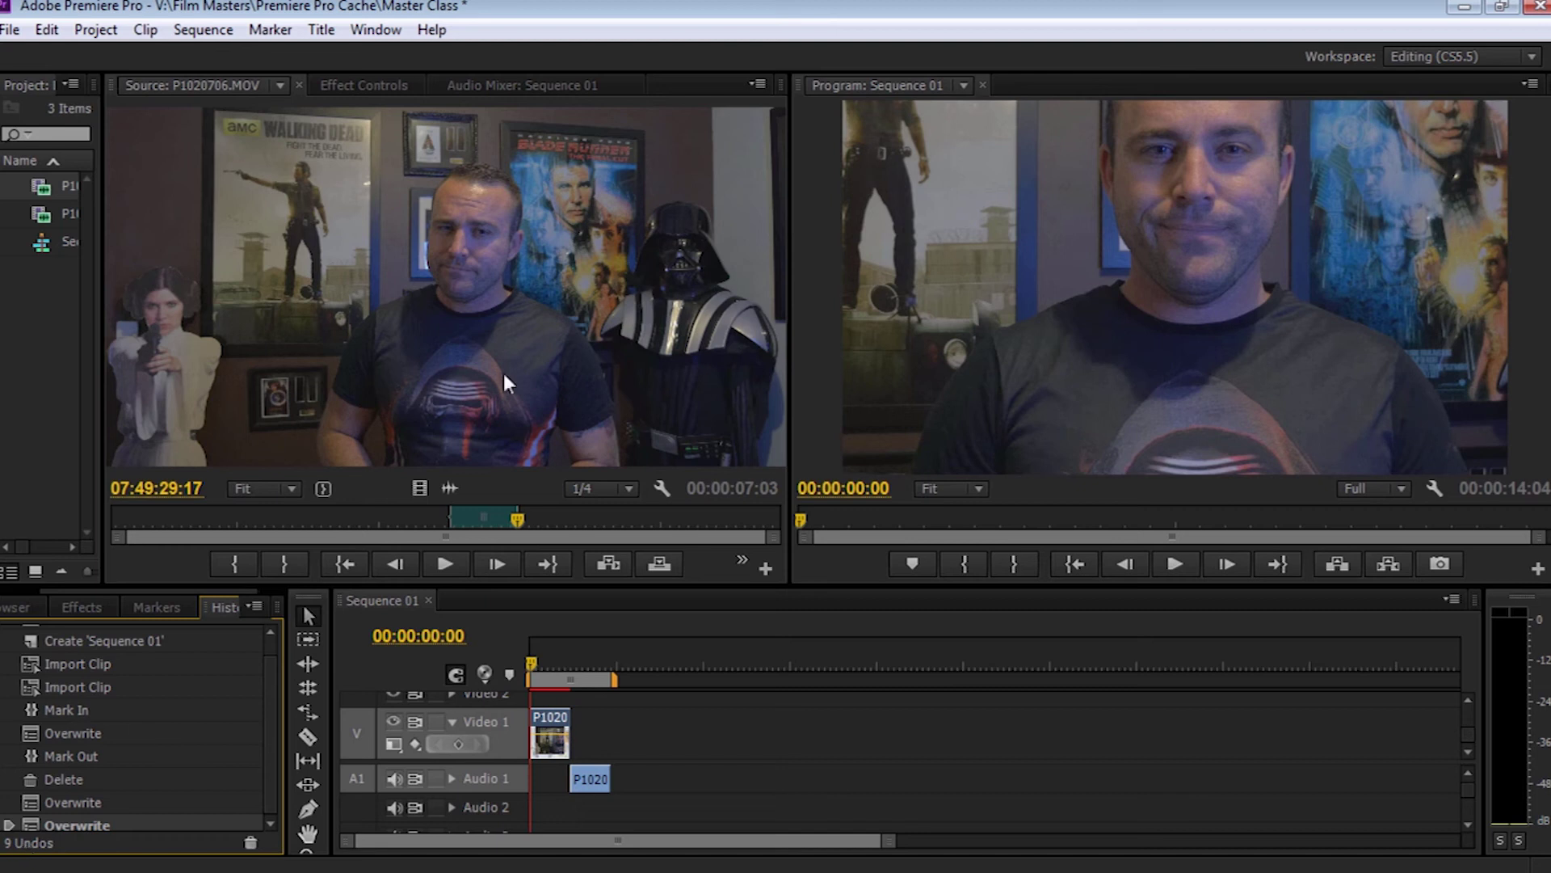
# Step: Overwrite the source clip onto Video 1 again, then delete that last Overwrite history step
pyautogui.moveTo(653, 347); pyautogui.dragTo(659, 734)
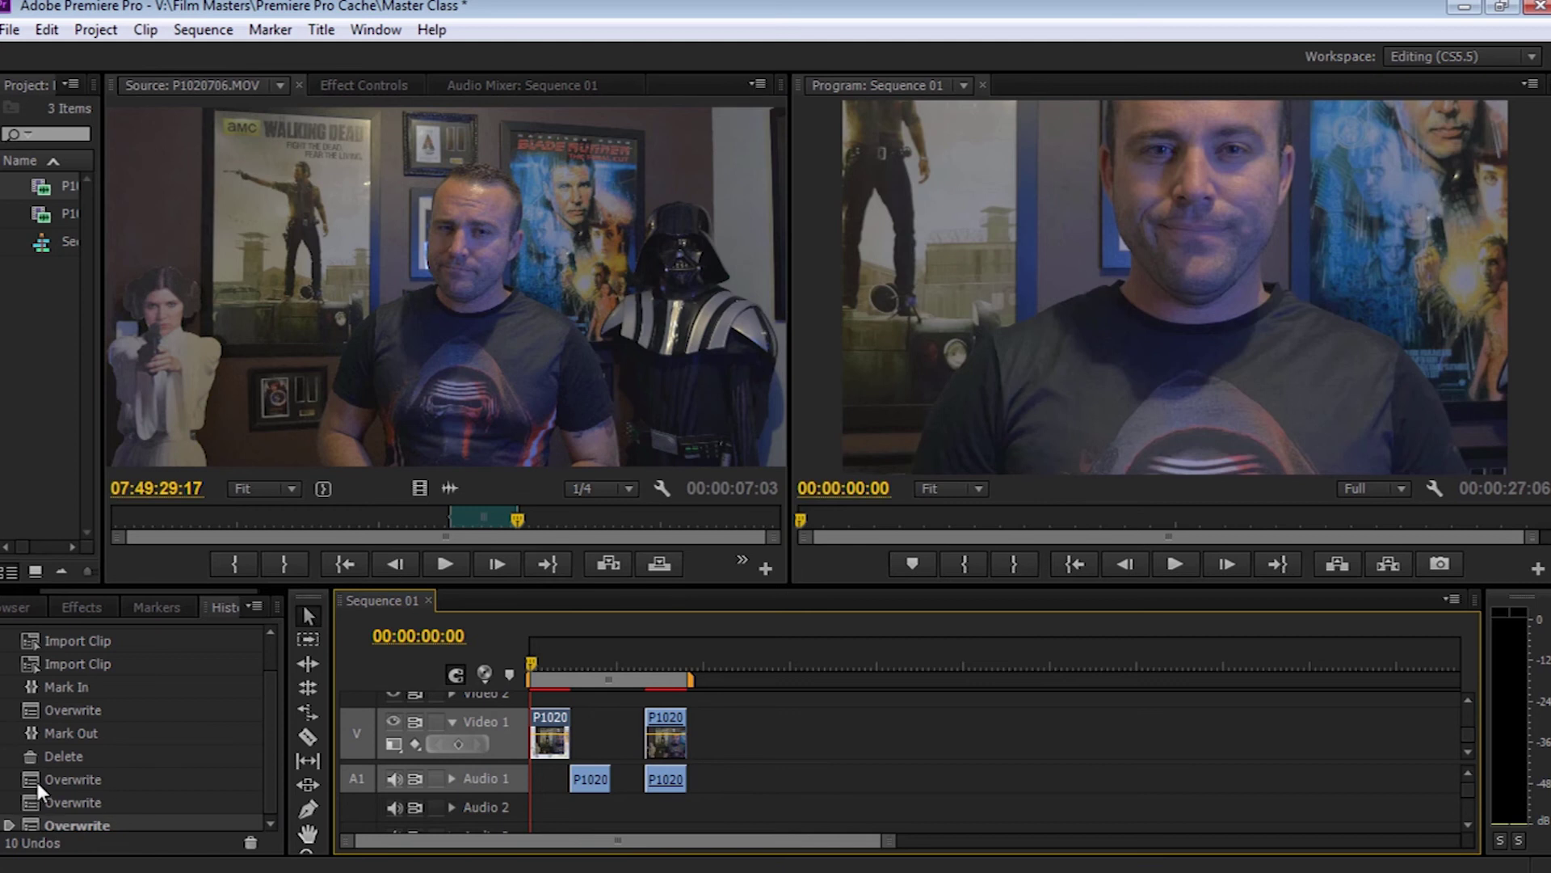
pyautogui.click(35, 823)
pyautogui.press('Delete')
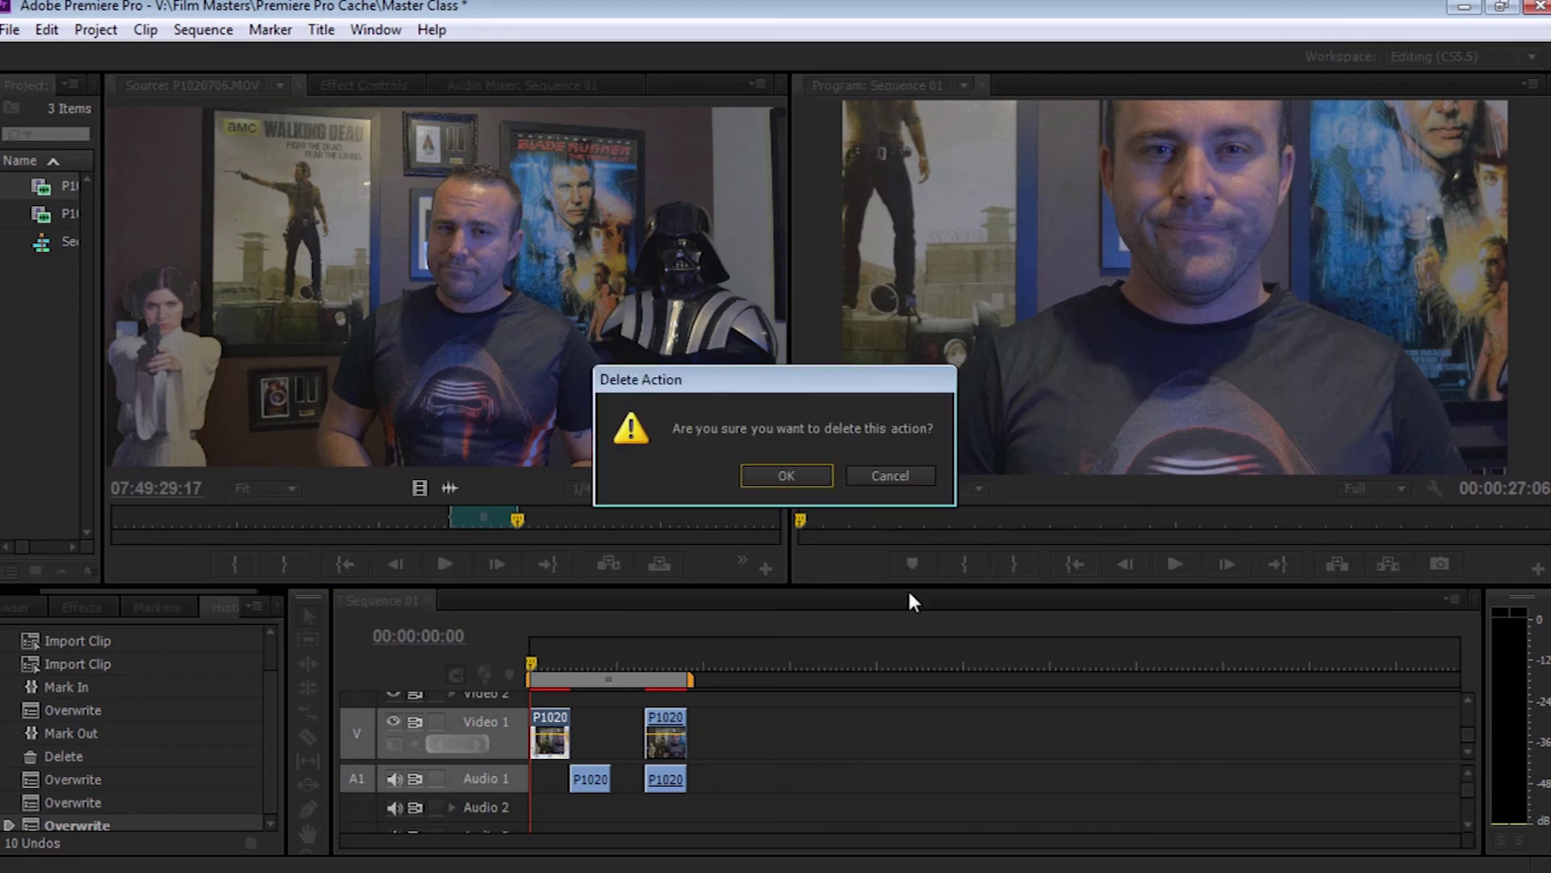
pyautogui.click(776, 474)
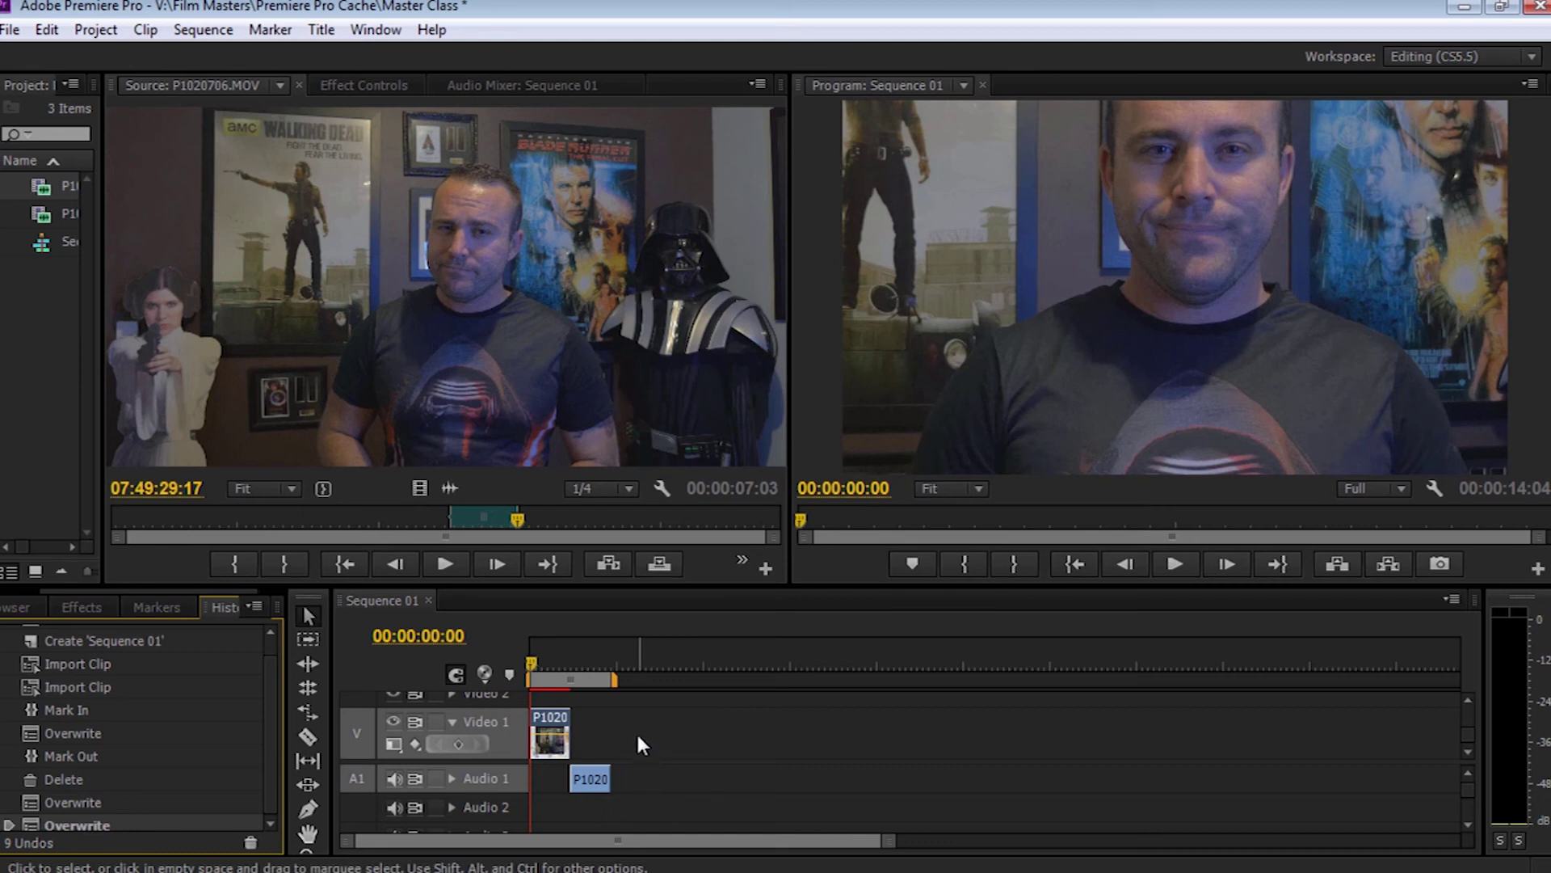
# Step: Step History back to the clip import and sequence creation, restore to the last Overwrite, and show Effects
pyautogui.click(84, 661)
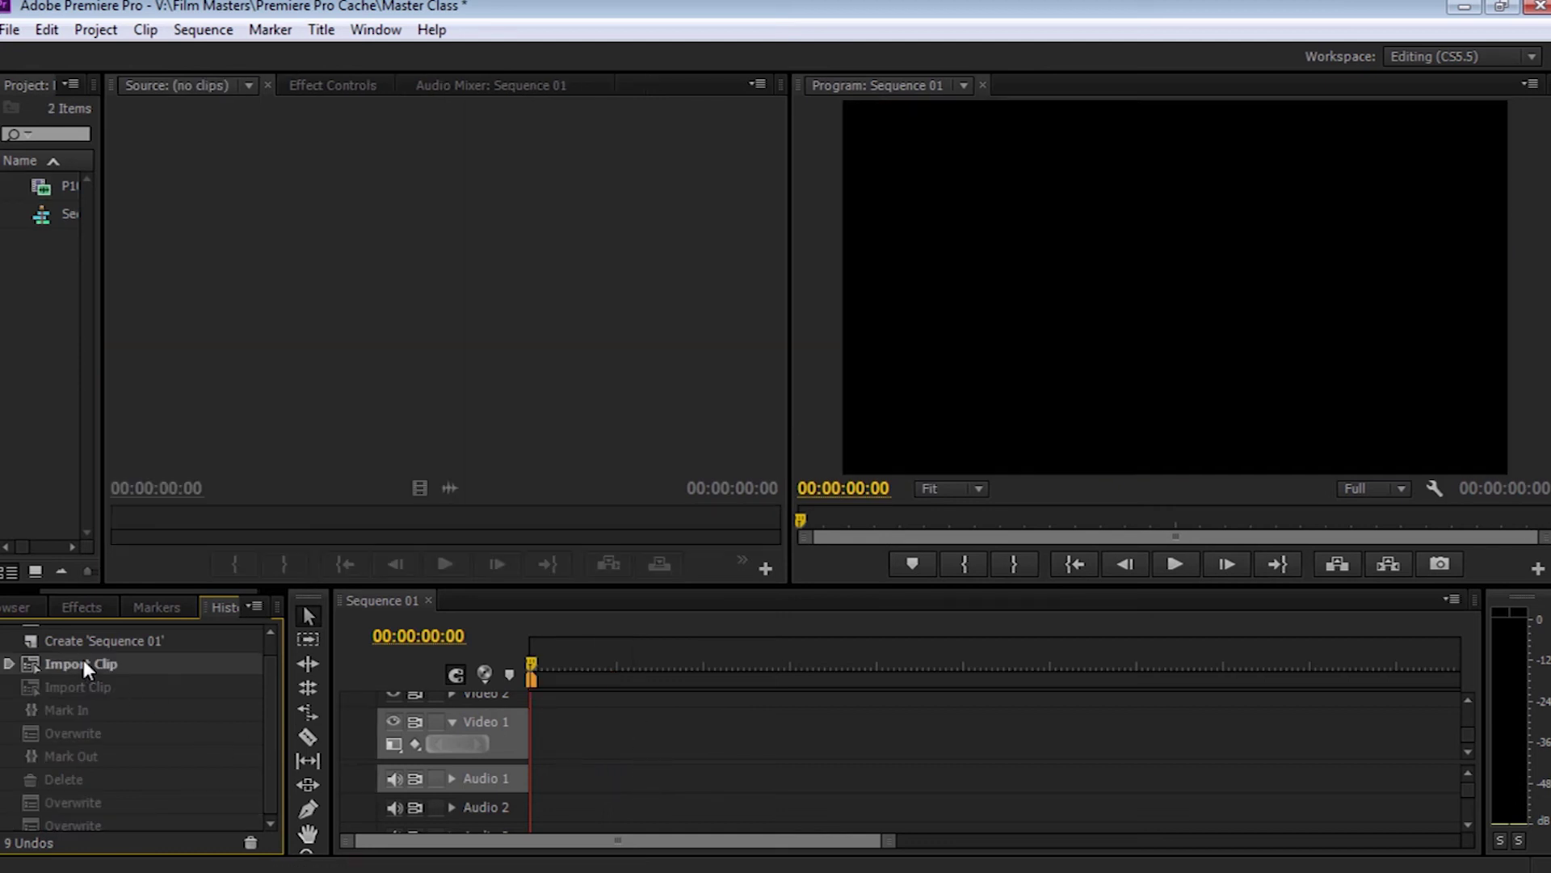
pyautogui.click(65, 819)
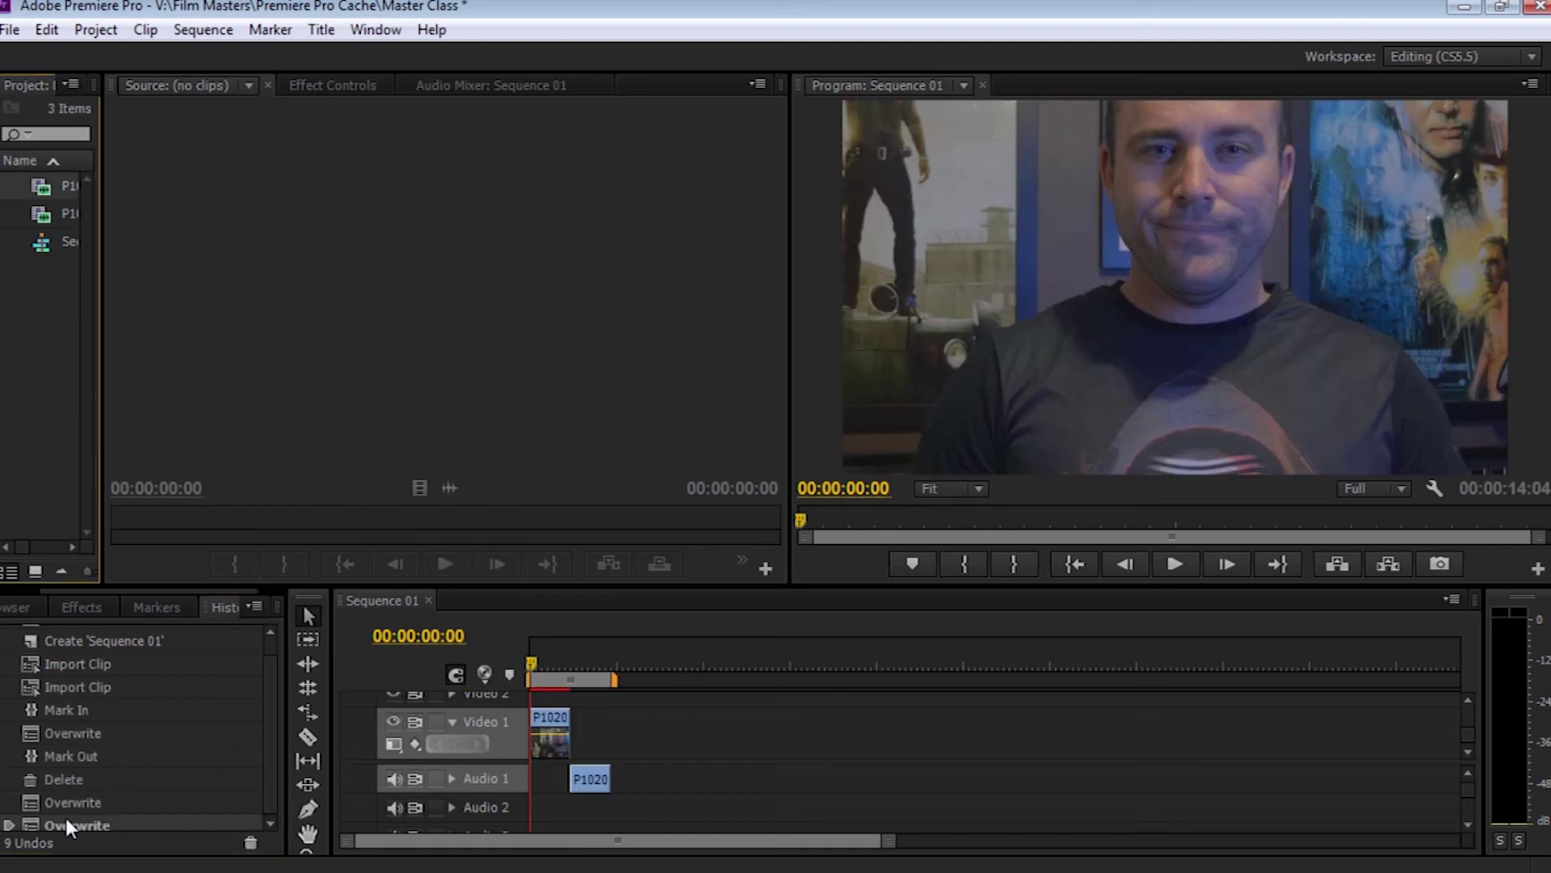
pyautogui.moveTo(165, 586); pyautogui.dragTo(52, 595)
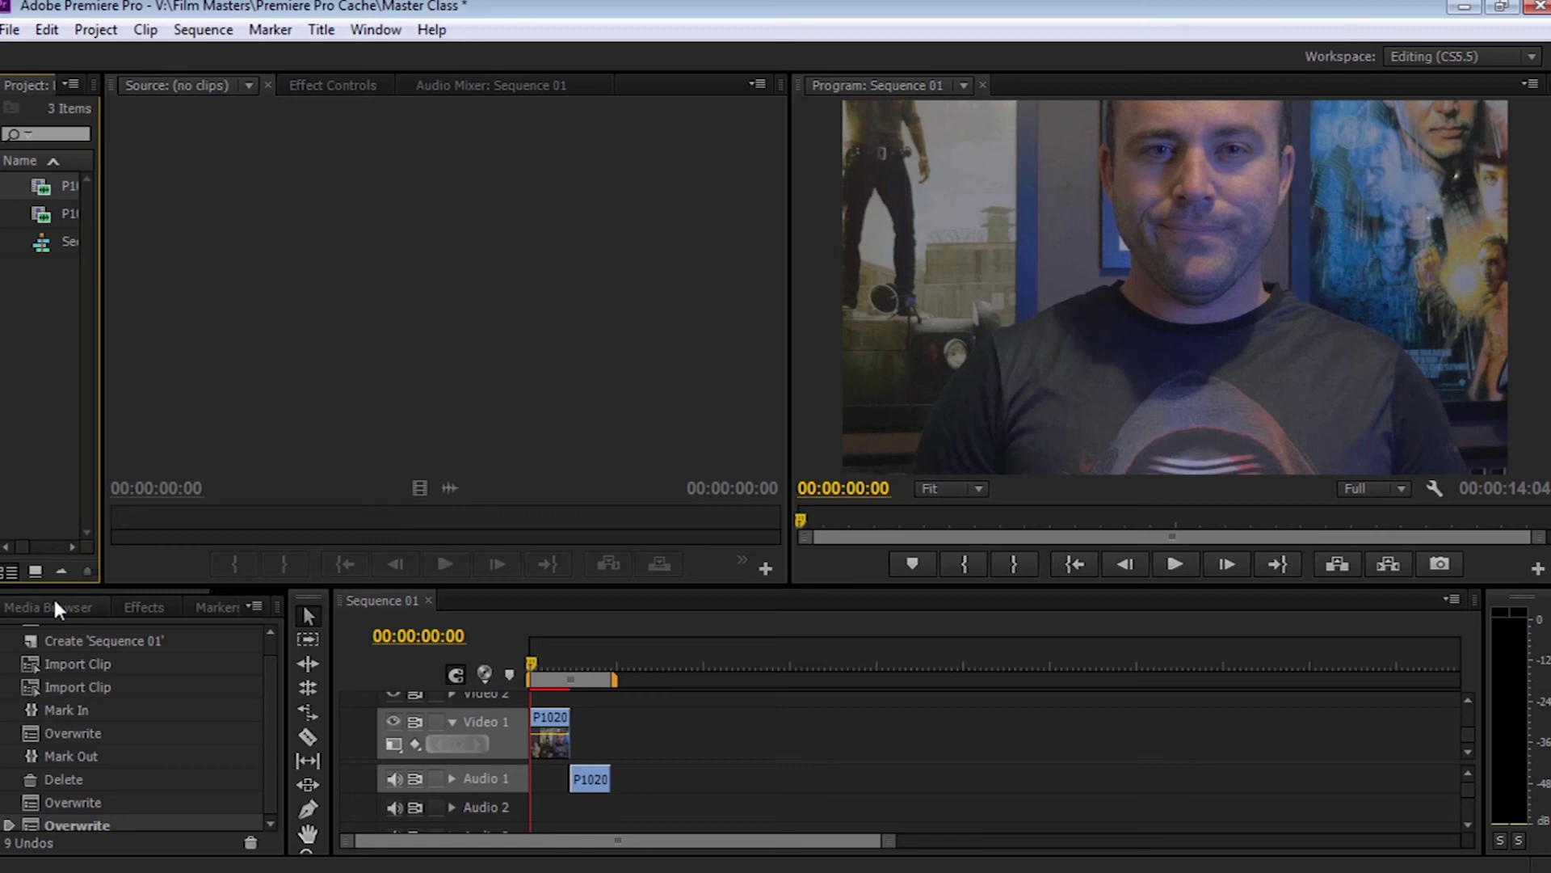
pyautogui.click(73, 663)
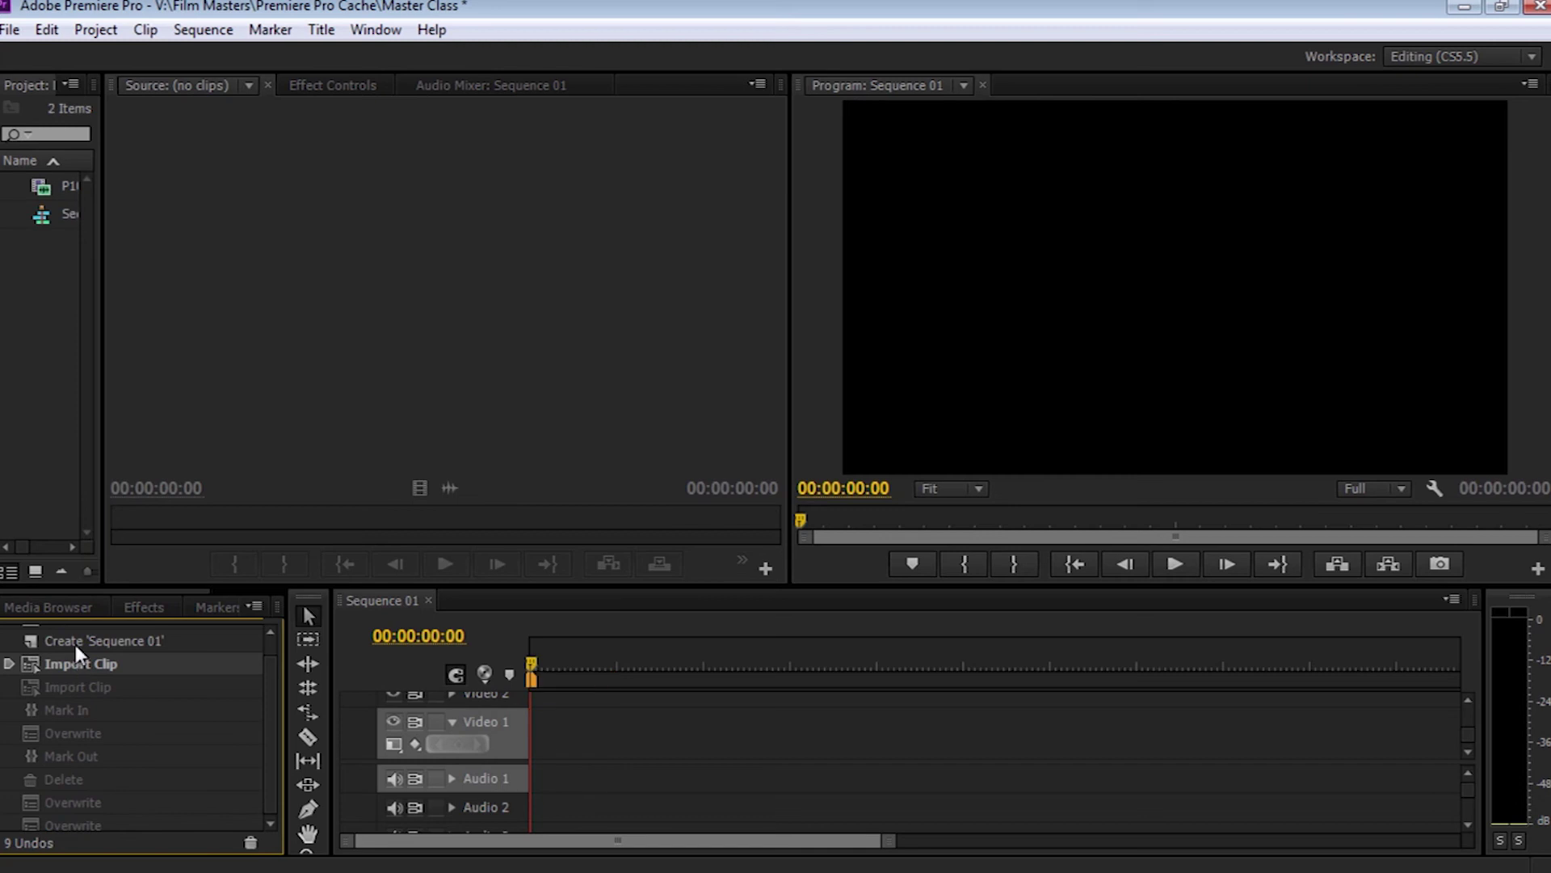
pyautogui.click(76, 643)
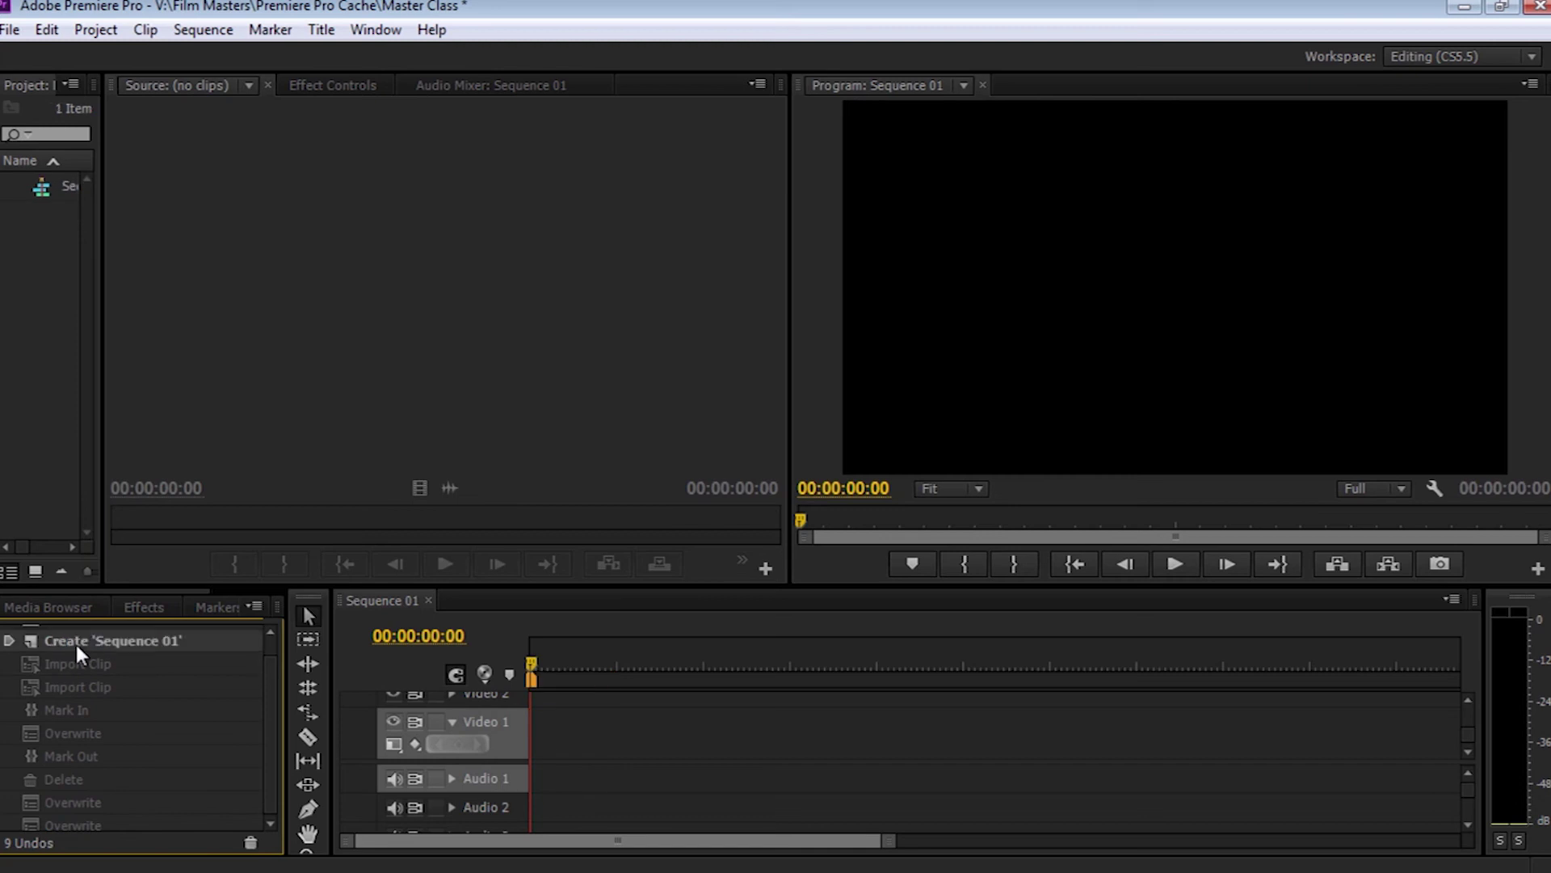
pyautogui.click(75, 822)
pyautogui.click(123, 609)
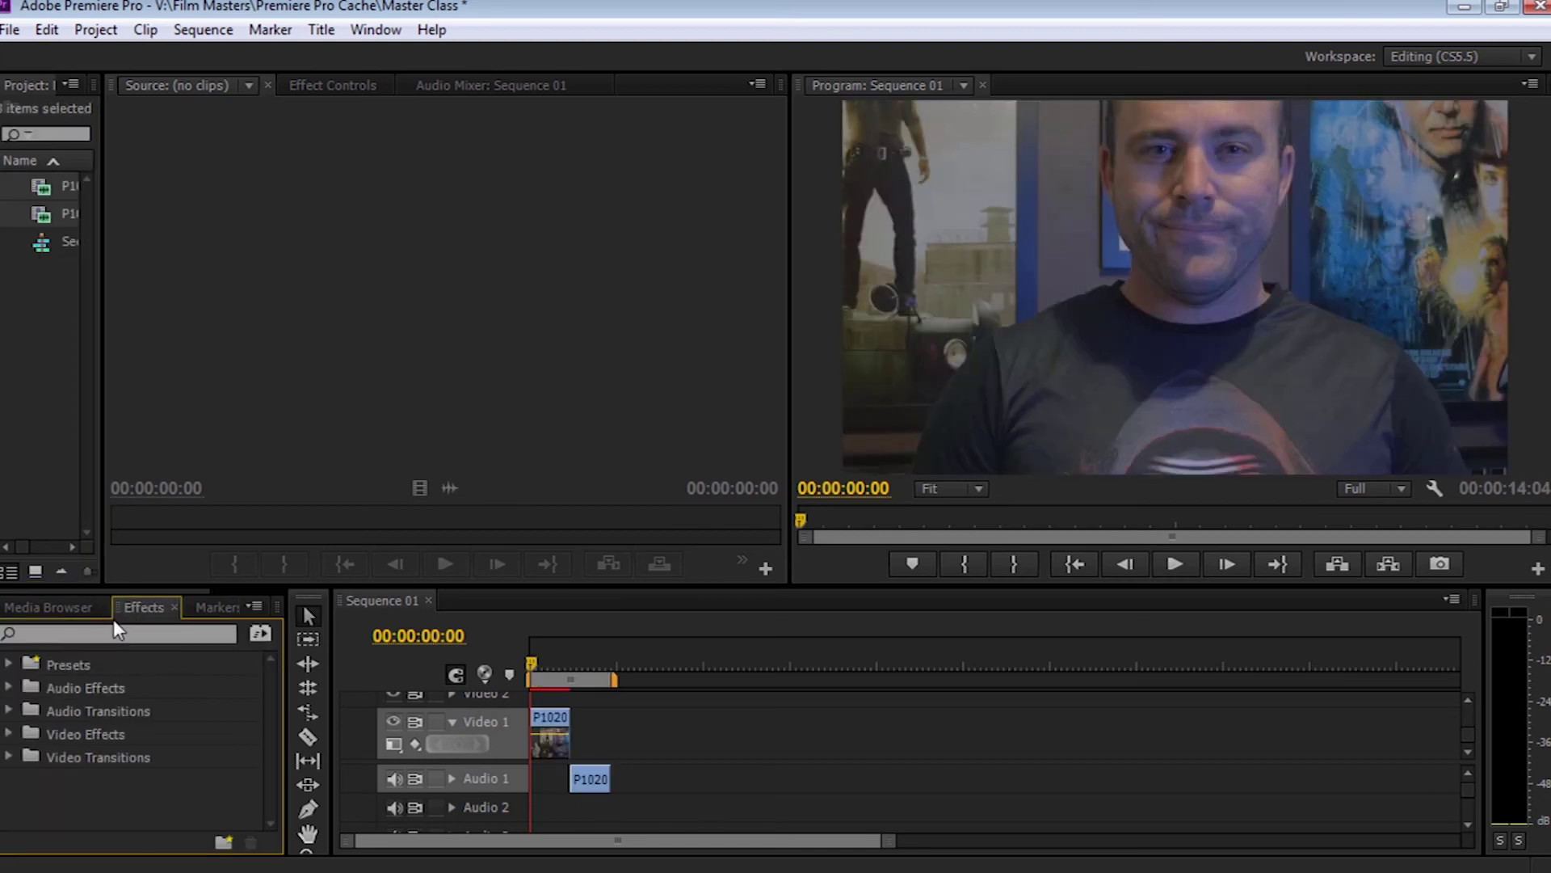
# Step: Try docking the Tools panel, then enlarge the Timeline to show Video 3, Audio 3 and Master
pyautogui.moveTo(169, 589); pyautogui.dragTo(222, 588)
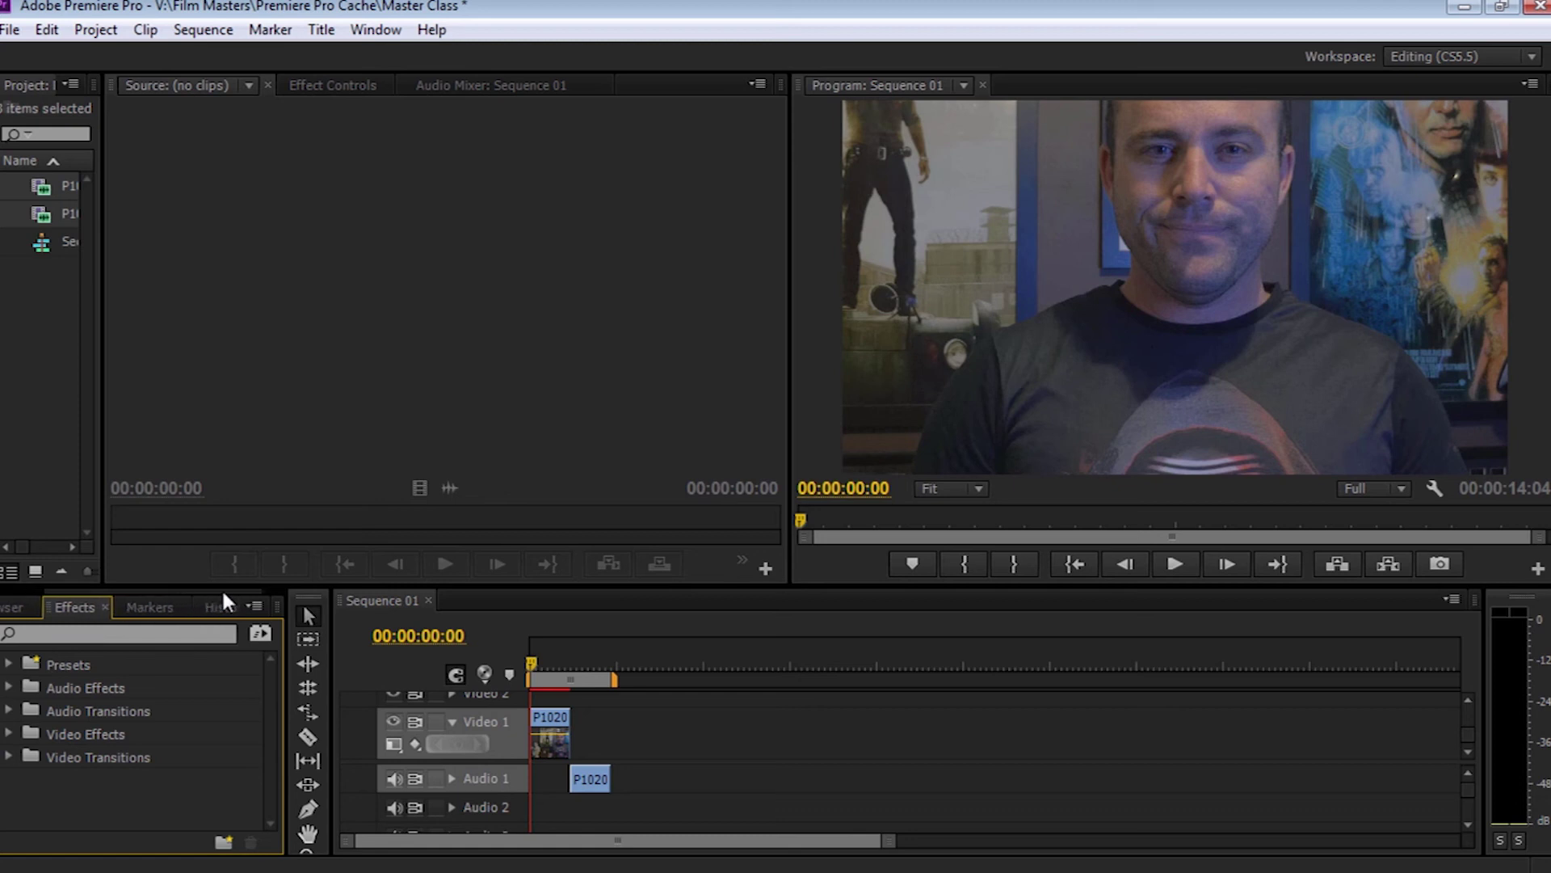
pyautogui.click(323, 596)
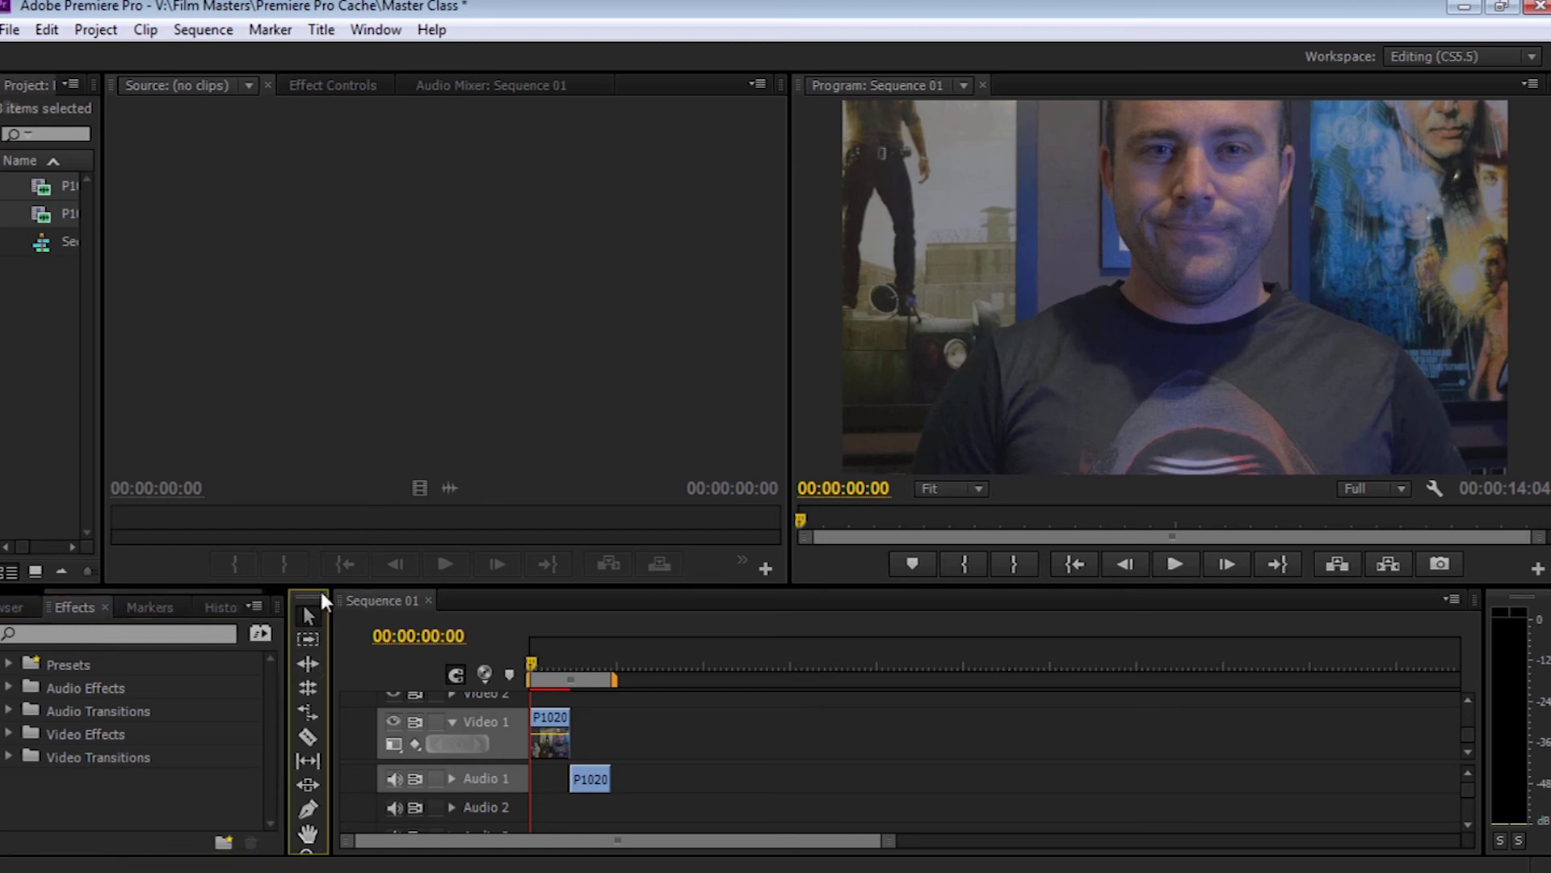
pyautogui.moveTo(315, 593); pyautogui.dragTo(1010, 606)
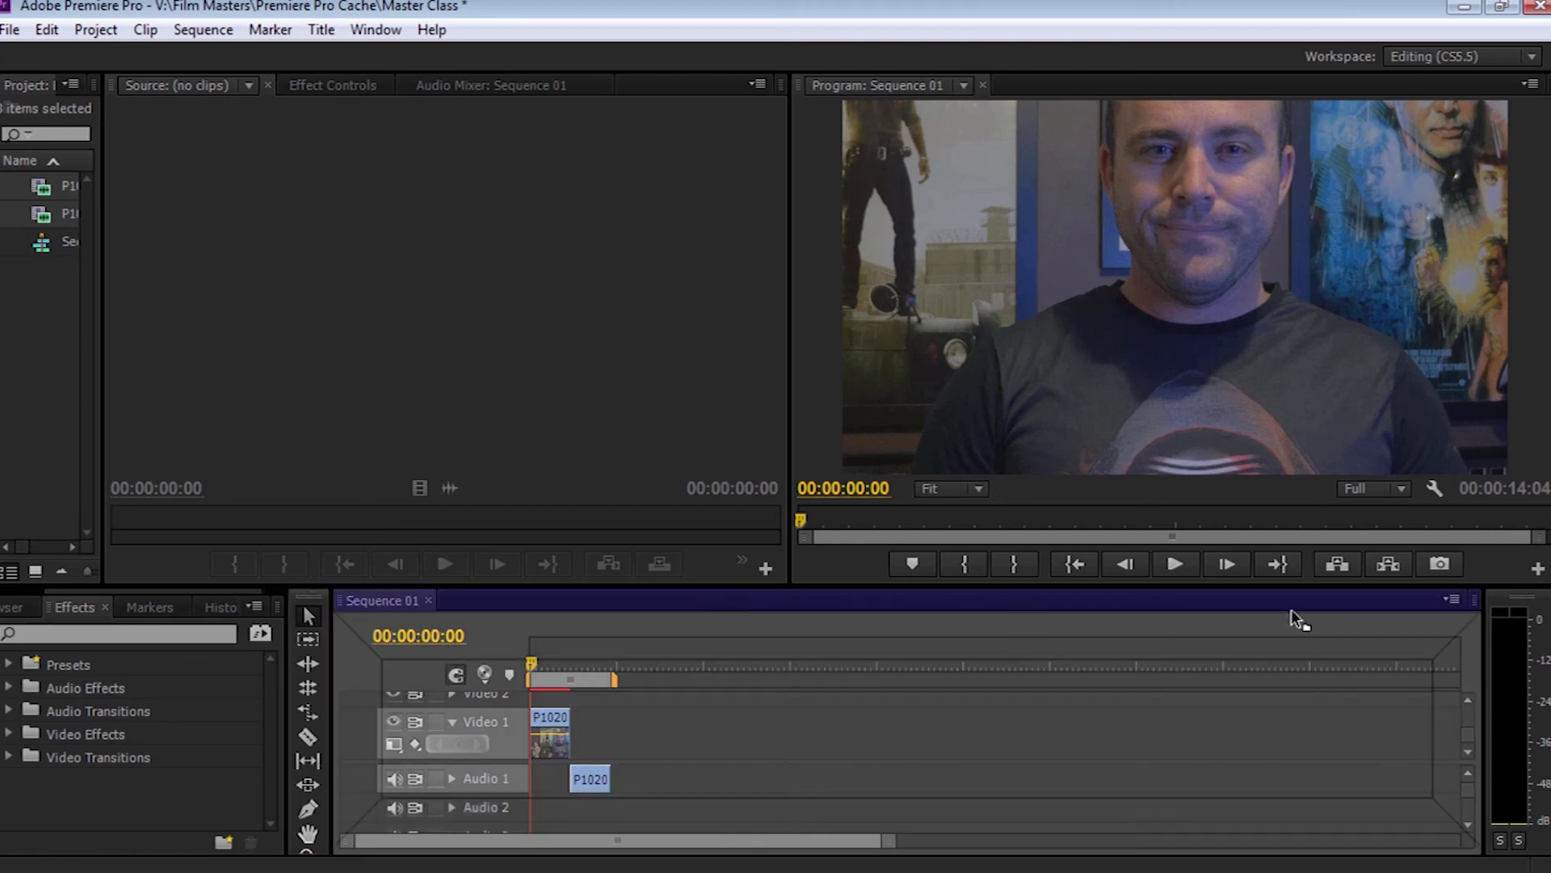
pyautogui.moveTo(1292, 611); pyautogui.dragTo(306, 596)
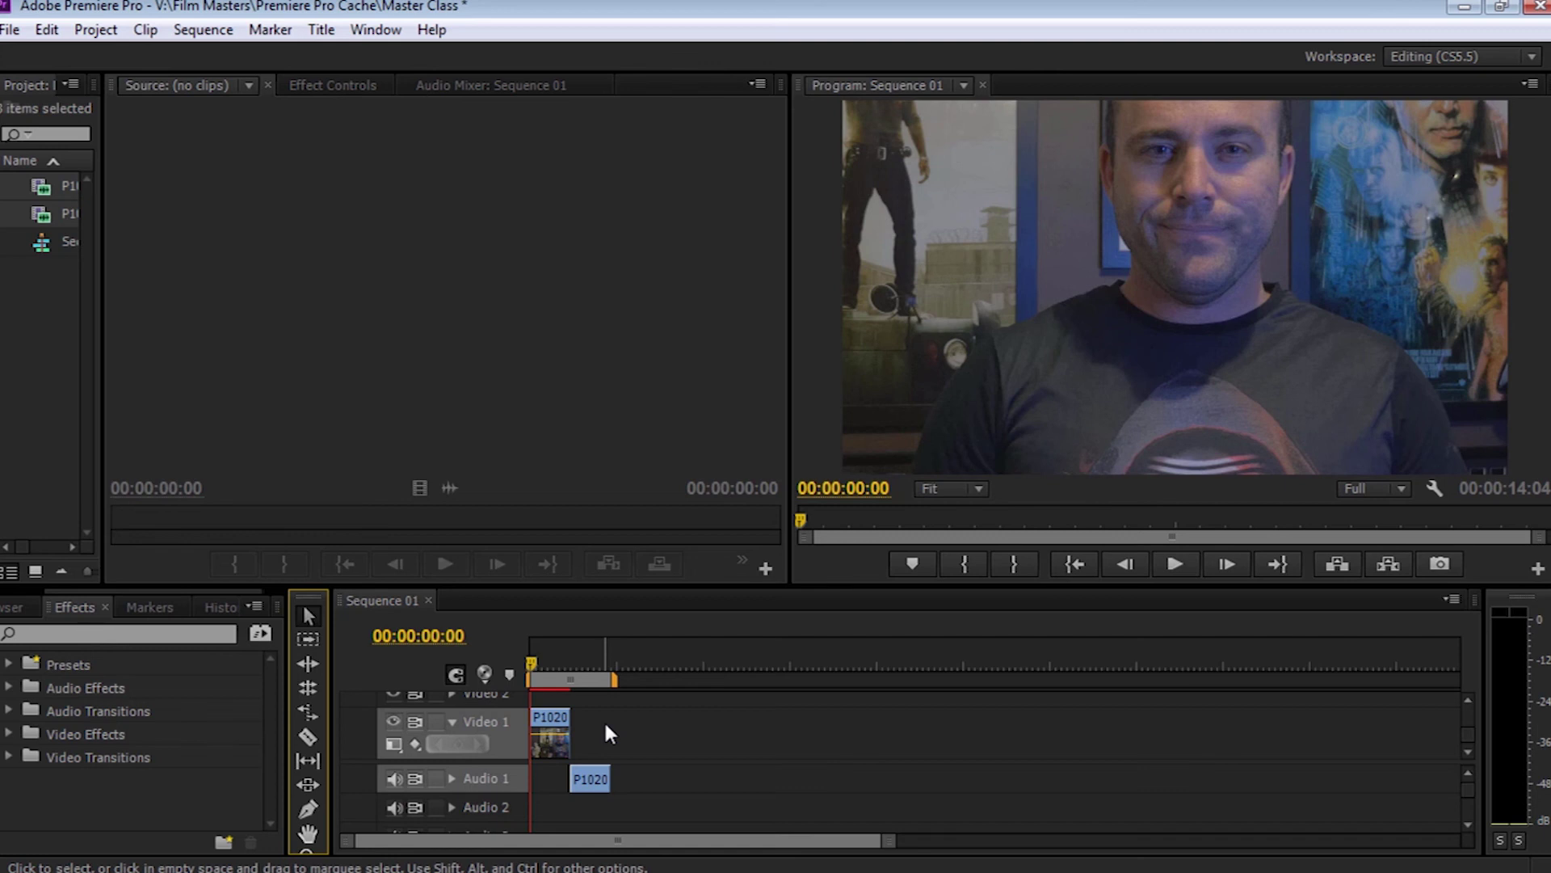
pyautogui.moveTo(515, 588); pyautogui.dragTo(520, 420)
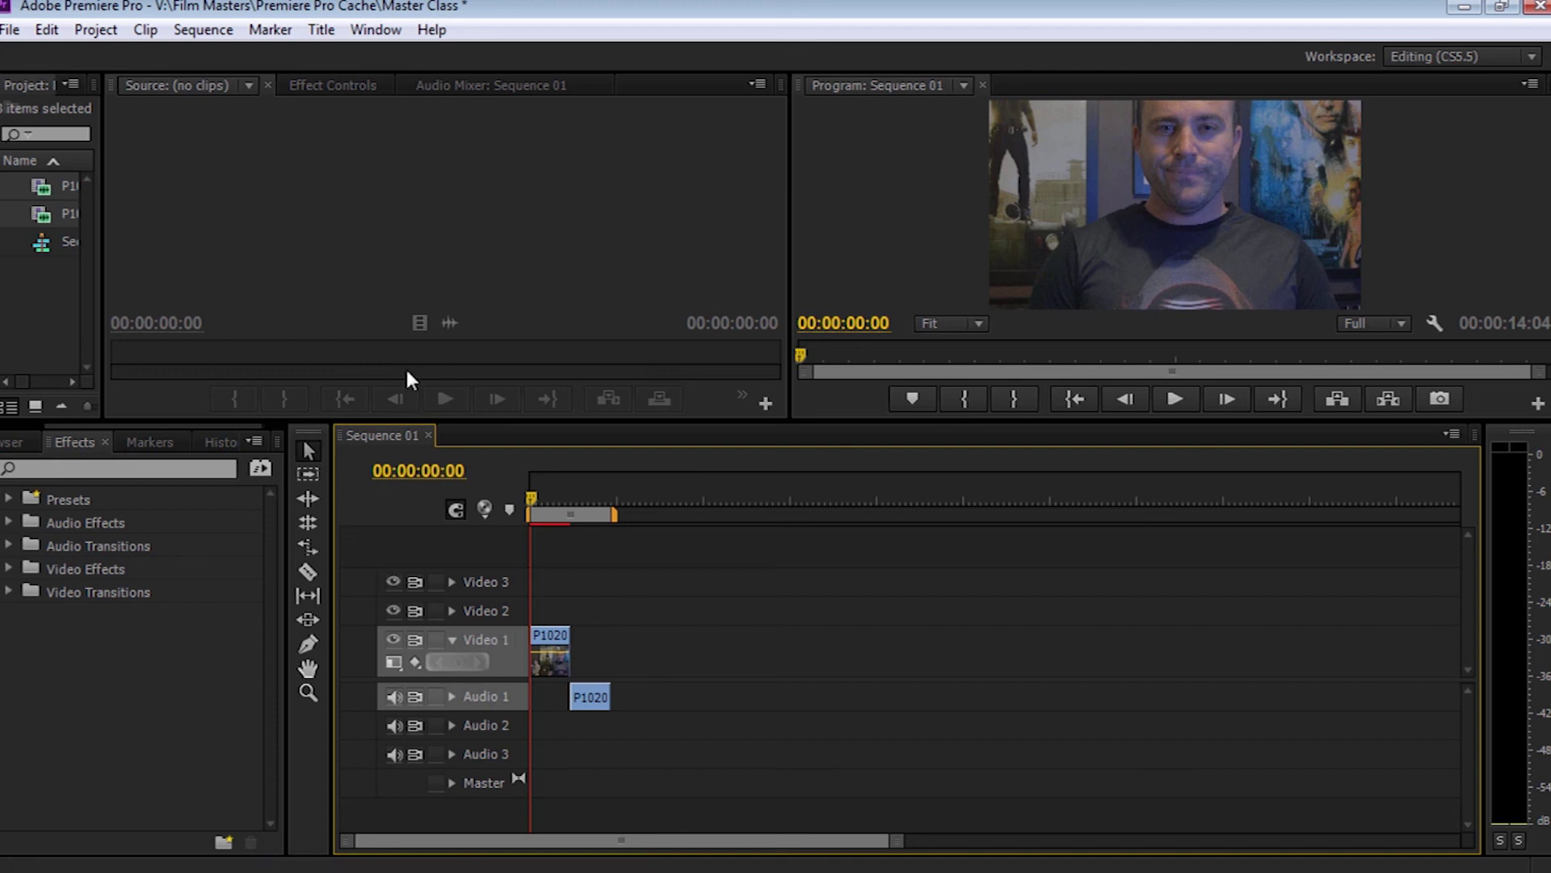
# Step: Load P1020706.MOV in the Source monitor, cancel a timeline drag, and park the playhead at 00:00:31:14
pyautogui.doubleClick(44, 193)
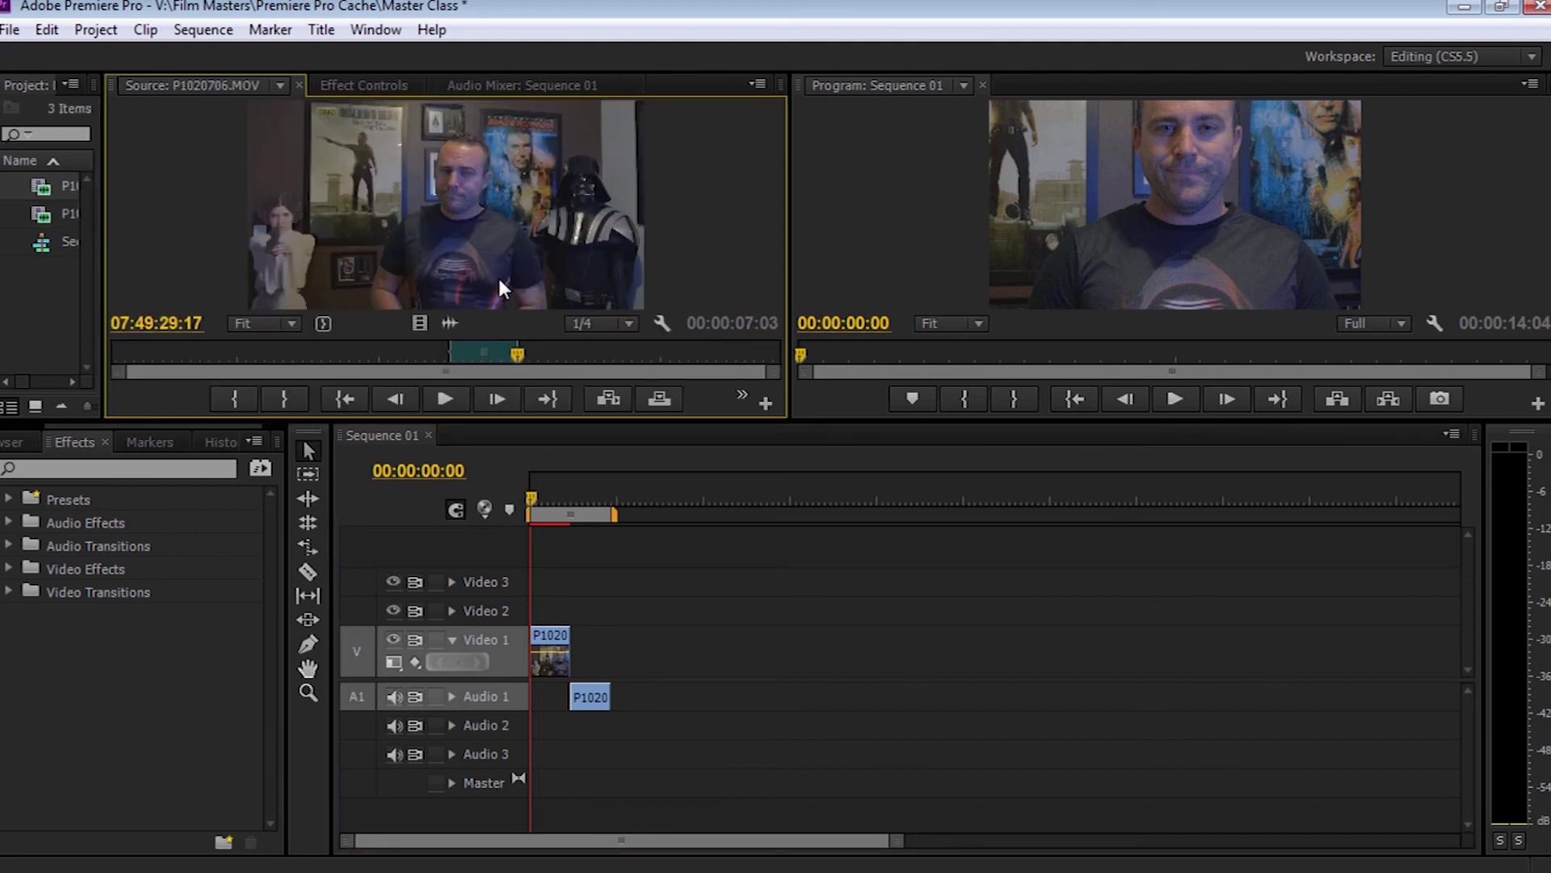
pyautogui.moveTo(501, 287); pyautogui.dragTo(714, 636)
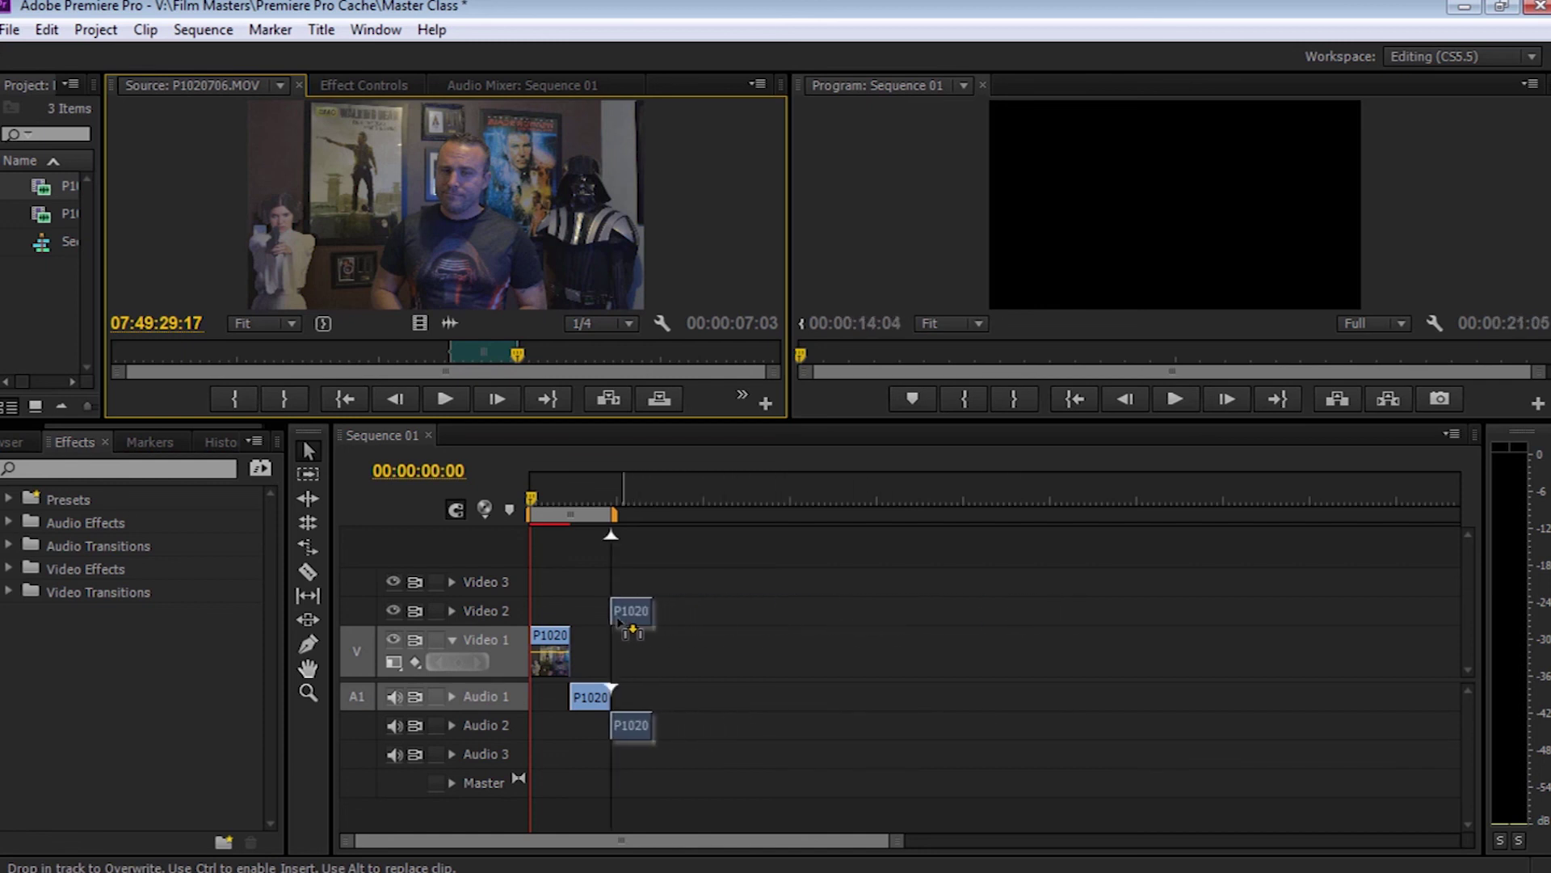
pyautogui.moveTo(621, 623); pyautogui.dragTo(538, 501)
pyautogui.click(578, 497)
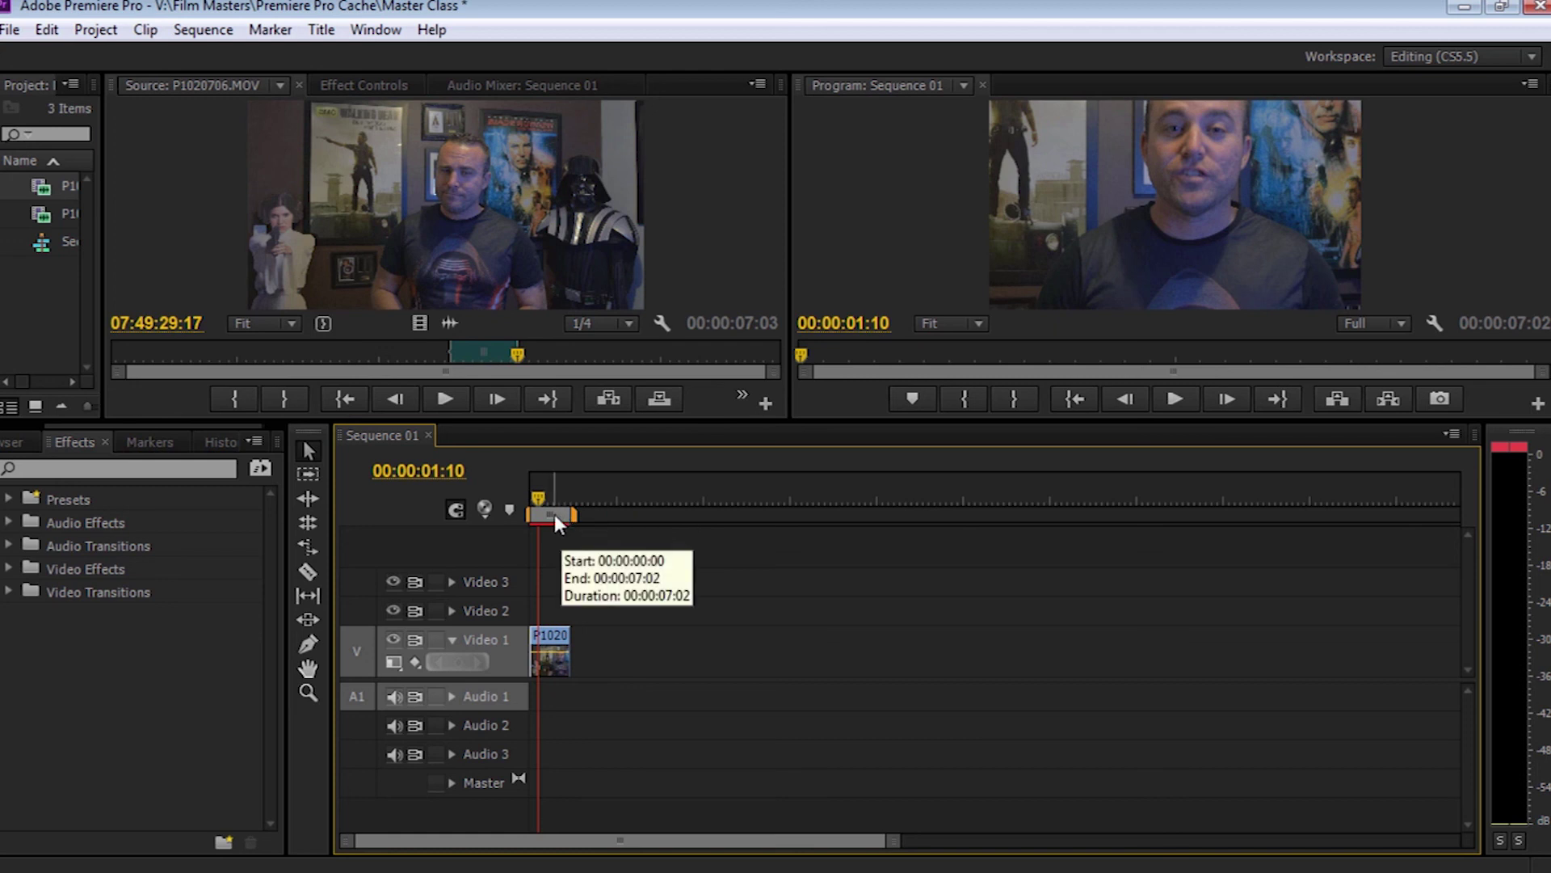
pyautogui.click(713, 494)
# Step: Add a second P1020706.MOV copy to Video 1 and butt it against the first, ending at 00:00:14:03
pyautogui.press('b')
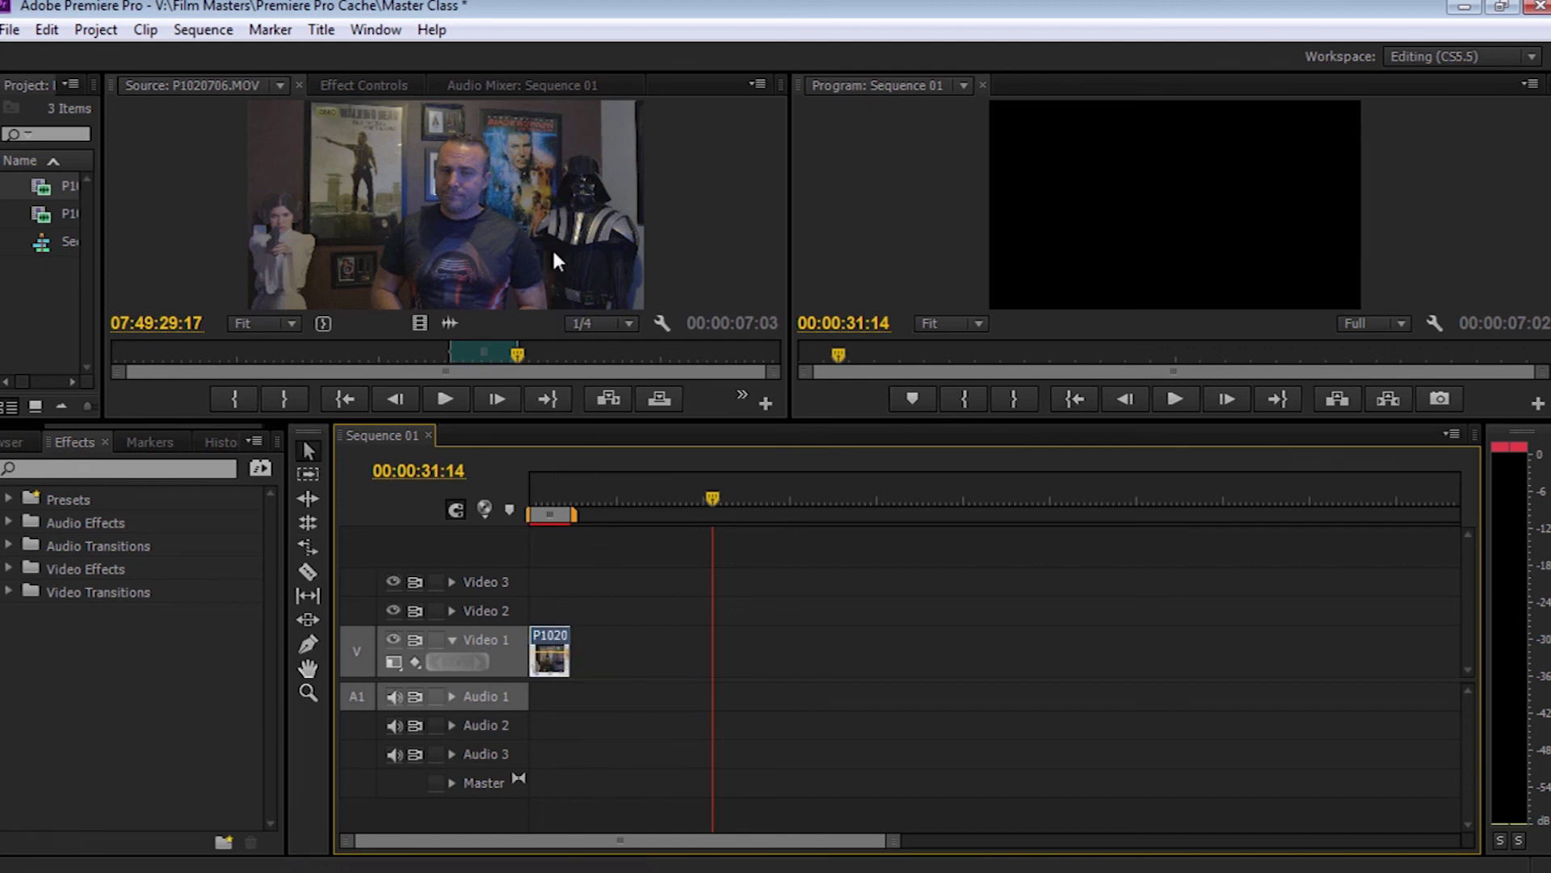
pyautogui.moveTo(551, 248); pyautogui.dragTo(751, 672)
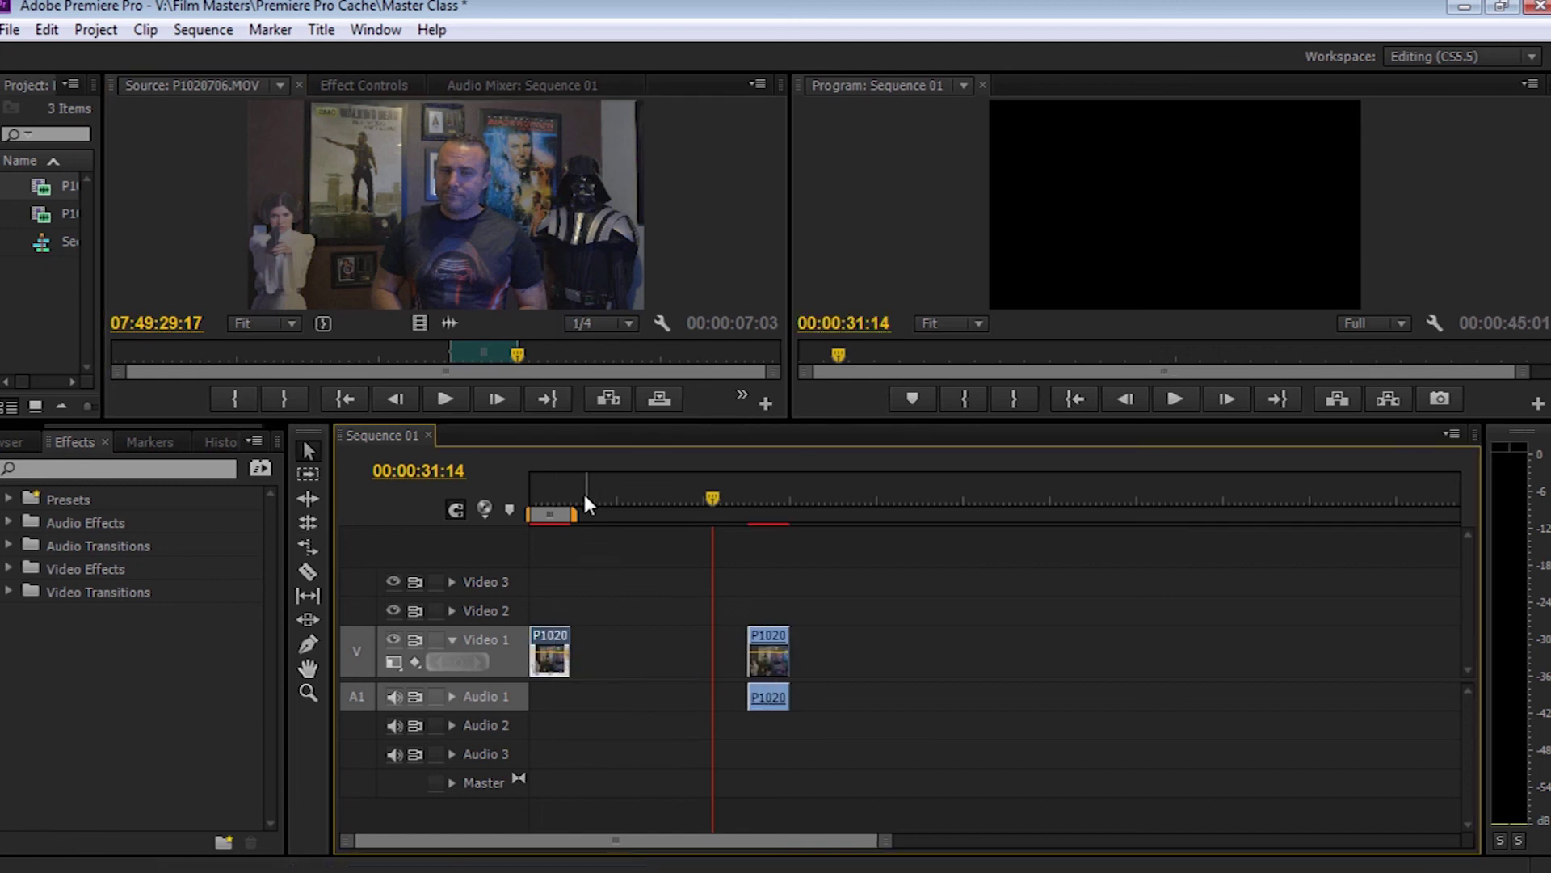
pyautogui.moveTo(574, 514); pyautogui.dragTo(784, 520)
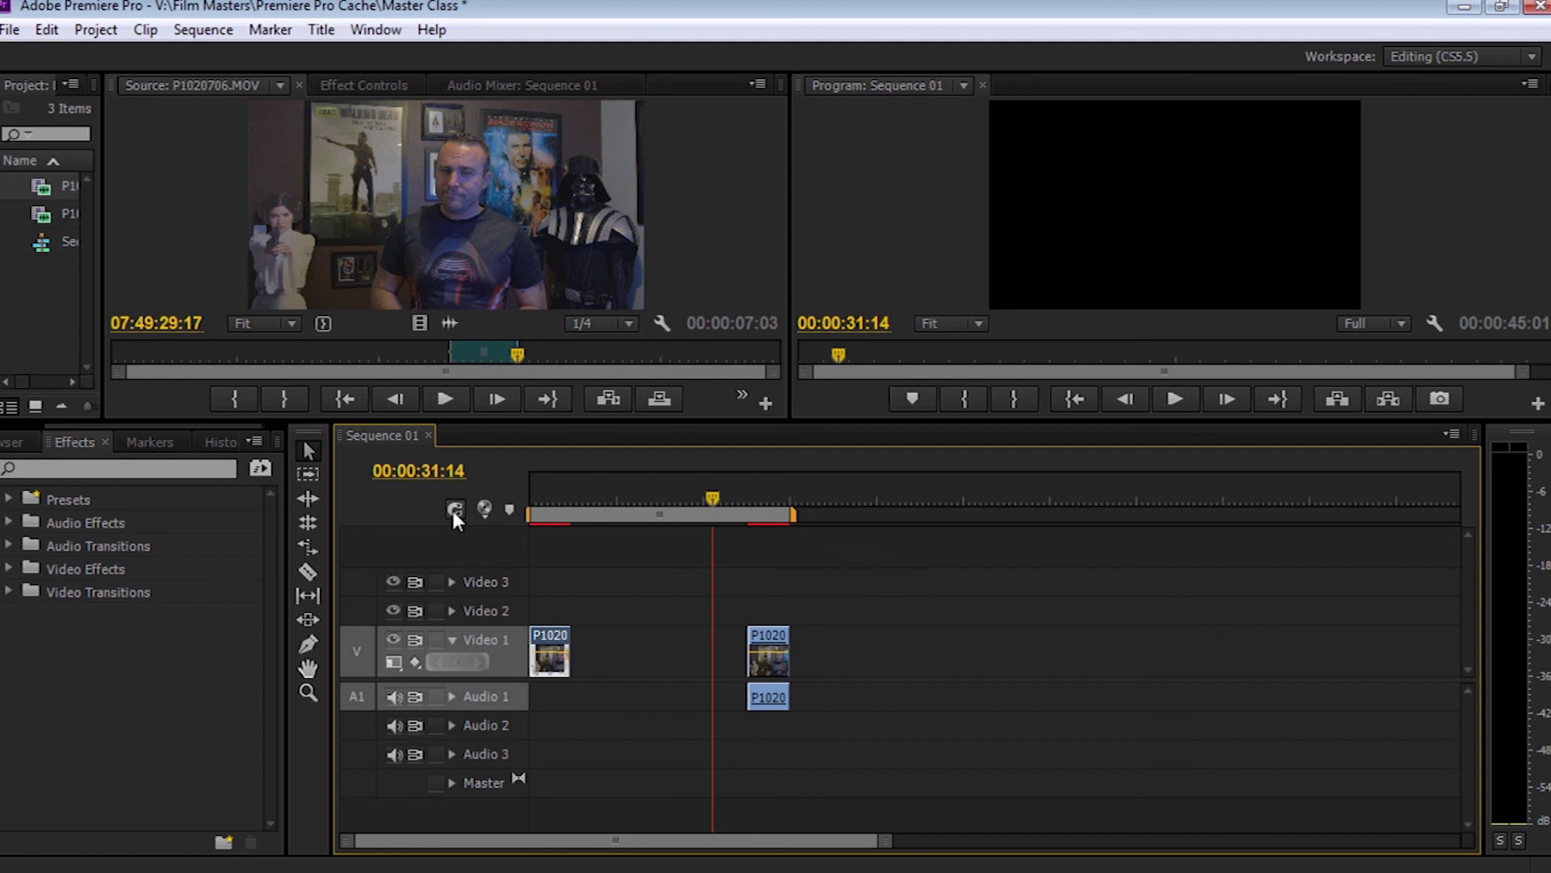
pyautogui.moveTo(762, 639); pyautogui.dragTo(606, 642)
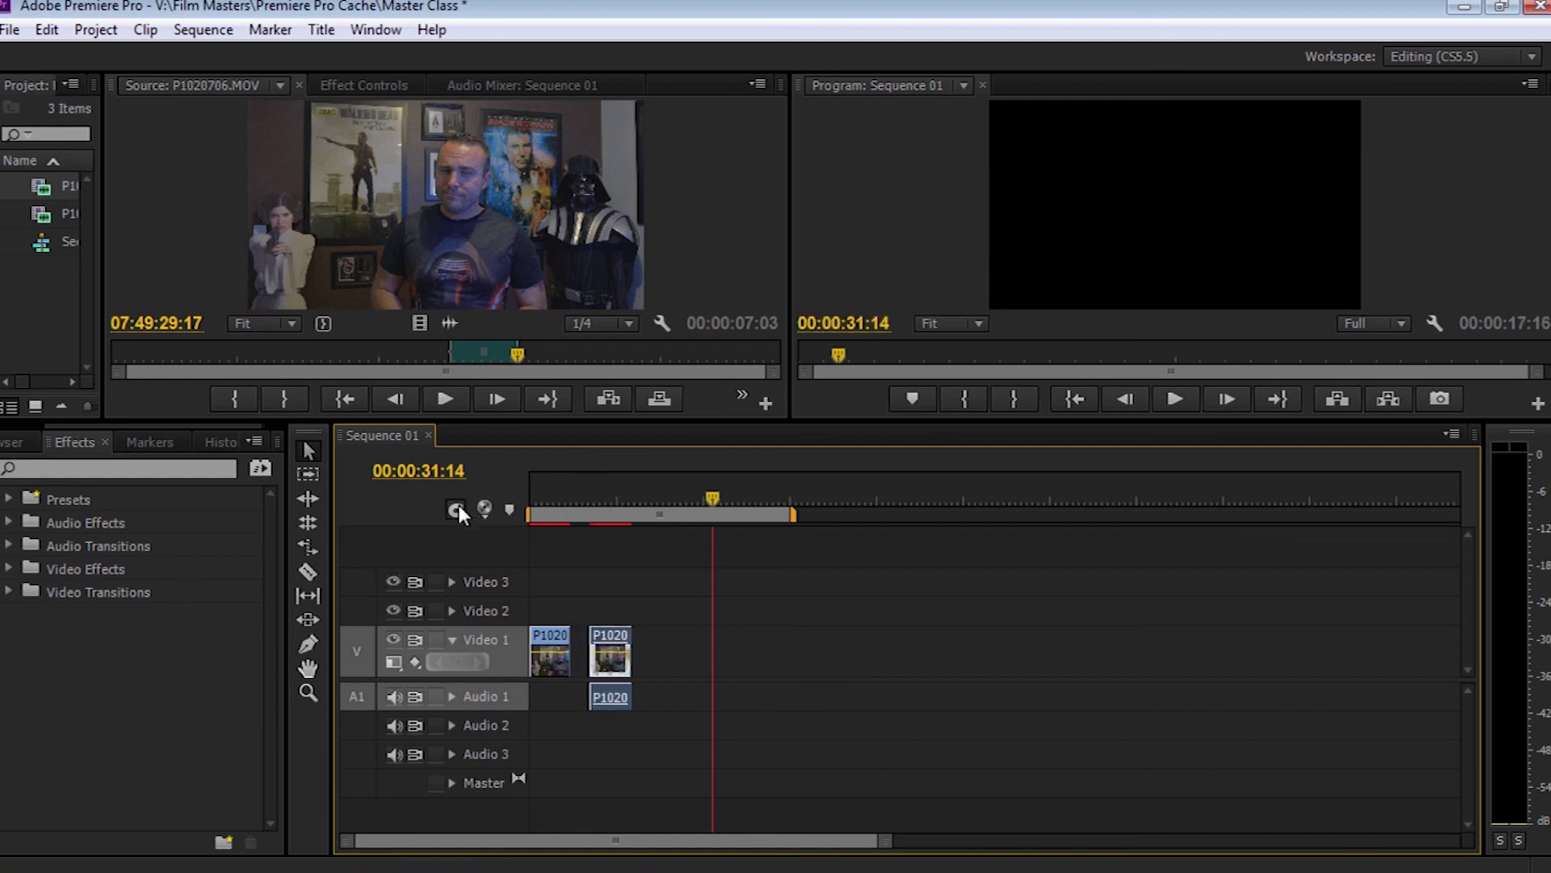
pyautogui.moveTo(608, 640); pyautogui.dragTo(590, 636)
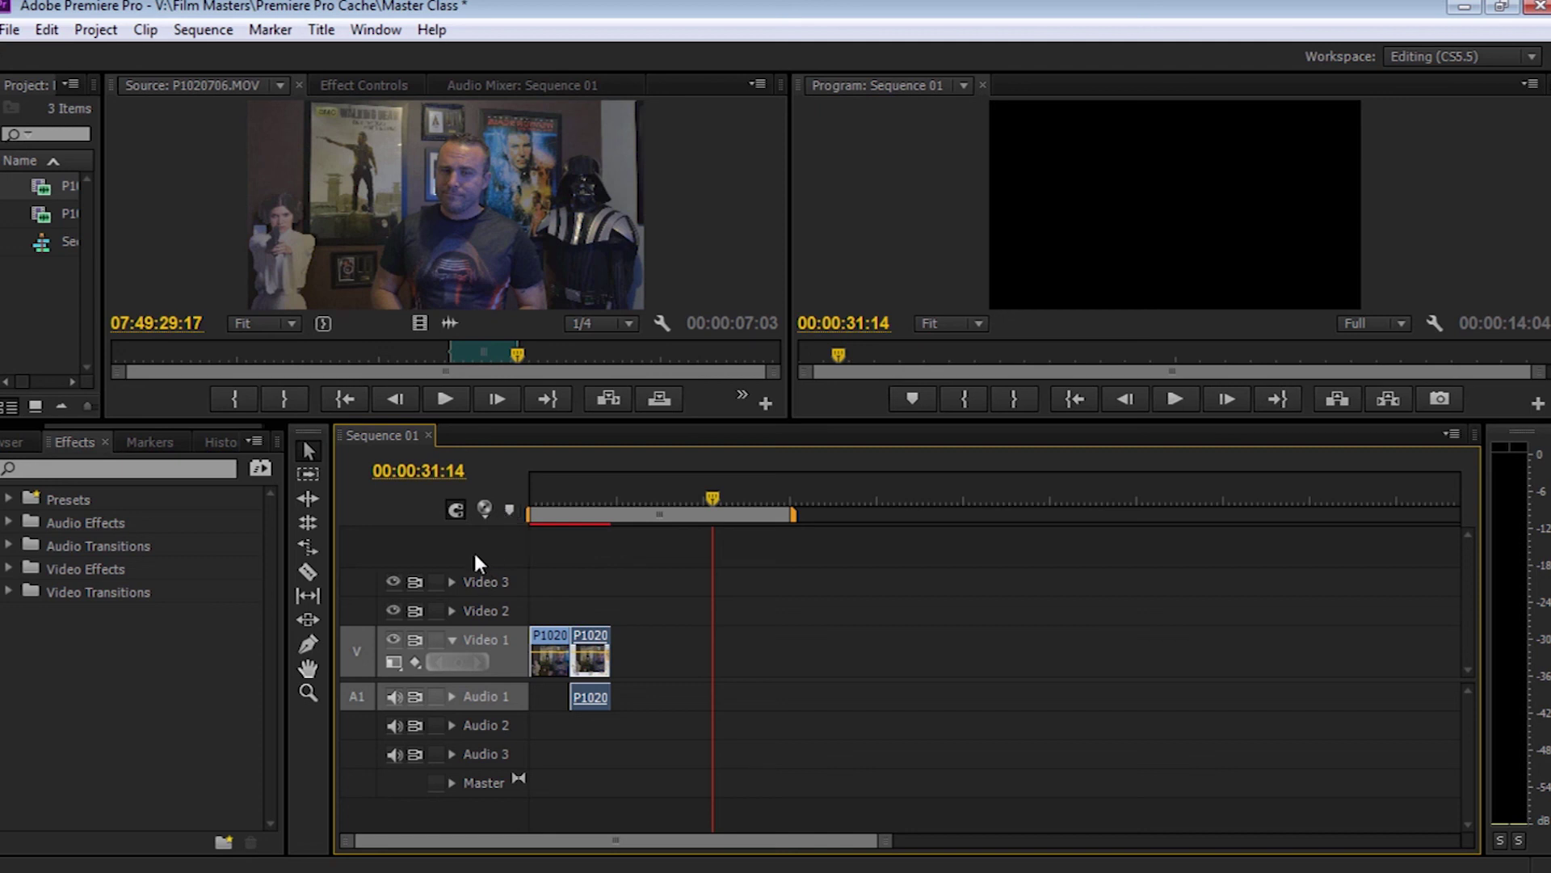
pyautogui.click(591, 498)
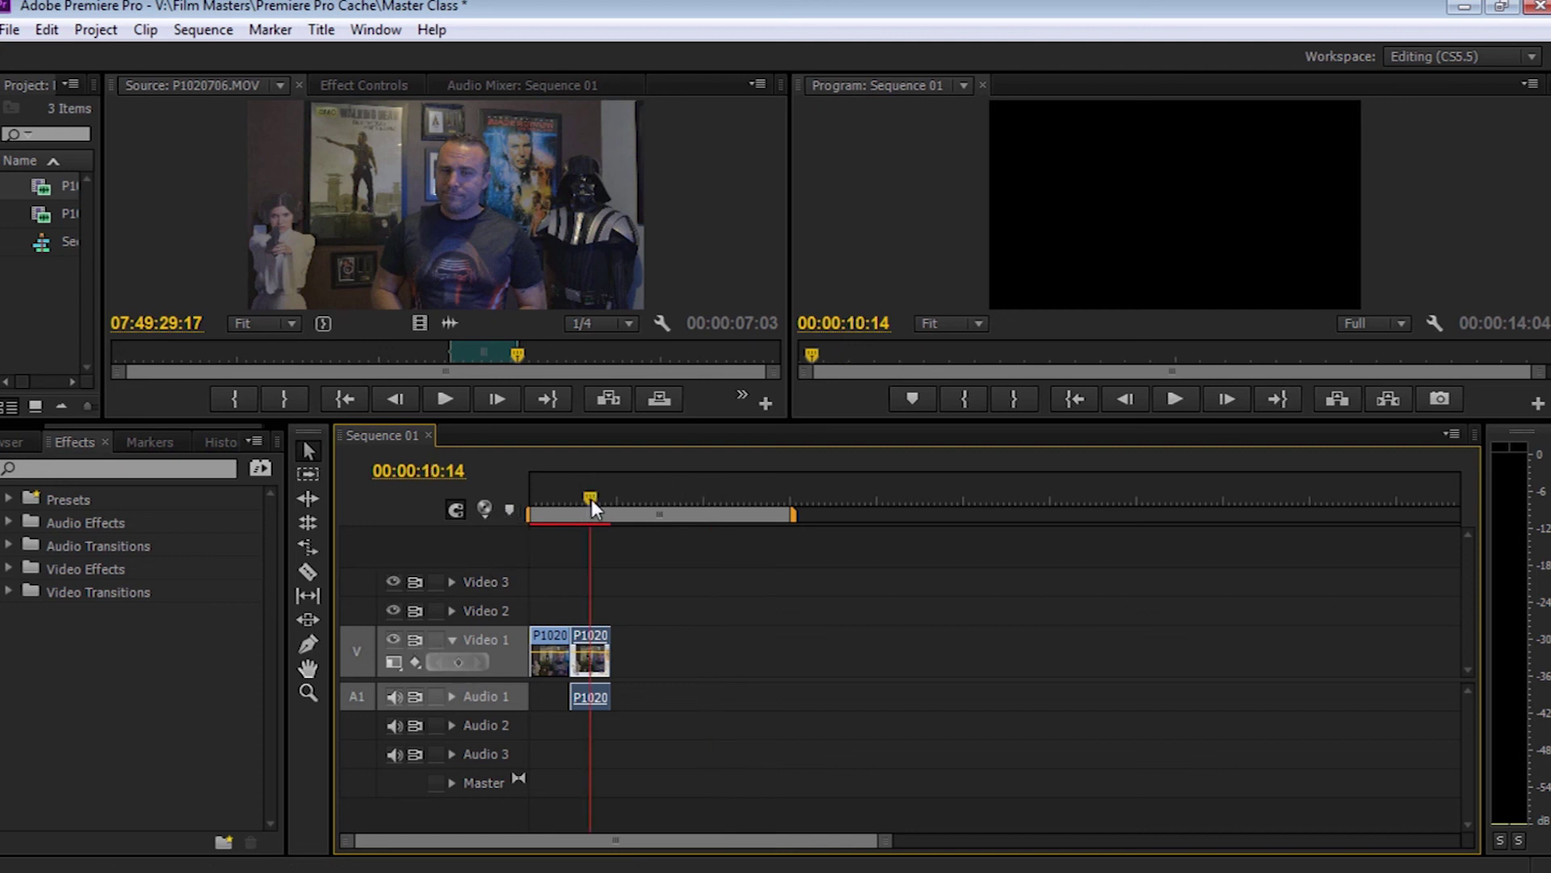
pyautogui.click(394, 640)
pyautogui.click(393, 640)
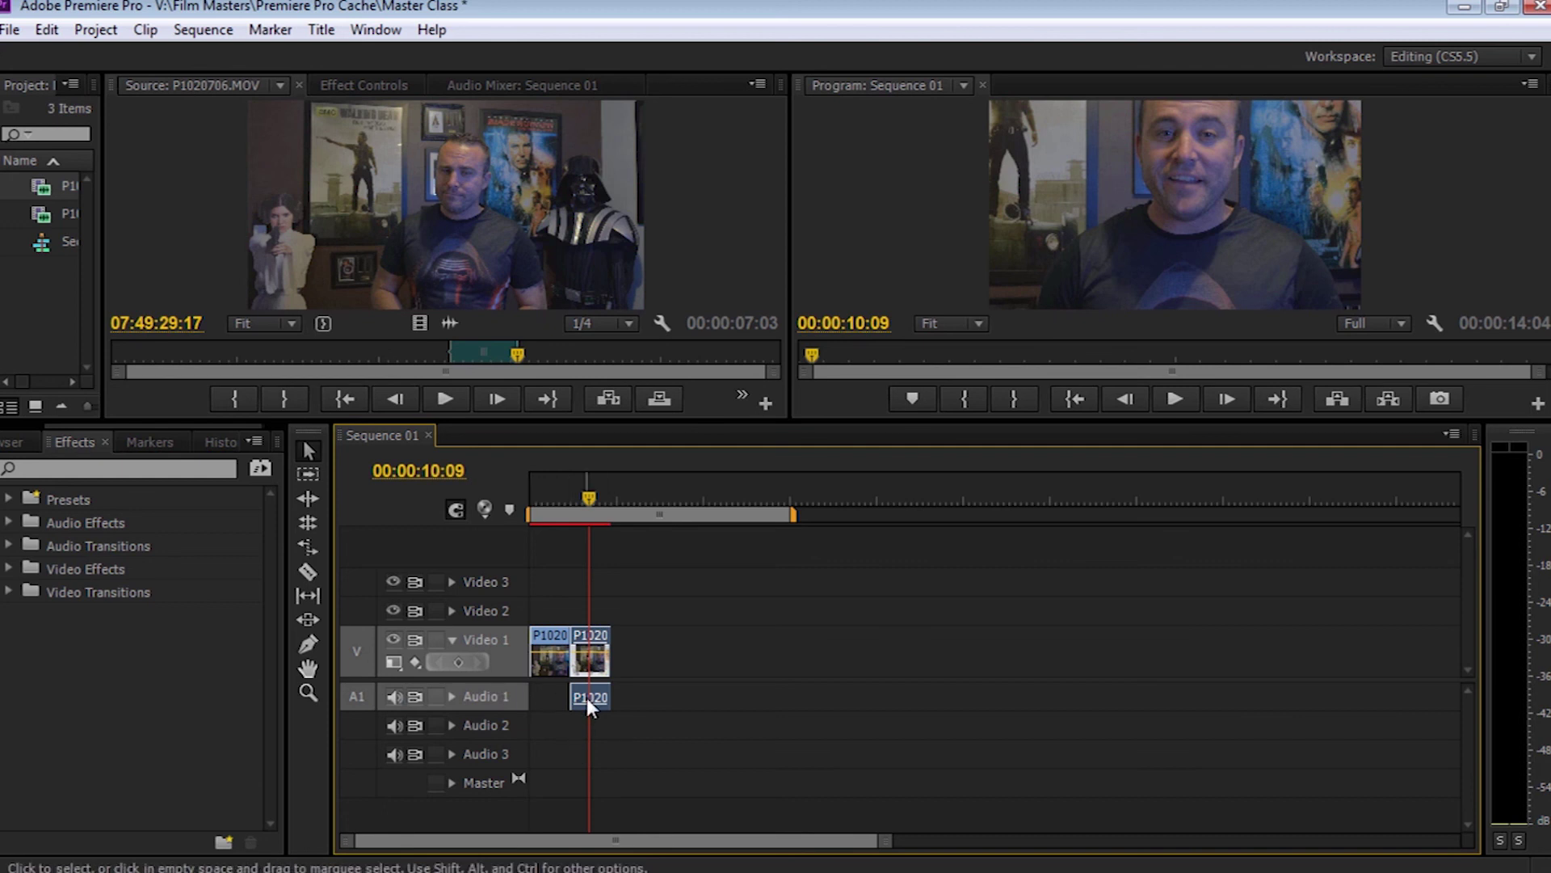
pyautogui.click(396, 726)
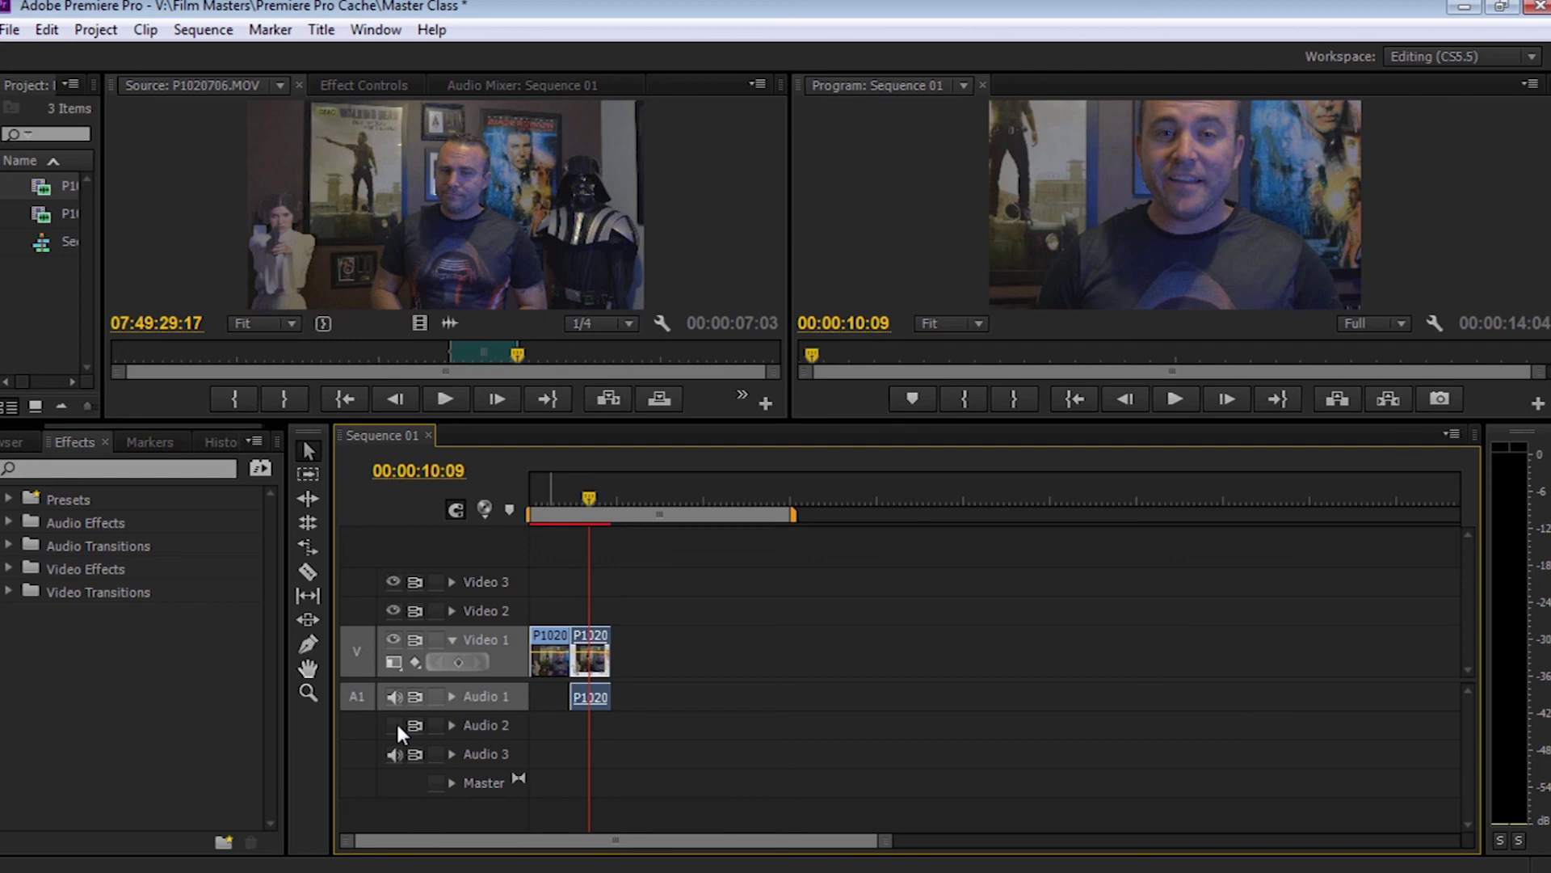
pyautogui.click(396, 724)
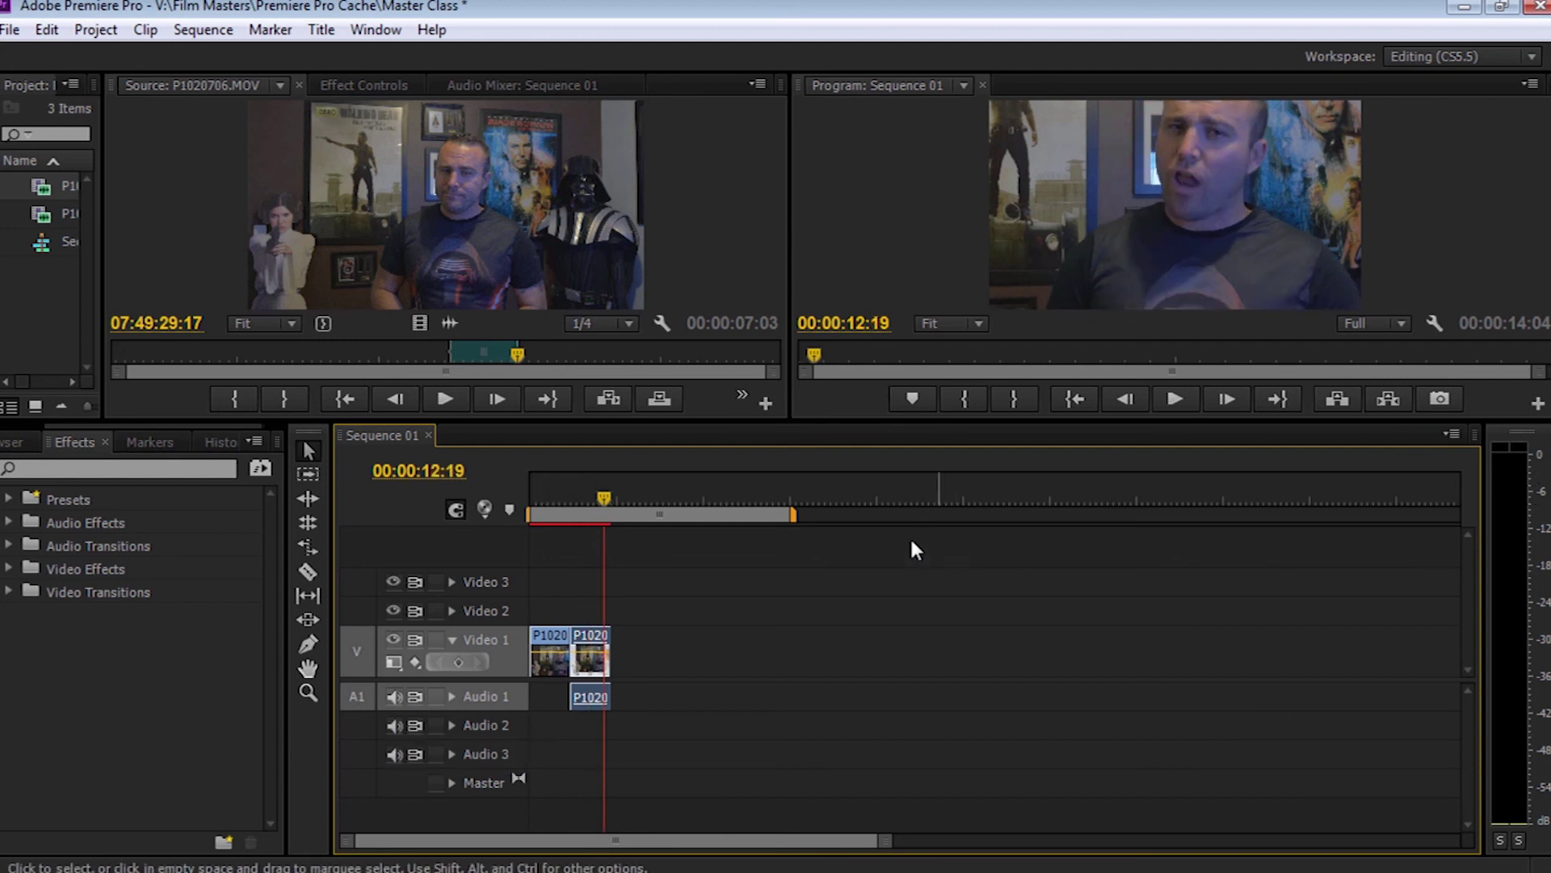
pyautogui.moveTo(608, 498); pyautogui.dragTo(600, 498)
pyautogui.press('space')
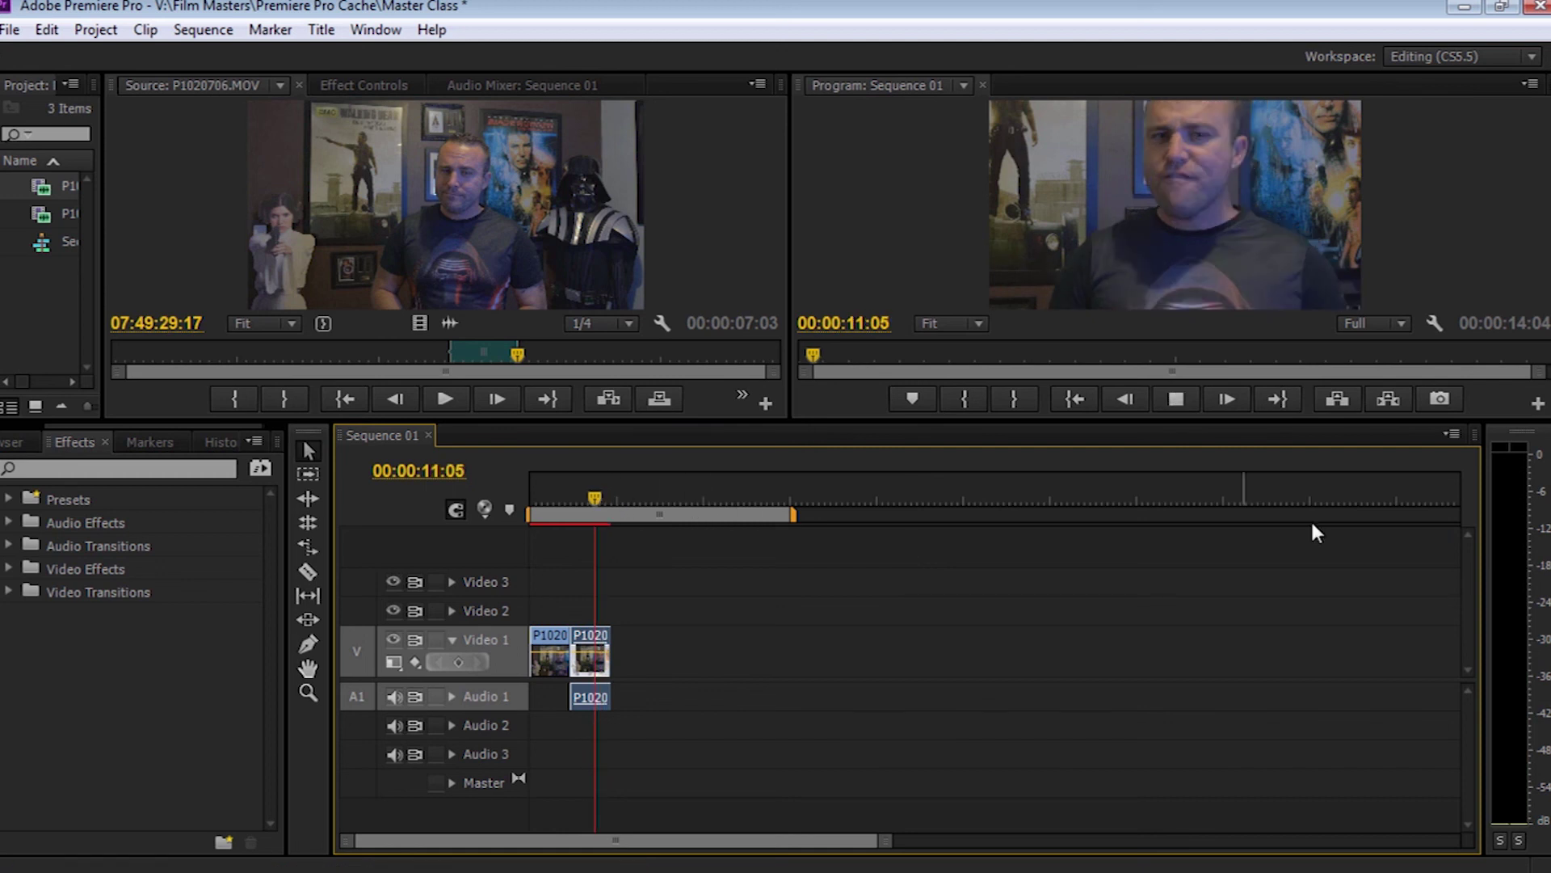